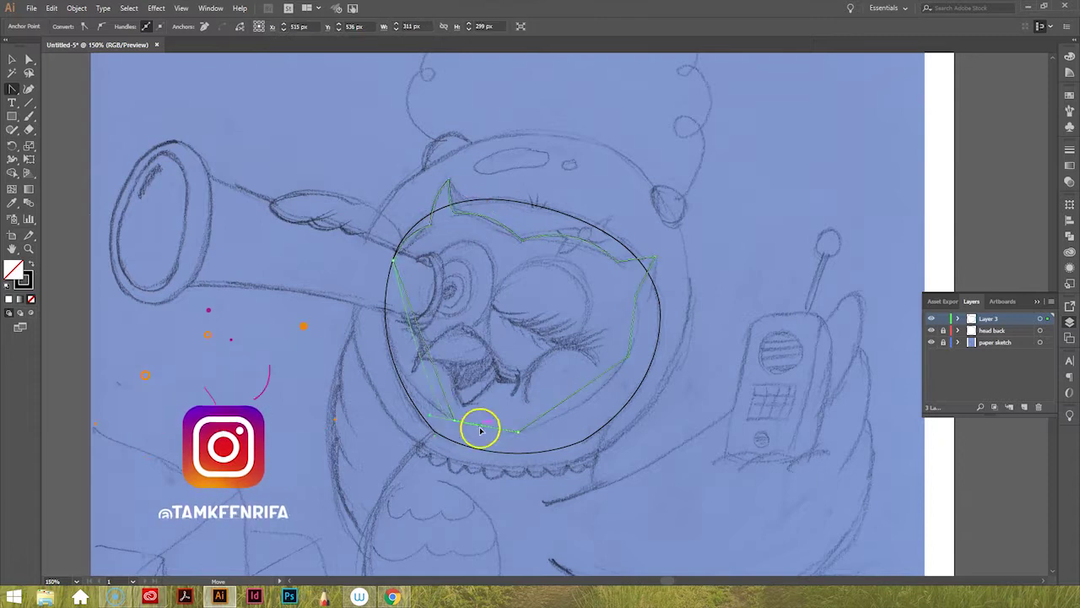
Close the beak outline path and curve the lower edge of the mouth
left_click(604, 424)
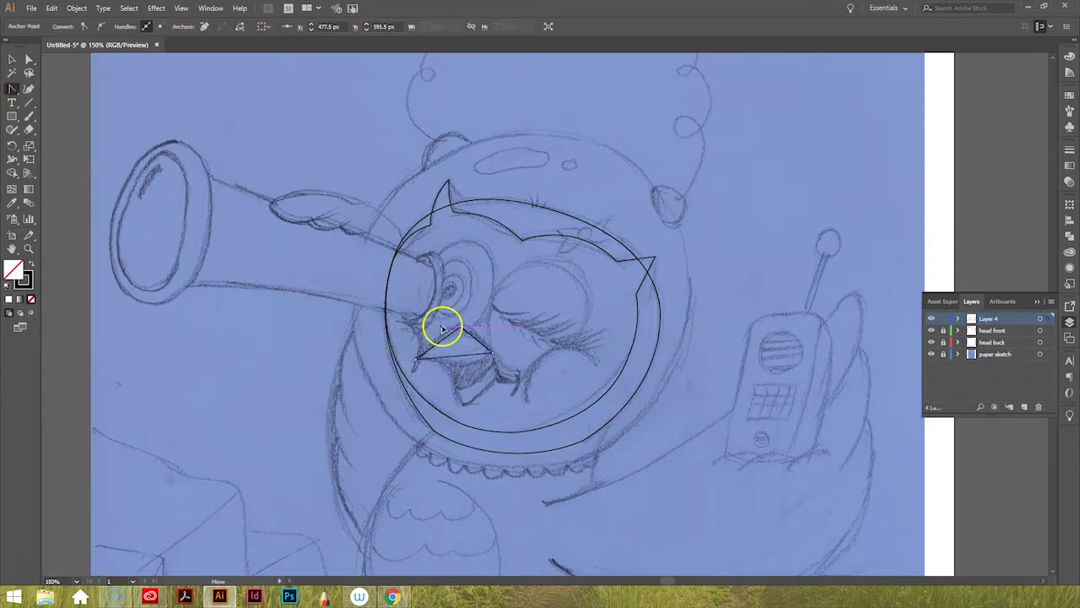
left_click(490, 355)
left_click_drag(468, 409, 515, 390)
key("p")
left_click(441, 379, "ctrl")
Draw the left eye ellipse with a solid black pupil, plus an outlined right-eye circle
left_click(12, 116)
left_click_drag(497, 333, 424, 278)
left_click_drag(433, 319, 430, 321)
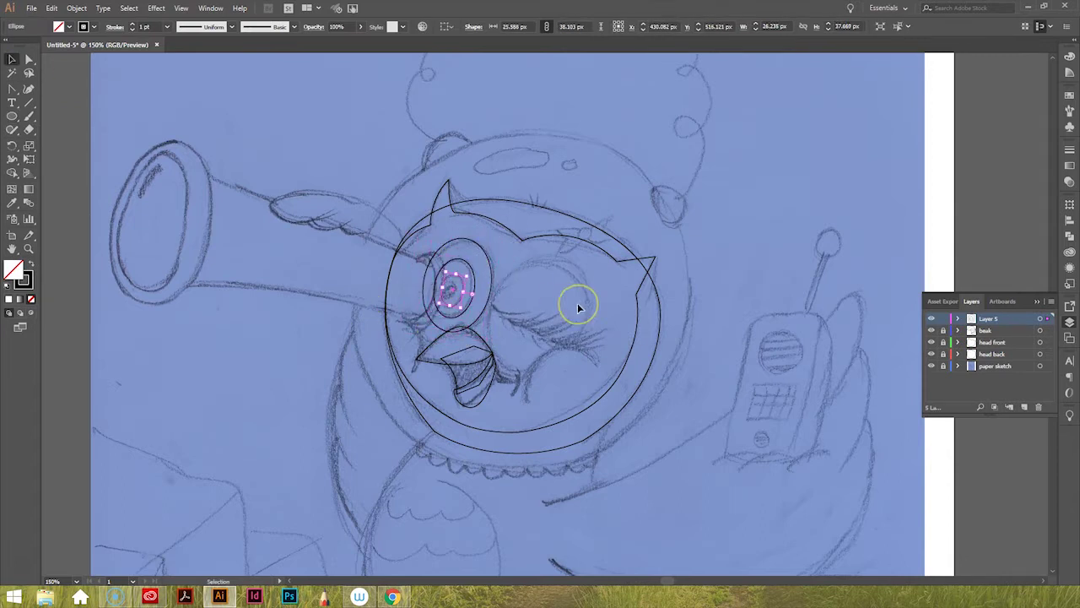
key("shift+x")
mouse_move(503, 264)
left_mouse_down()
mouse_move(599, 394)
mouse_move(587, 331)
left_mouse_up()
left_click(30, 267)
left_click(12, 59)
Move the right-eye circle into place and bring up the Layers panel
left_click_drag(709, 389, 74, 426)
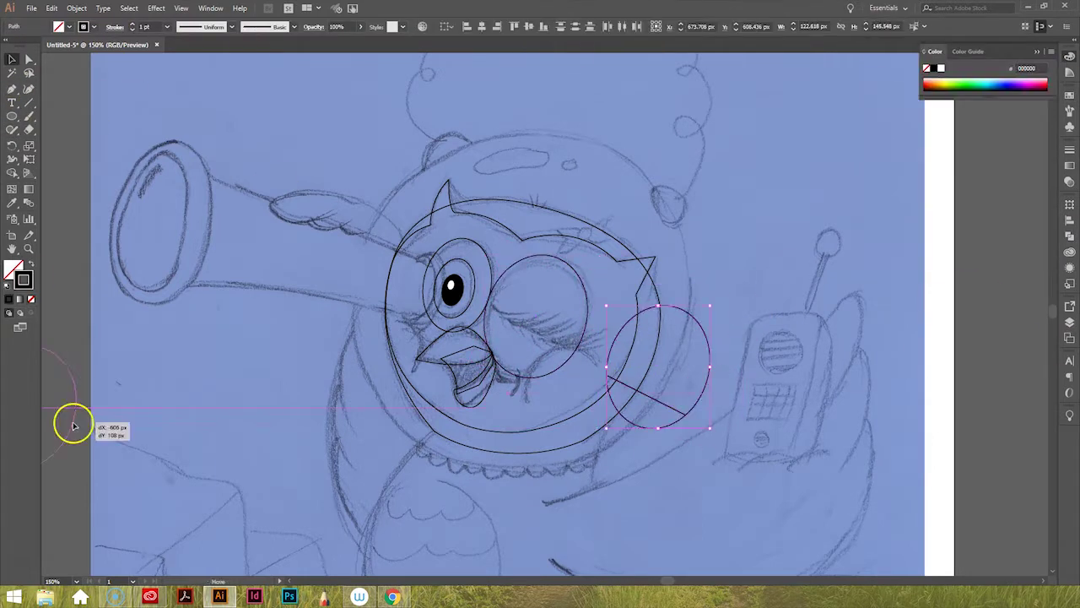
key("shift+x")
key("shift+x")
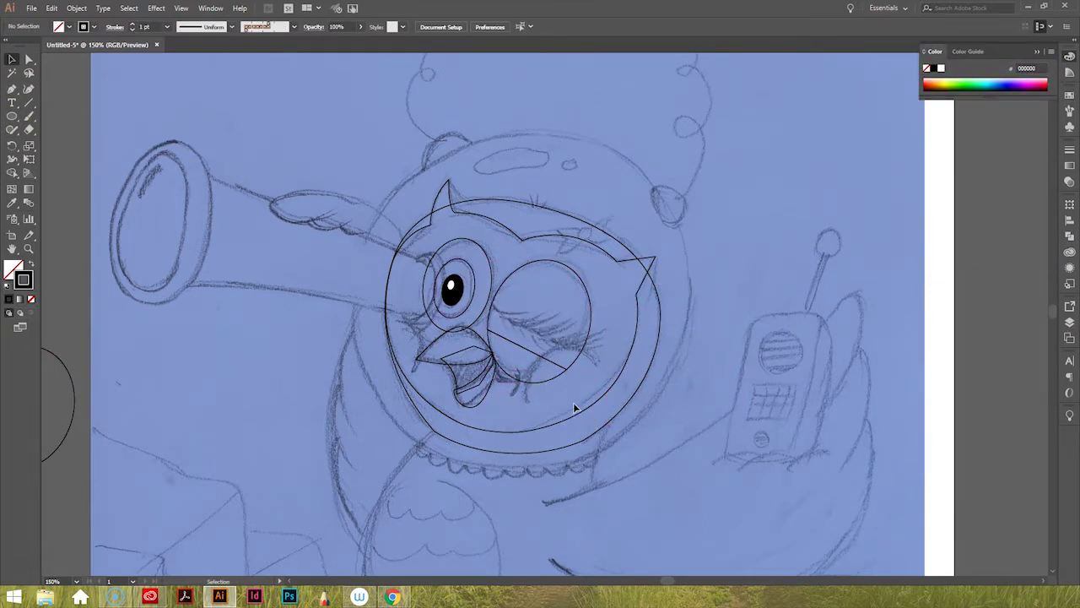
key("F7")
left_click(991, 321)
left_click(15, 85)
left_click_drag(584, 243, 618, 243)
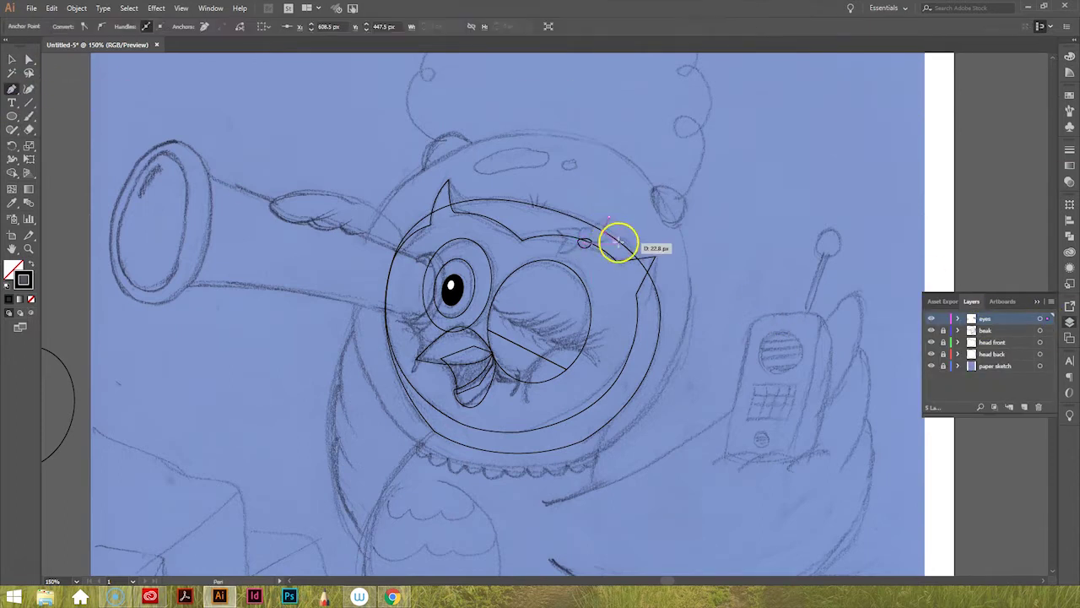
scroll(73, 113, "down", 2)
Add a new layer named SPACE MASK and draw the helmet circle
left_click(12, 115)
left_click_drag(520, 261, 353, 262)
left_click(1023, 408)
left_click(28, 119)
type("SPACE MASK")
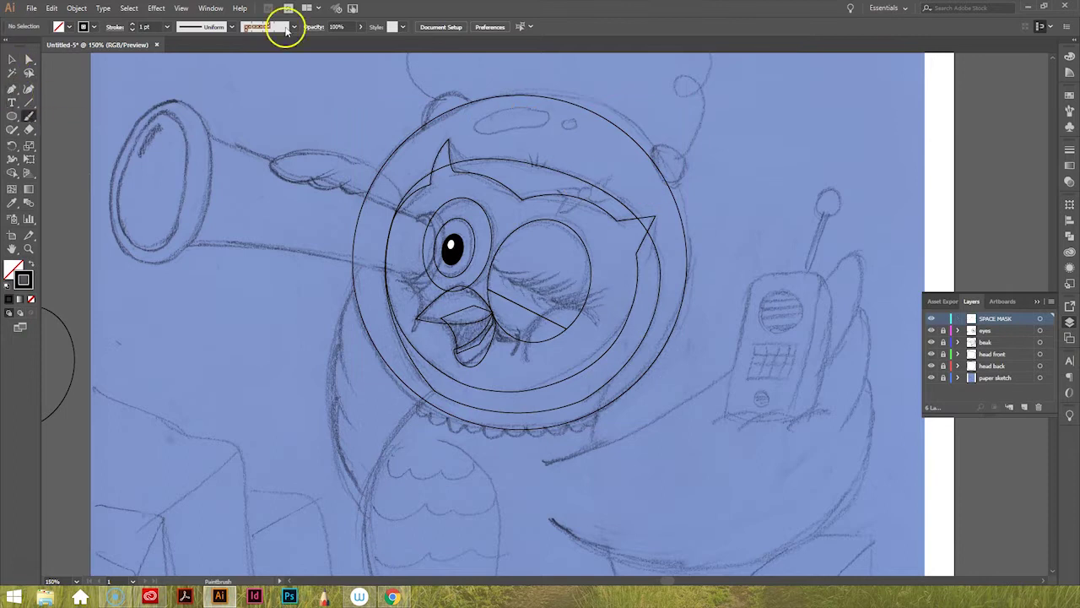
left_click_drag(511, 120, 477, 108)
left_click(12, 88)
key("ctrl+z")
Add the two small highlight ellipses at the top of the helmet
left_click(475, 122)
key("p")
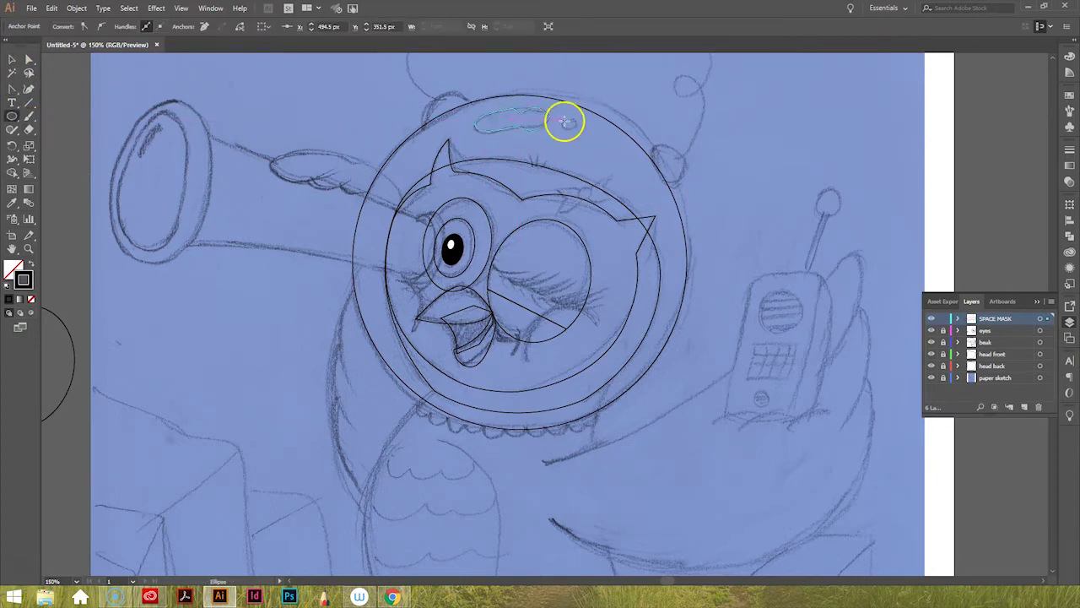
left_click(11, 58)
left_click(553, 143)
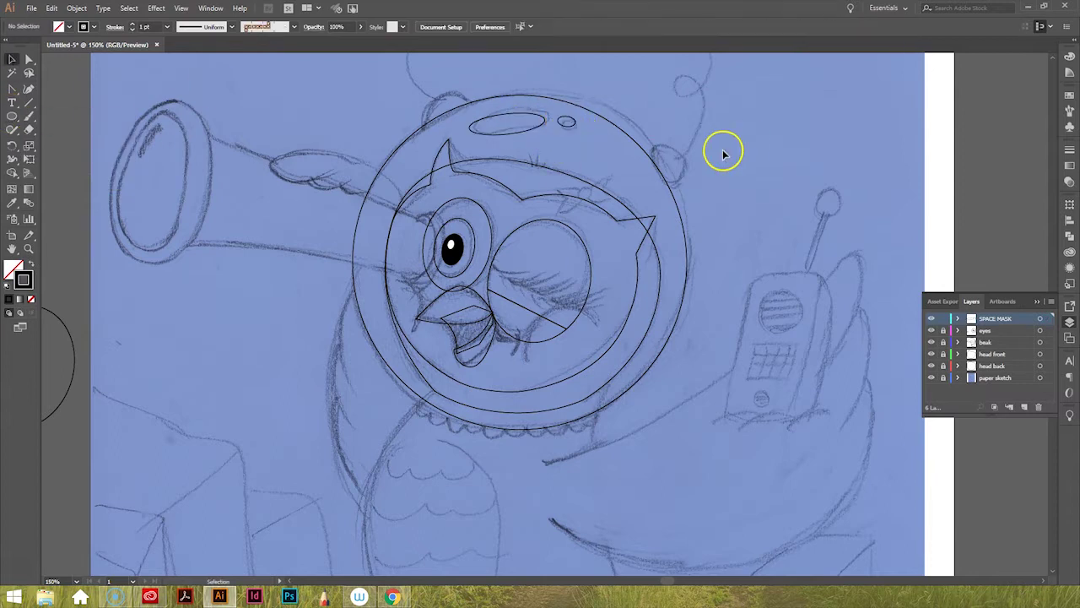
scroll(125, 140, "up", 1)
left_click(126, 141)
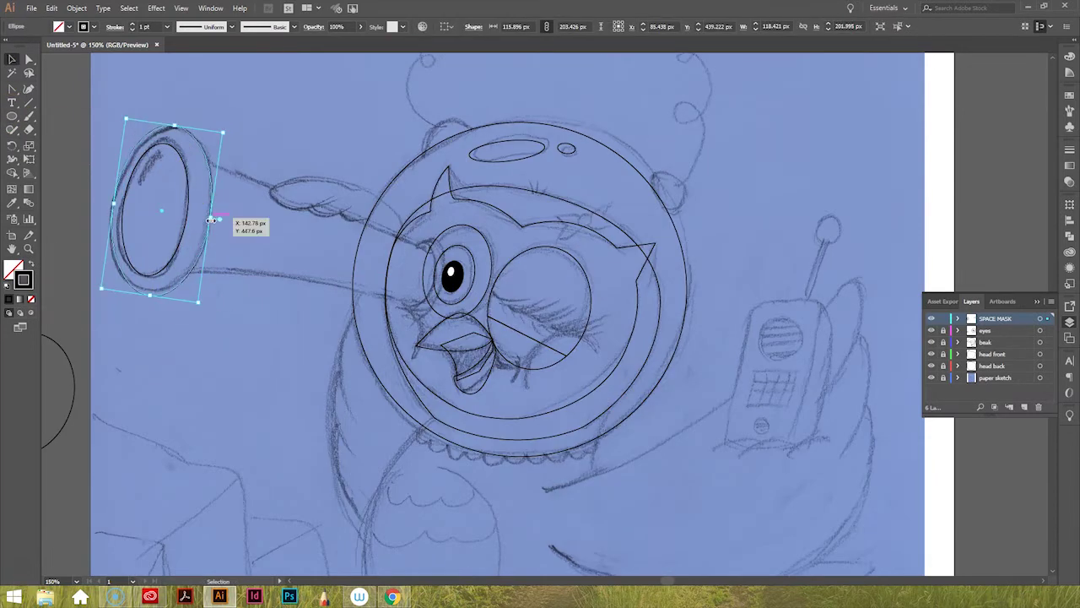
Copy the lens outline into a double ring and adjust the telescope tube
key("a")
left_click(200, 173)
left_click(11, 58)
left_click(149, 159)
key("v")
Draw the thin eyepiece ellipse at the eye and add a TELESCOPE layer
left_click_drag(426, 277, 418, 278)
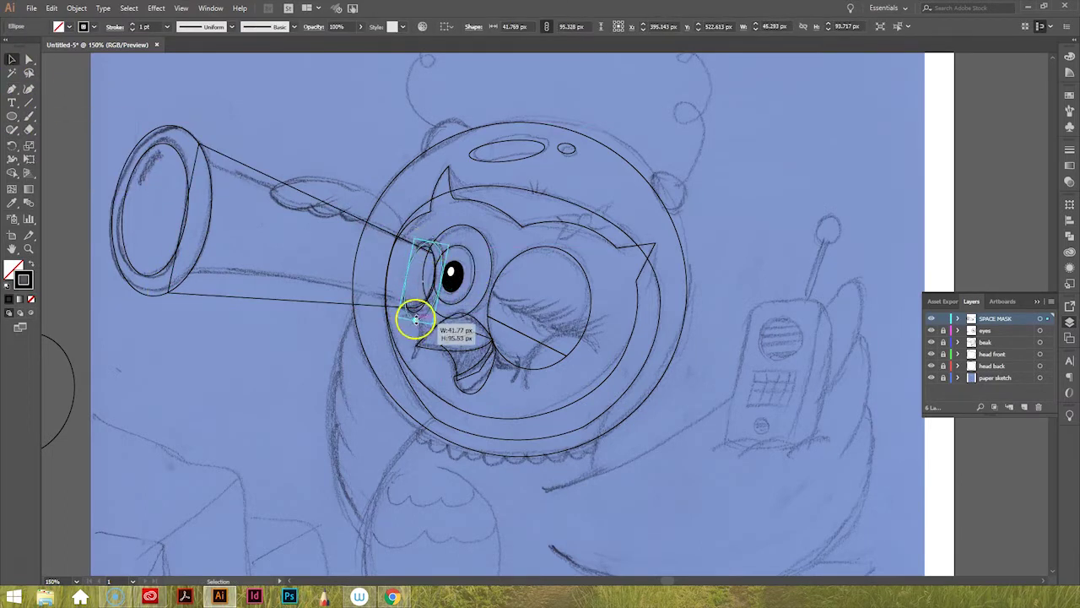
left_click_drag(445, 285, 445, 284)
key("ctrl+l")
left_click(972, 319)
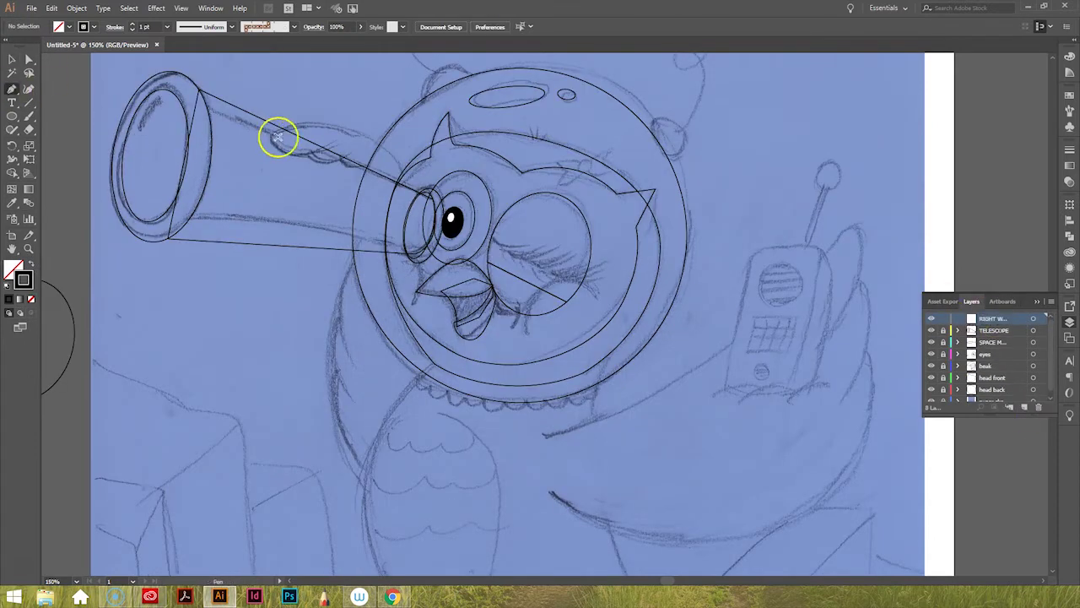
left_click(277, 136)
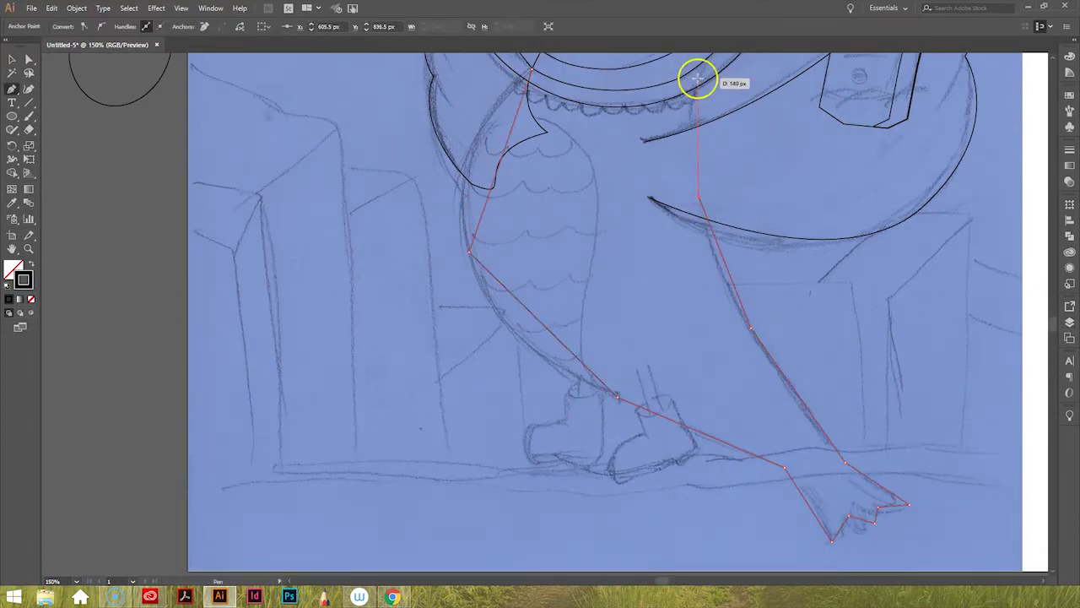
Curve the leg outline's right edge and round off the wing's sharp top corner
left_click_drag(713, 112, 707, 193)
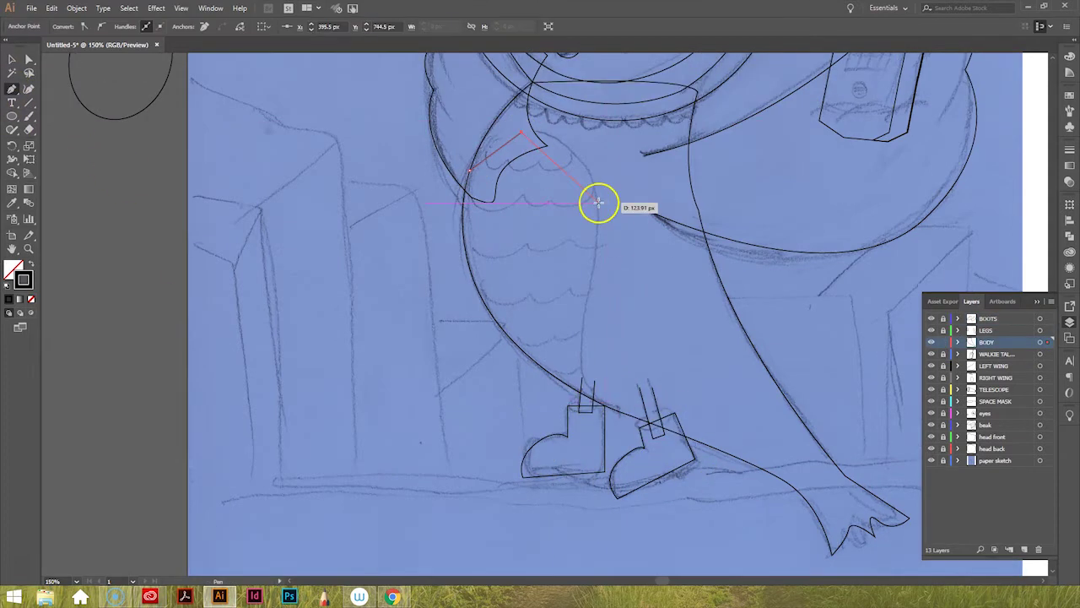
left_click(13, 90)
left_click_drag(522, 133, 479, 133)
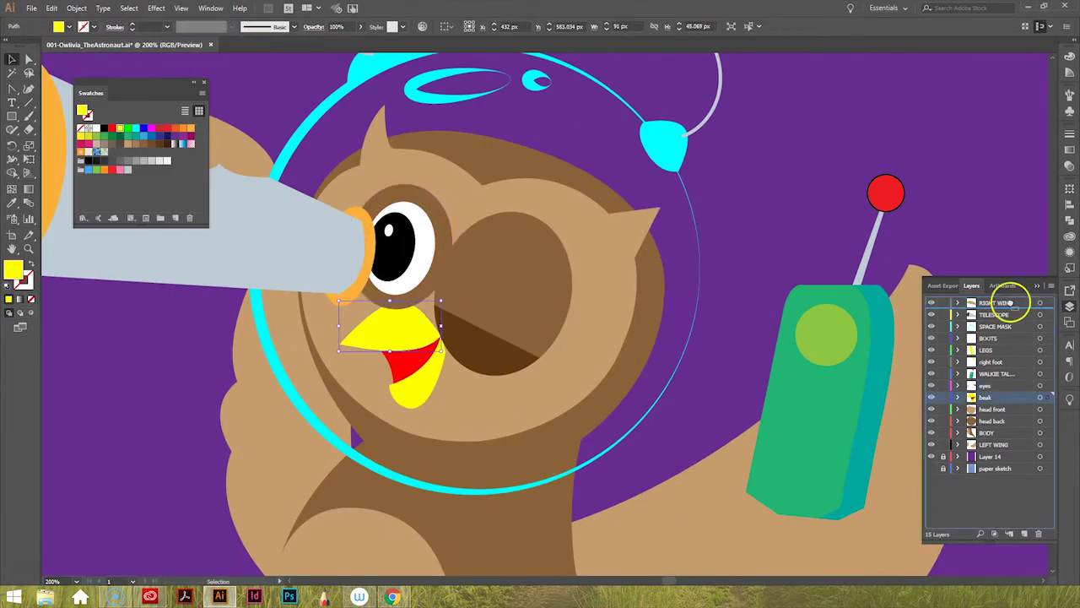
Tilt and reposition the beak group
key("a")
left_click(434, 135)
key("v")
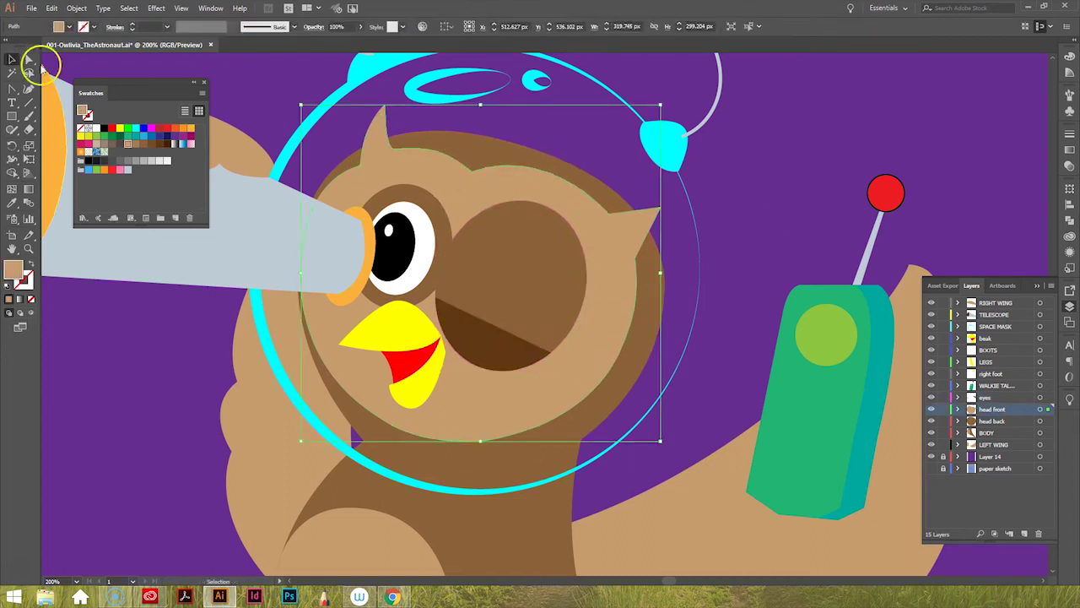
left_click(411, 318)
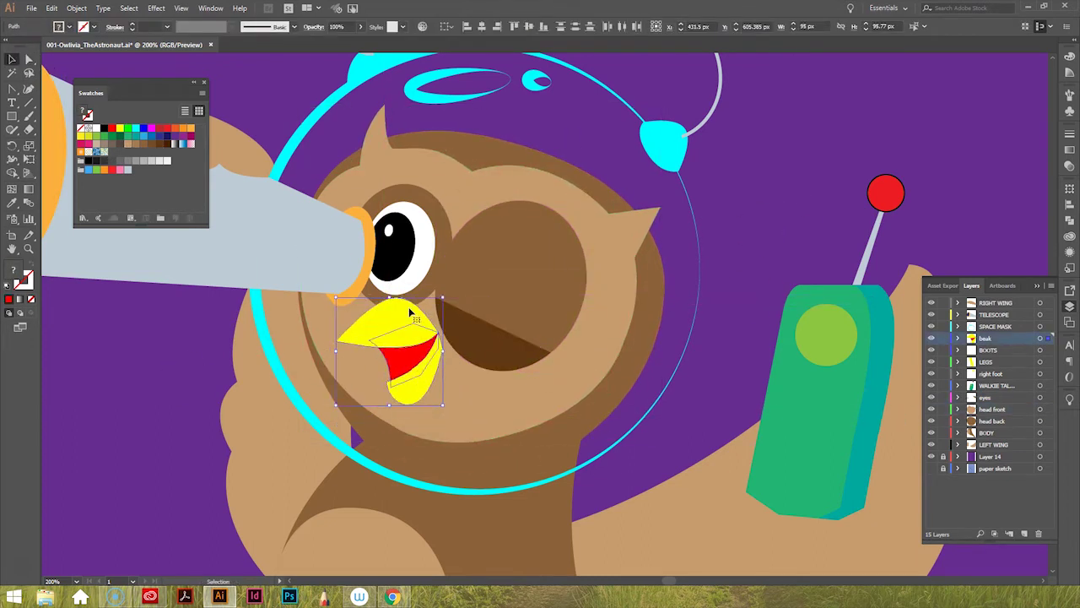
left_click_drag(410, 331, 411, 331)
key("ctrl+0")
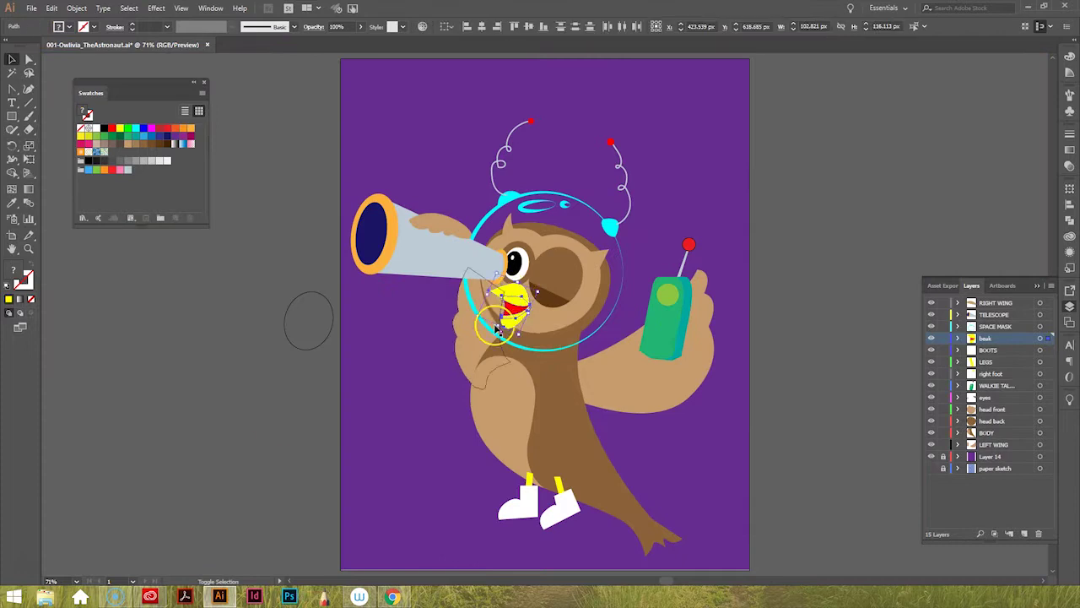
left_click(864, 363)
Move the eye into place beside the telescope
left_click(504, 354)
left_click(213, 414)
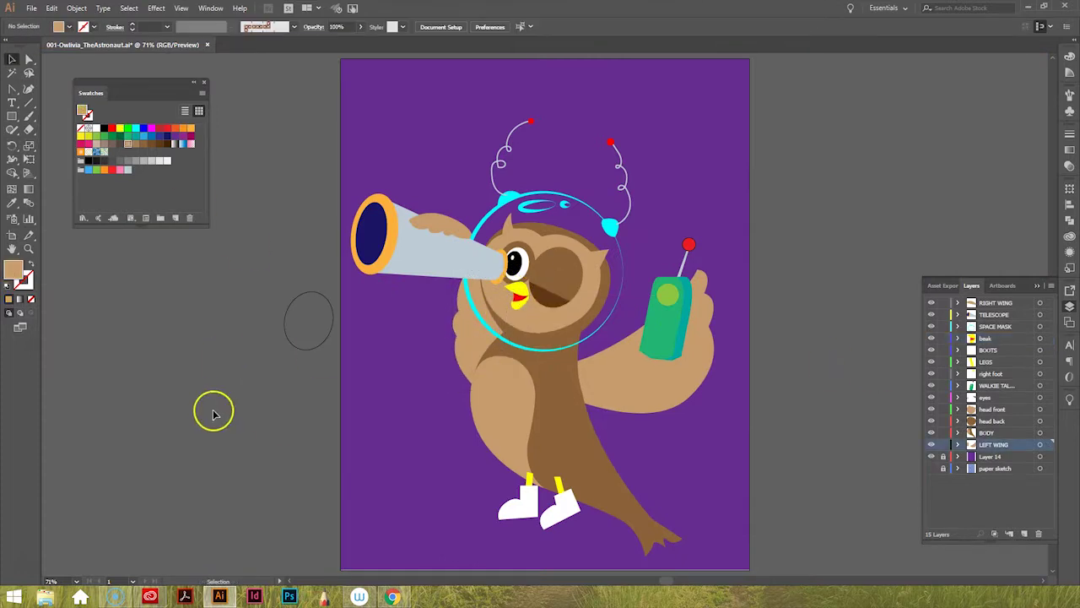
left_click_drag(513, 264, 514, 264)
left_click(823, 321)
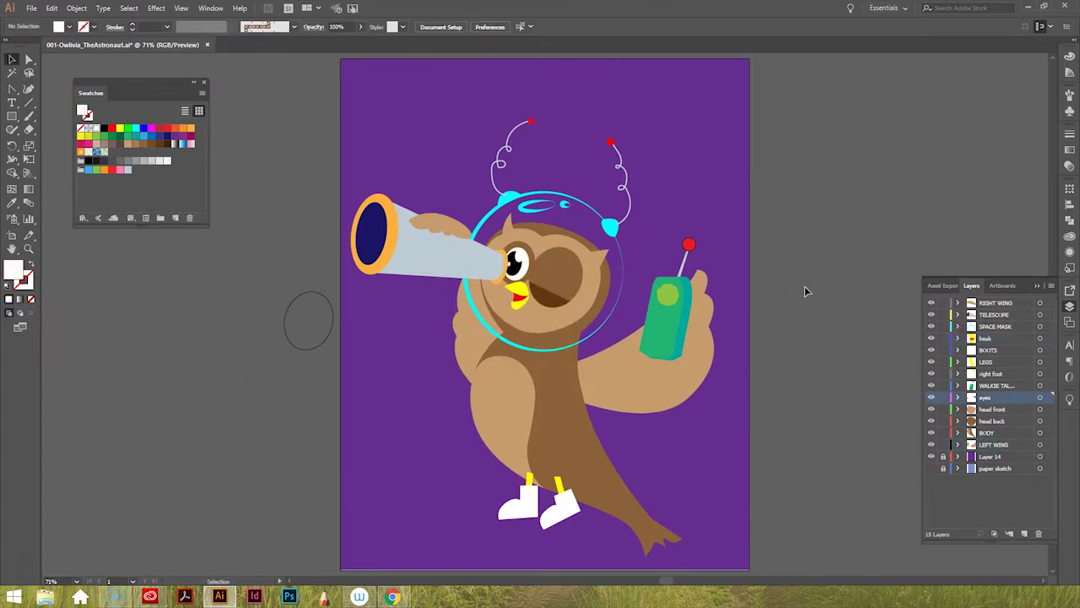
key("ctrl+plus")
key("ctrl+plus")
Make the helmet ring and the cyan highlights white
left_click(531, 174)
left_click(12, 262)
left_click(427, 158)
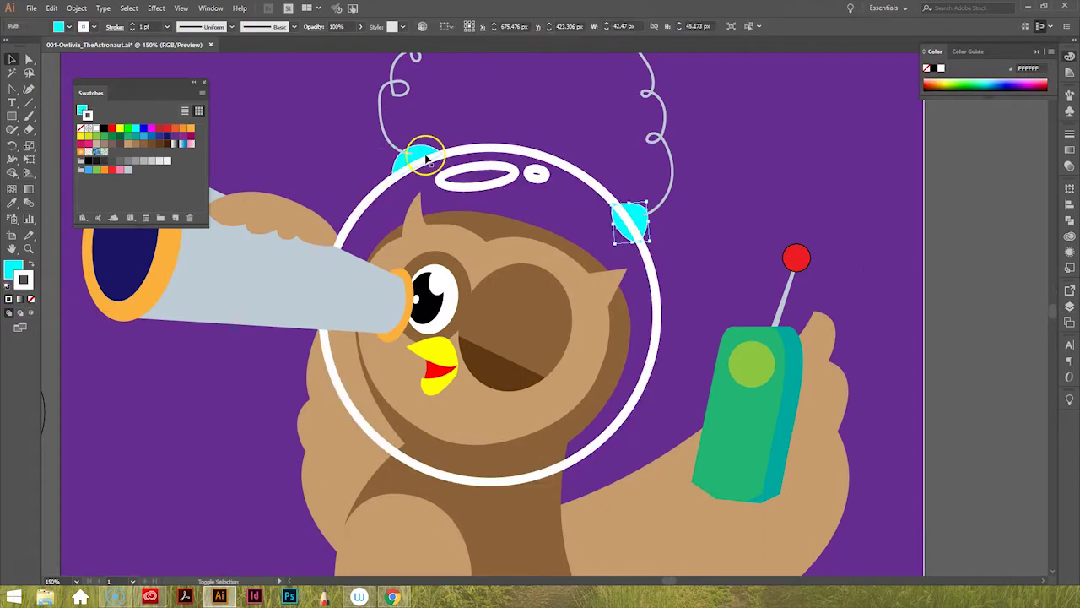
left_click(941, 68)
left_click(1070, 305)
scroll(507, 338, "down", 2)
Draw a four-corner white collar shape under the helmet
key("shift+e")
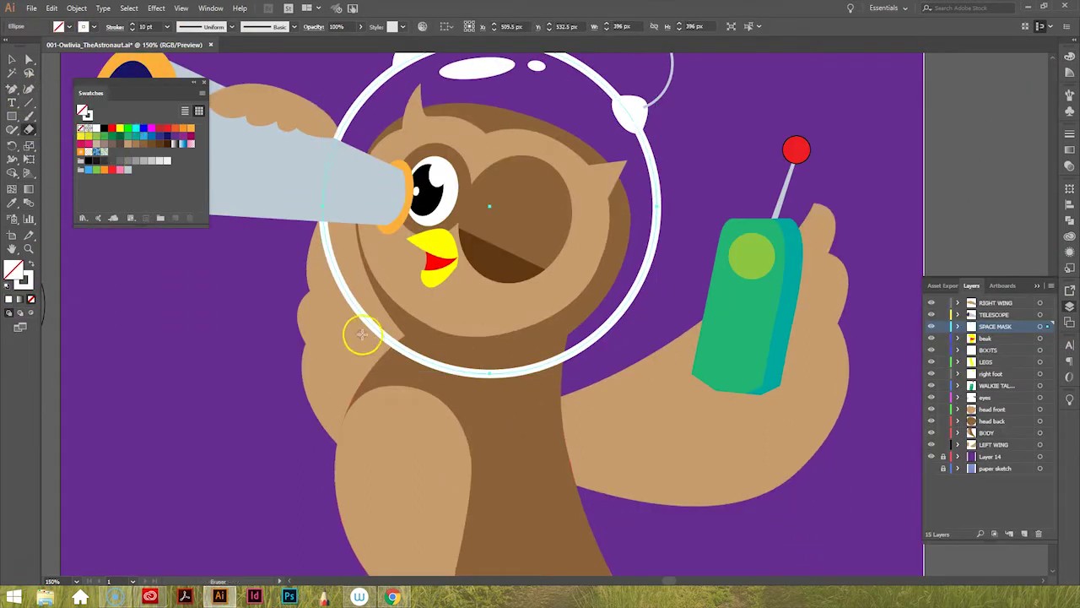
key("p")
left_click(363, 338)
left_click(582, 358)
left_click(601, 422)
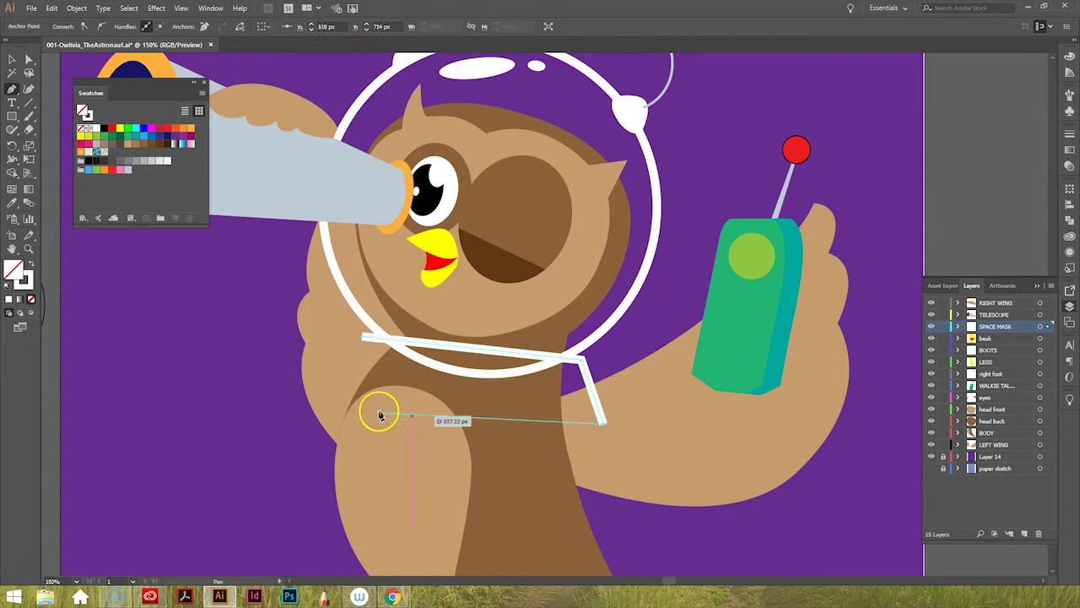
left_click(380, 415)
left_click(362, 337)
scroll(579, 350, "up", 5)
Save the artwork and review it in the Layers panel
left_click(624, 95)
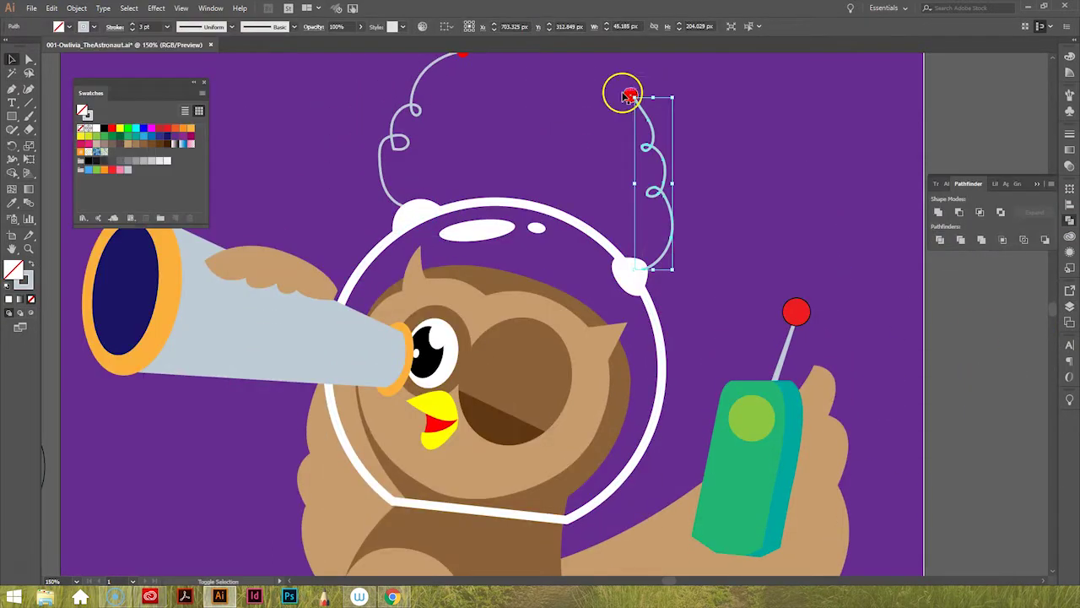
left_click(793, 219)
key("ctrl+s")
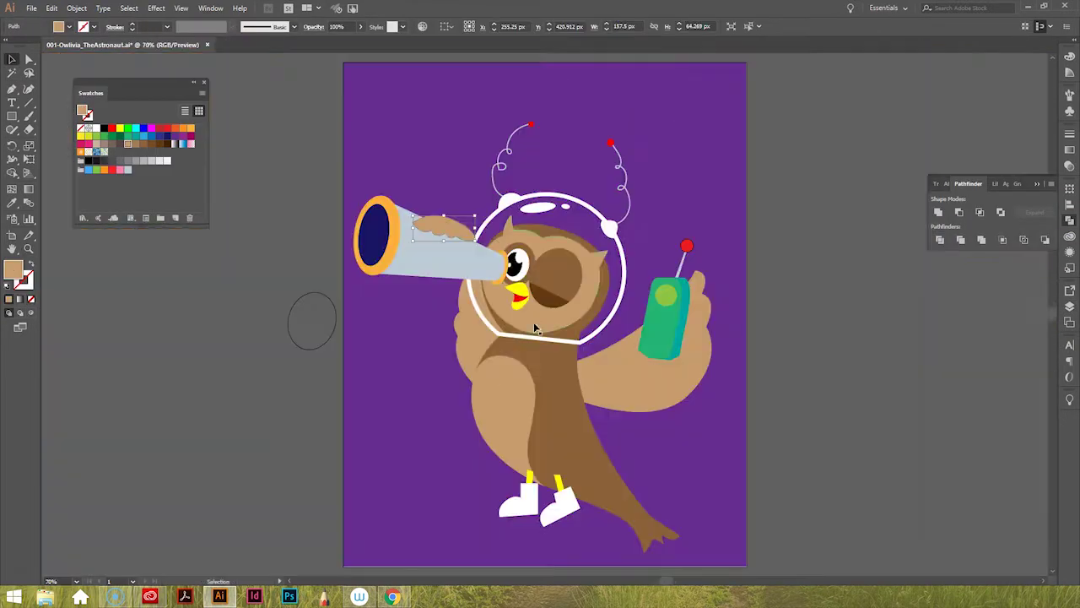
key("F7")
left_click(808, 234)
key("ctrl+s")
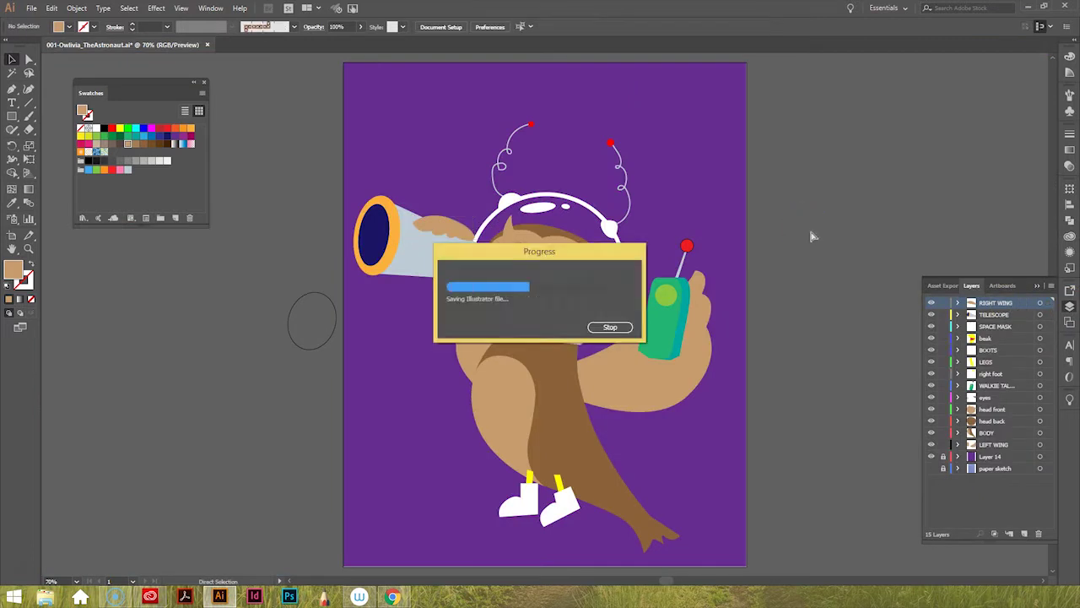
left_click(409, 295)
Deselect the telescope and save the file
left_click(788, 248)
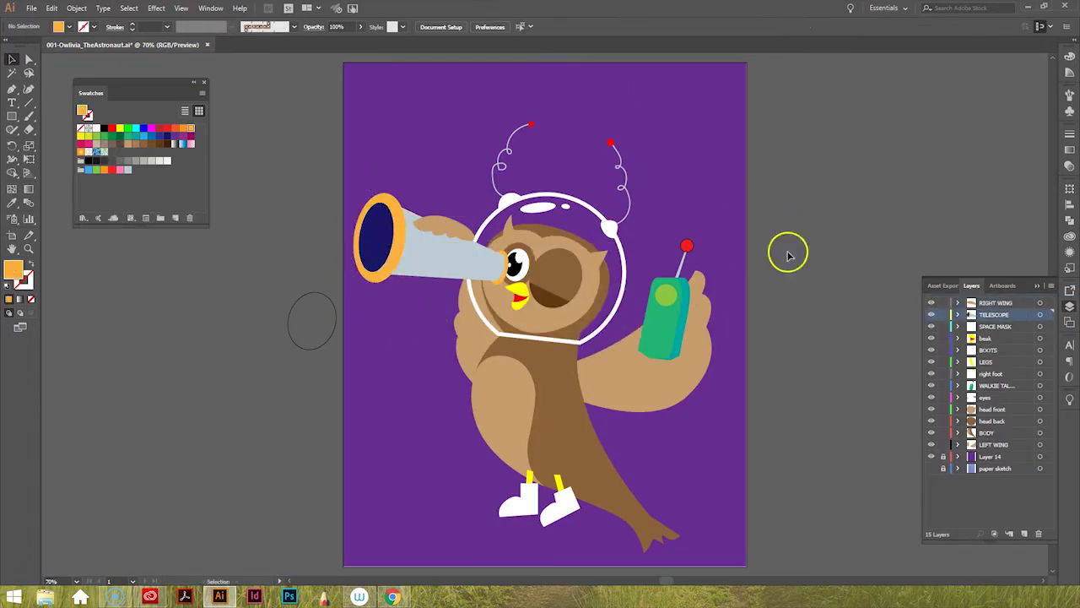
key("b")
key("ctrl+s")
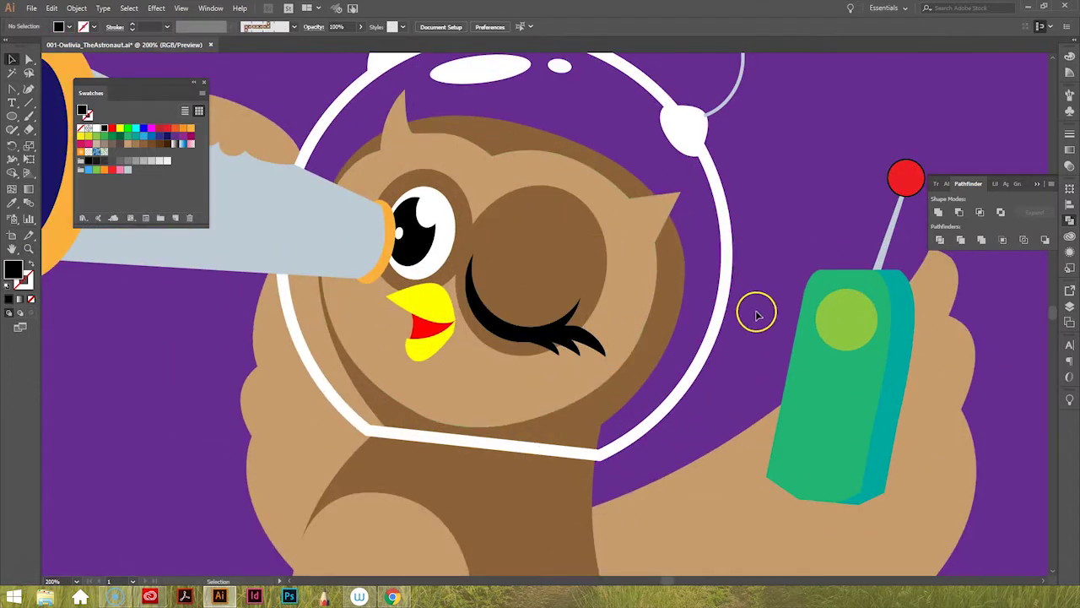
key("ctrl+minus")
key("ctrl+minus")
key("ctrl+minus")
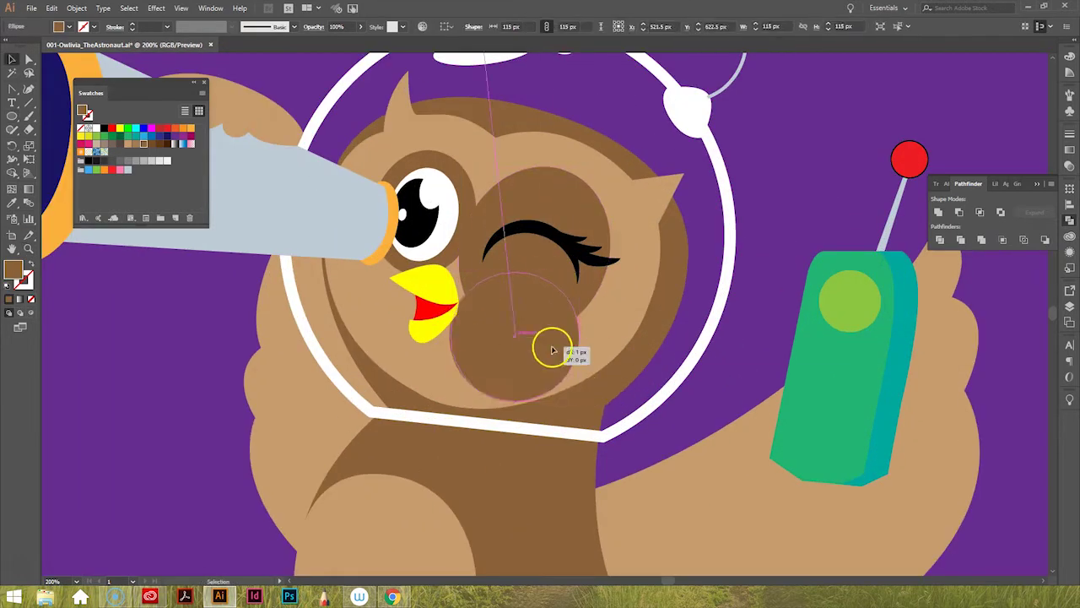
Tint the cheek ellipse tan and remove stray anchors beside the winking eye
left_click(321, 325)
key("v")
key("ctrl+0")
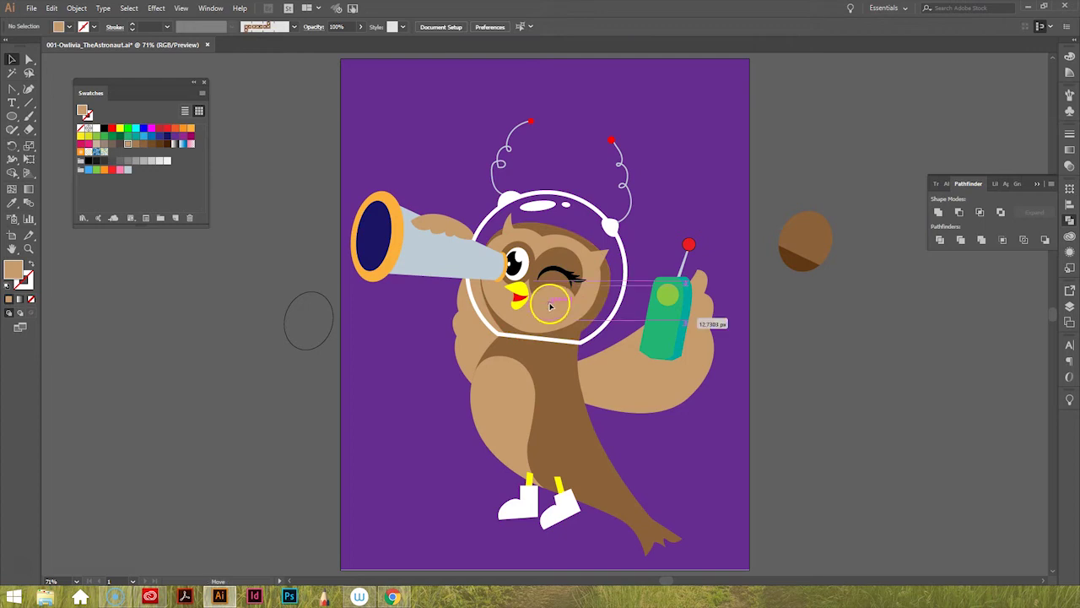
left_click(557, 285)
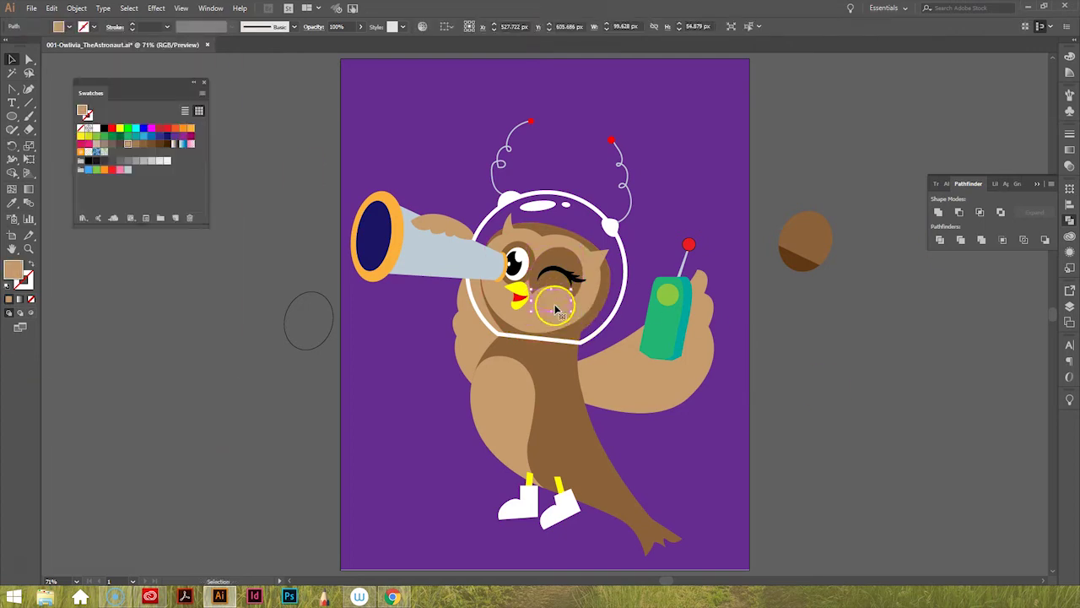
left_click(12, 91)
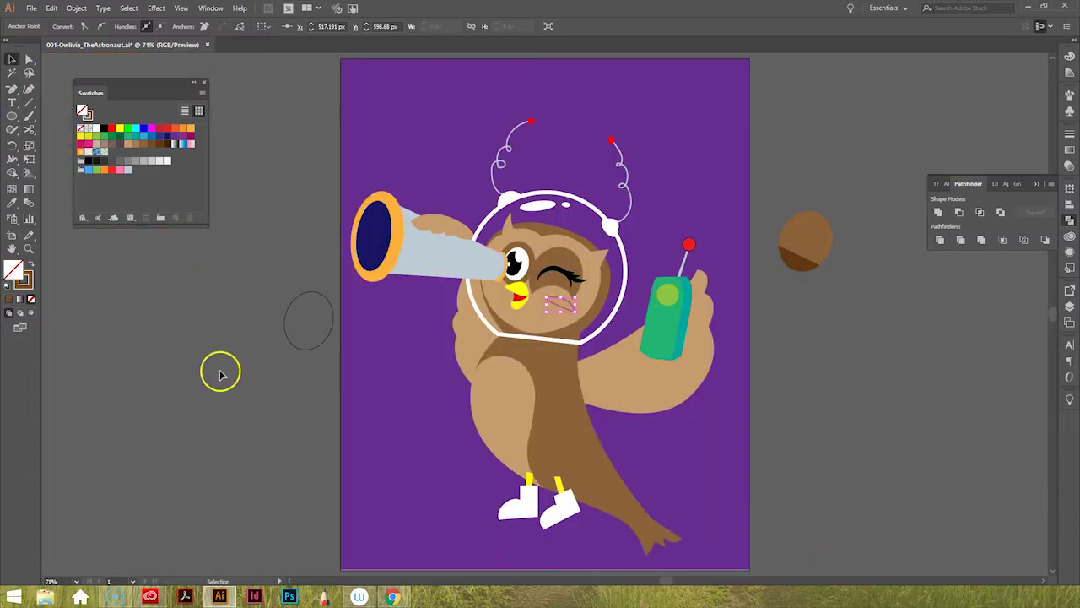
left_click(220, 374)
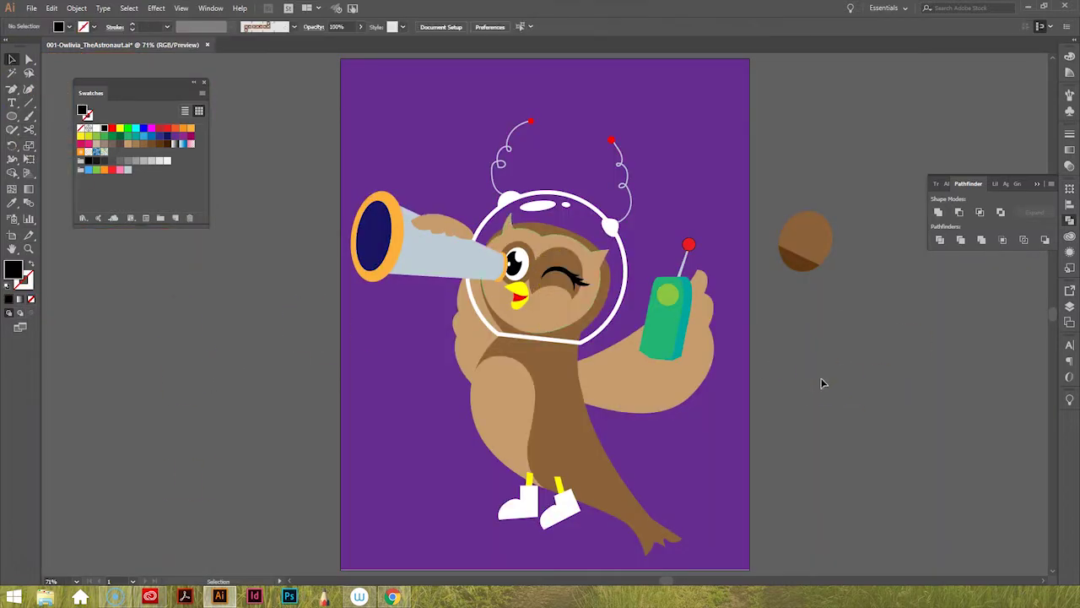
left_click(815, 368)
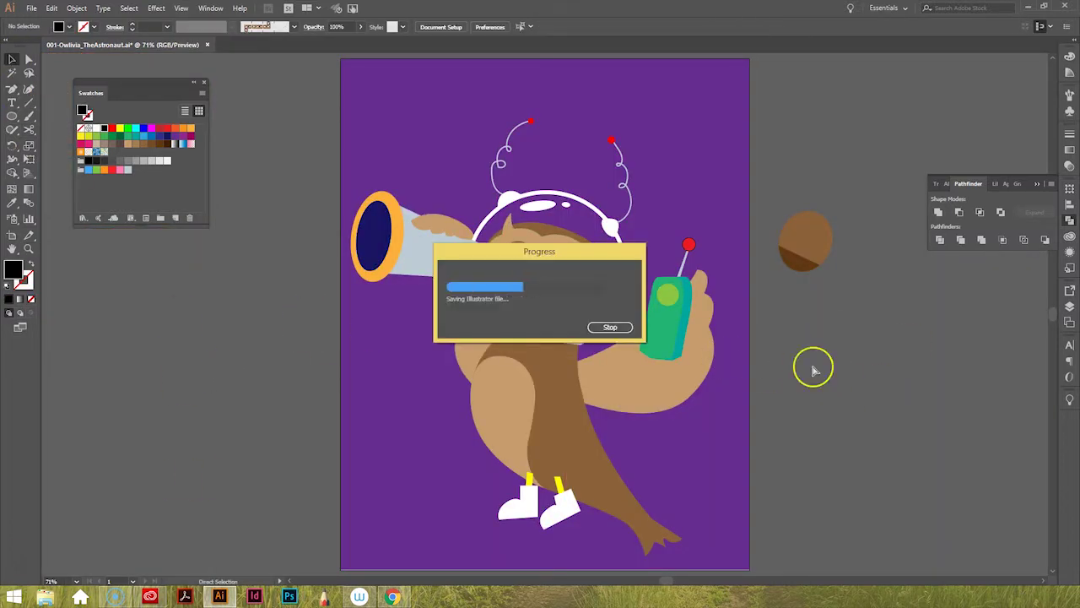
Select all the artwork and scale the owl down to fit the branch
scroll(753, 313, "up", 5)
left_click(12, 88)
left_click(564, 217)
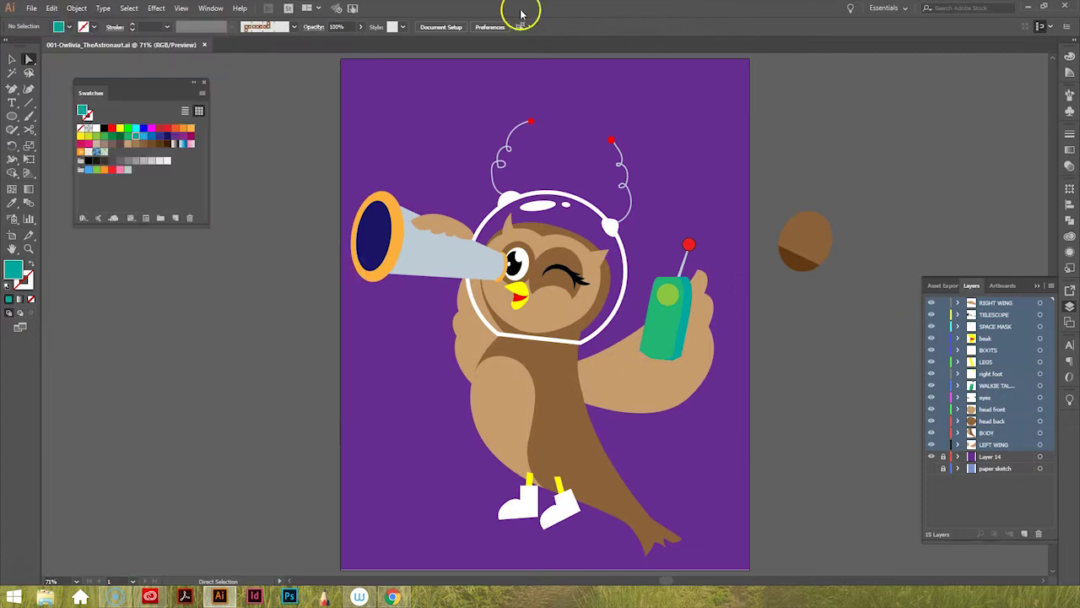
key("v")
key("ctrl+a")
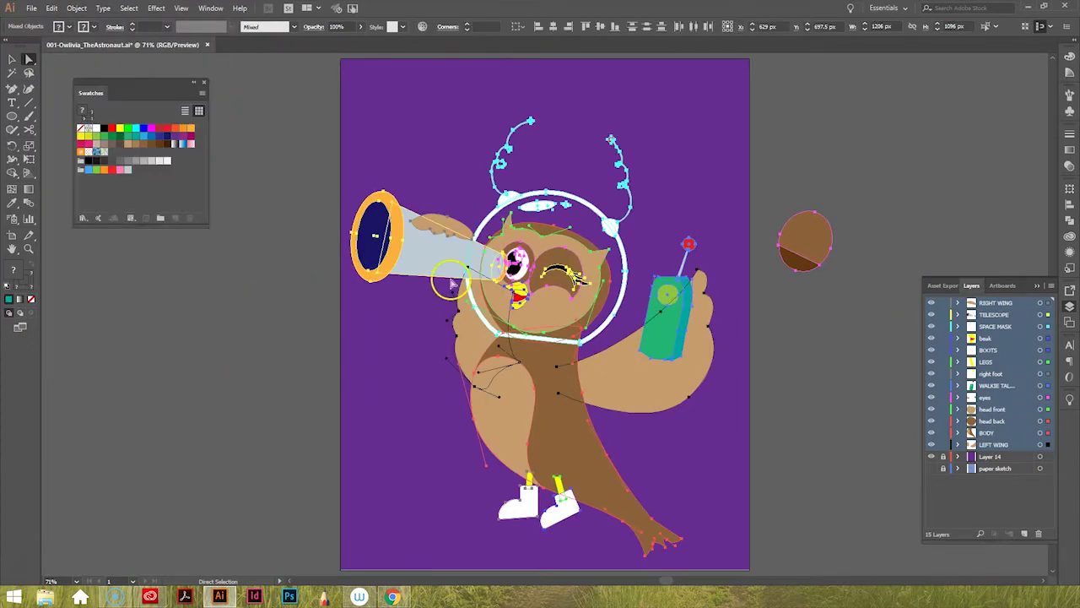
left_click_drag(831, 119, 658, 170)
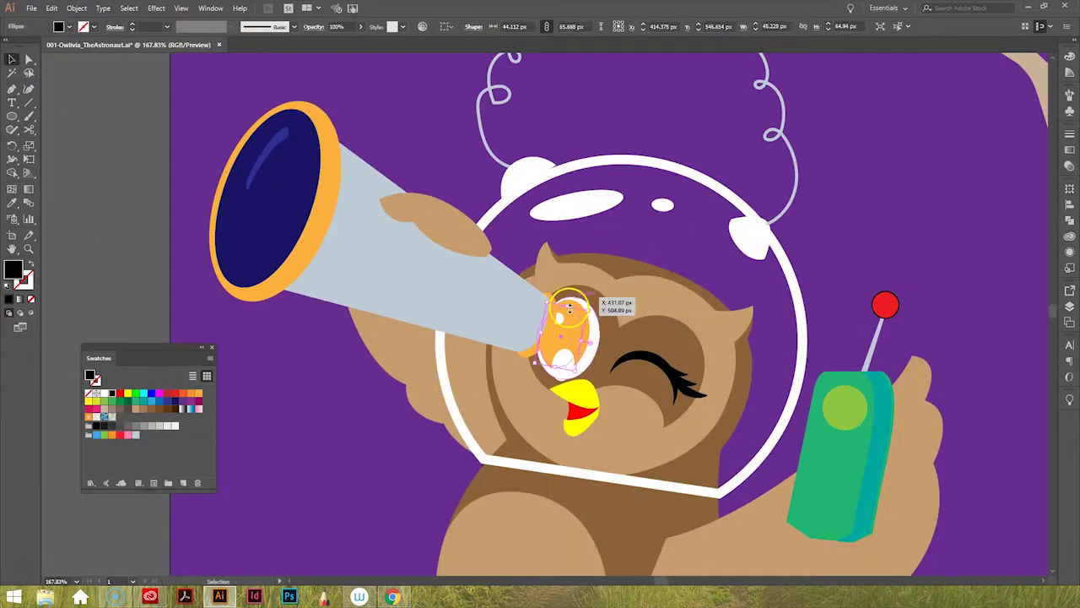
Nudge the white eye highlight a few pixels on the open eye
key("ctrl+equal")
left_click_drag(524, 272, 527, 275)
key("ctrl+0")
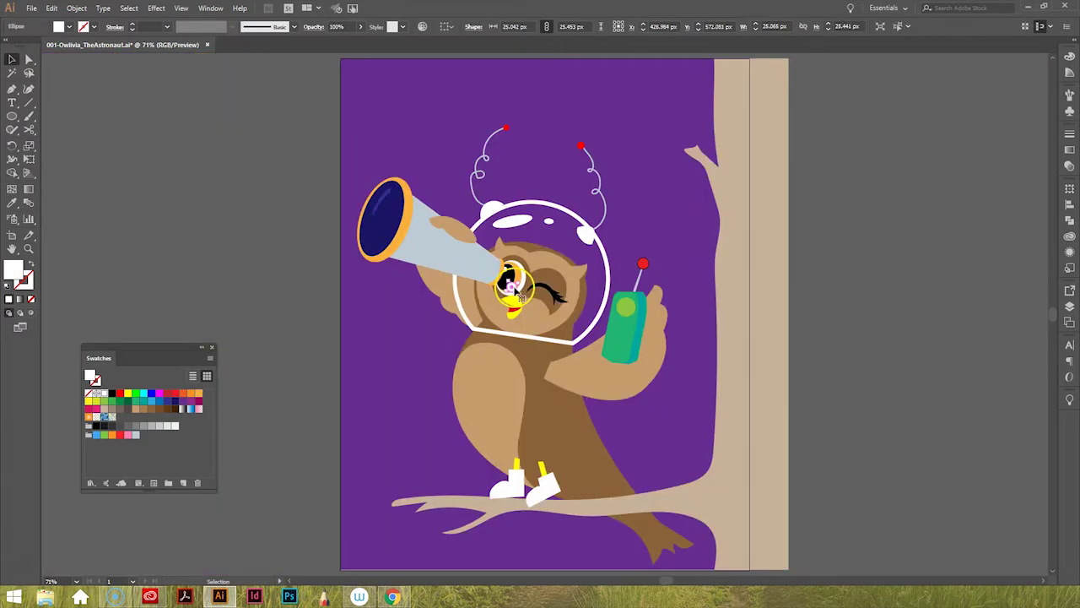
key("ctrl+0")
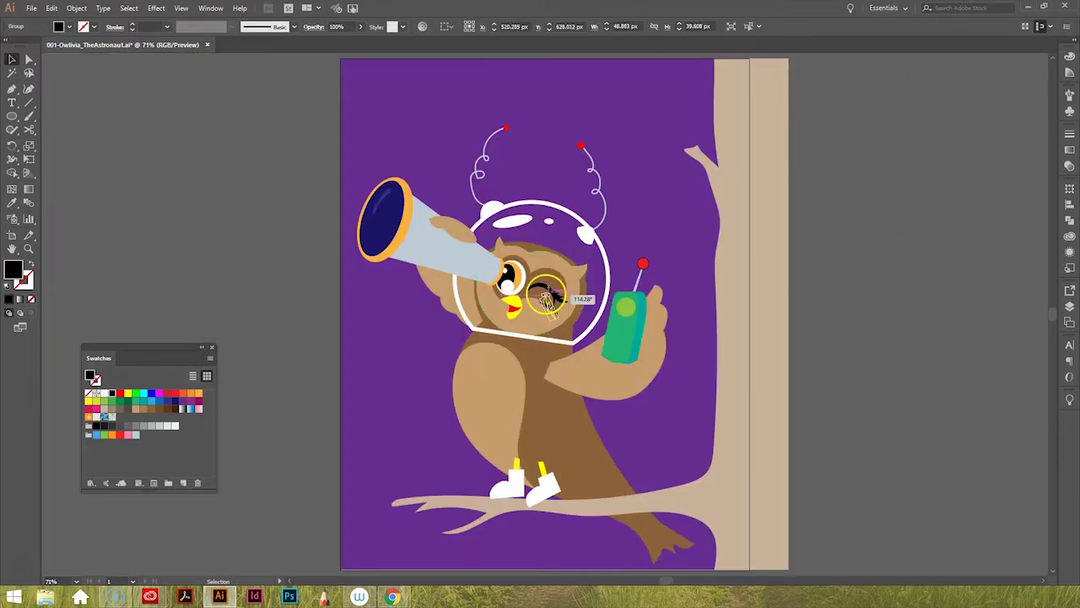
scroll(546, 300, "up", 5)
left_click(1037, 350)
Duplicate the winking eye's lashes and place the copy above the open eye
left_click(662, 353)
left_click_drag(662, 353, 618, 314)
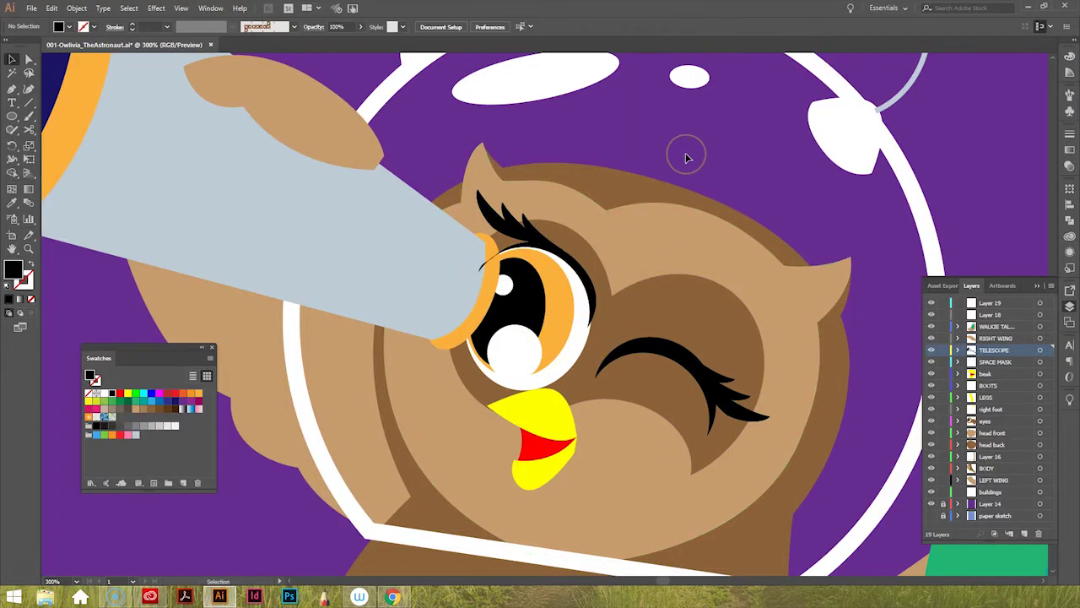
key("ctrl+0")
key("ctrl+equal")
key("ctrl+equal")
key("ctrl+equal")
mouse_move(465, 160)
left_mouse_down()
mouse_move(445, 160)
mouse_move(427, 132)
left_mouse_up()
Delete a stray anchor on the eye outline and shift the winking lashes slightly
left_click(29, 59)
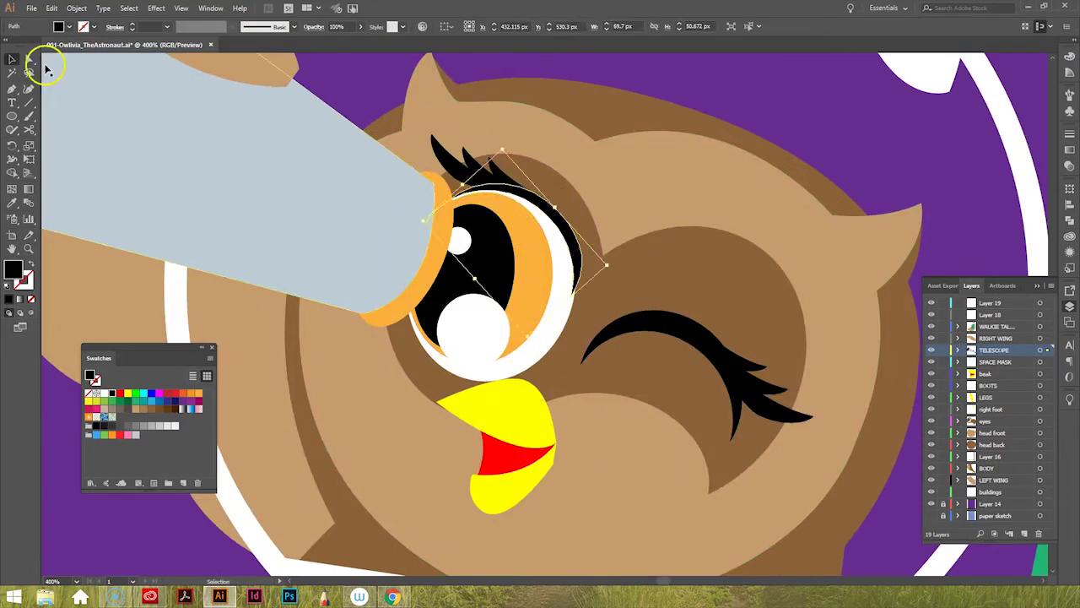
left_click(588, 267)
left_click(435, 218)
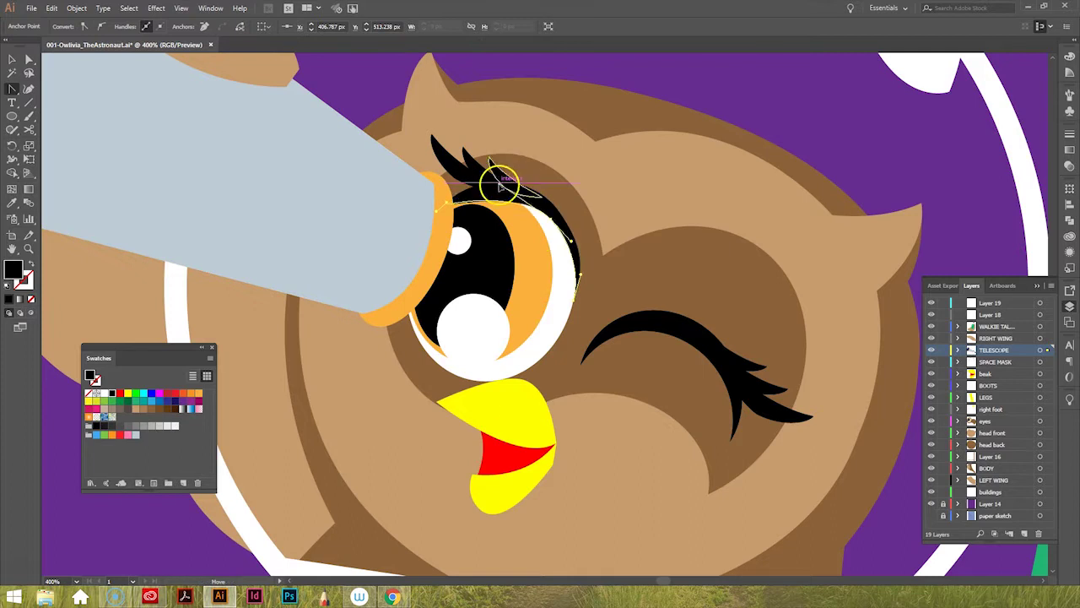
left_click(12, 59)
key("ctrl+0")
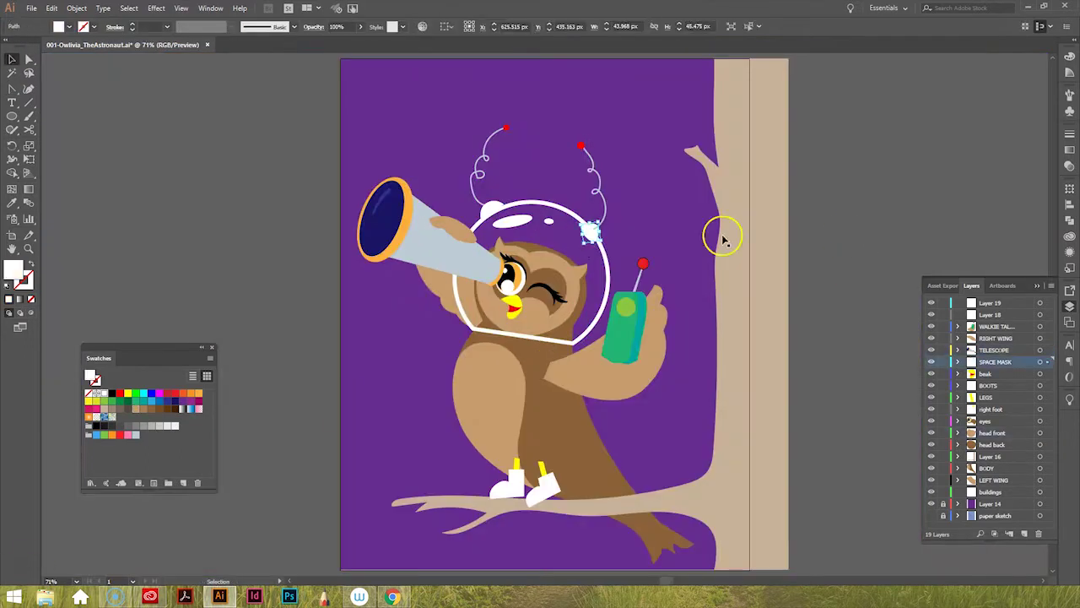
key("ctrl+z")
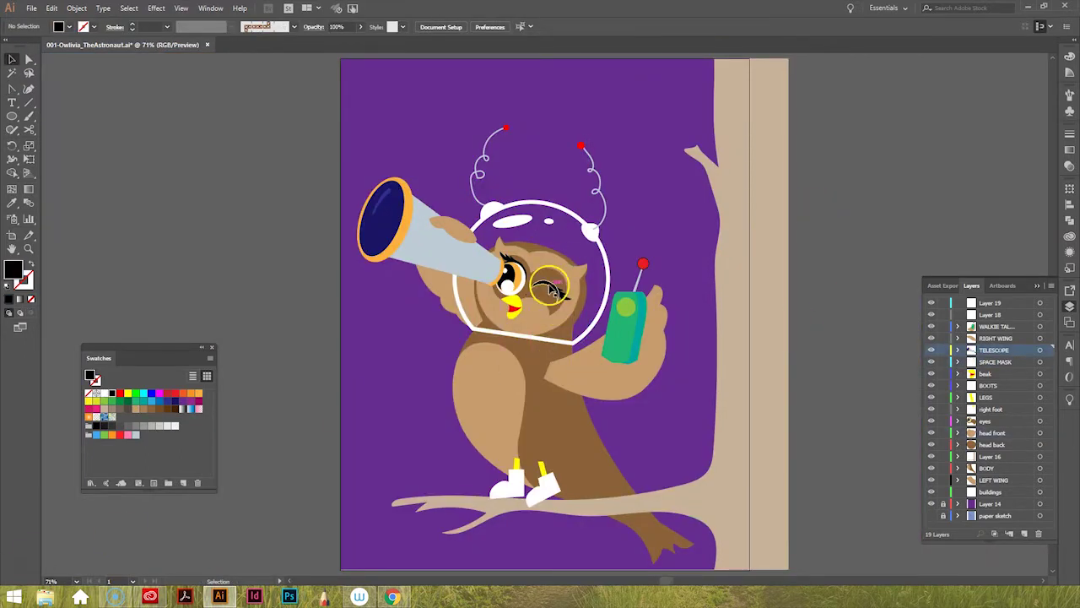
left_click_drag(545, 291, 587, 295)
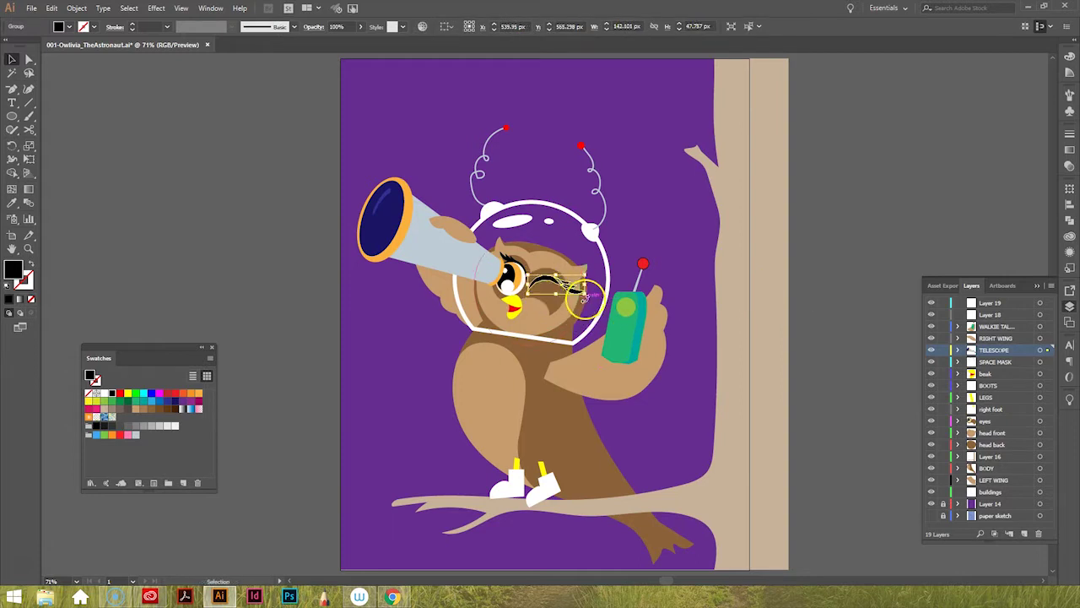
Draw a short curved smile line from the beak corner
left_click(504, 306)
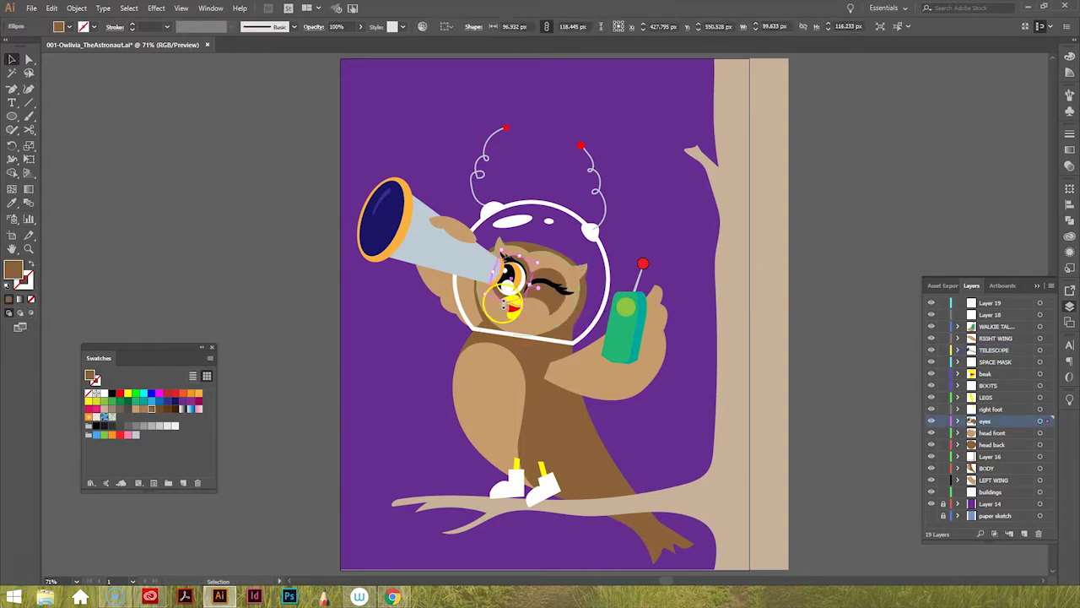
left_click(497, 301)
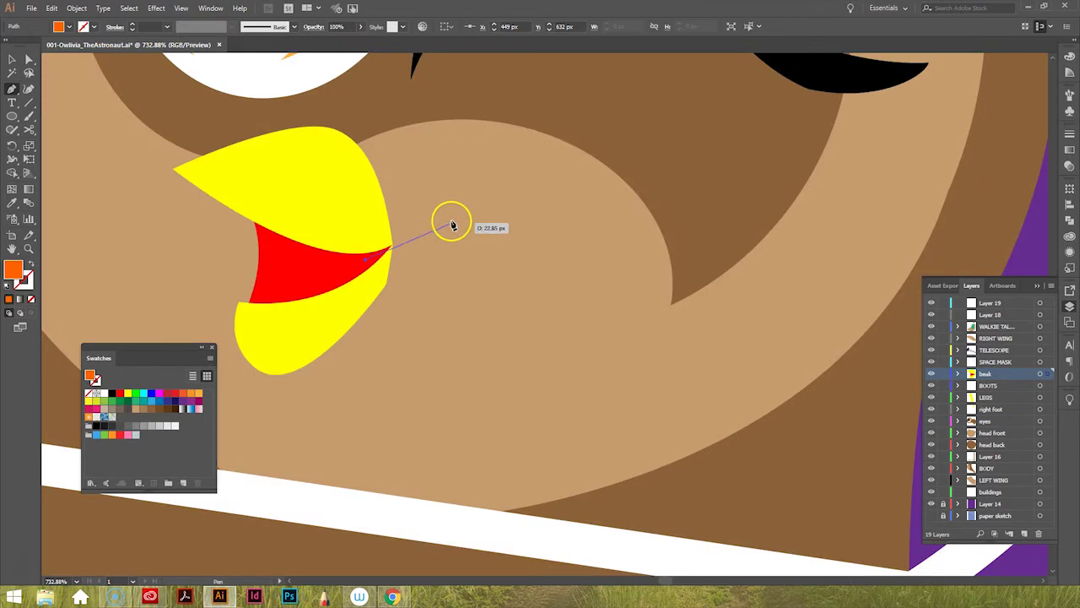
left_click_drag(447, 205, 466, 222)
left_click(449, 207)
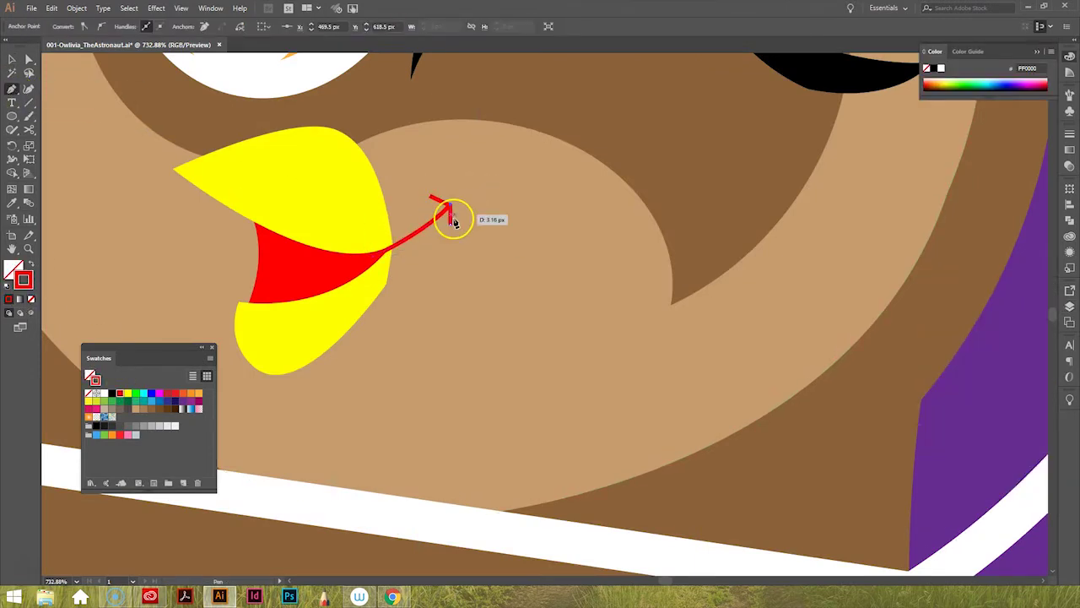
left_click(24, 61)
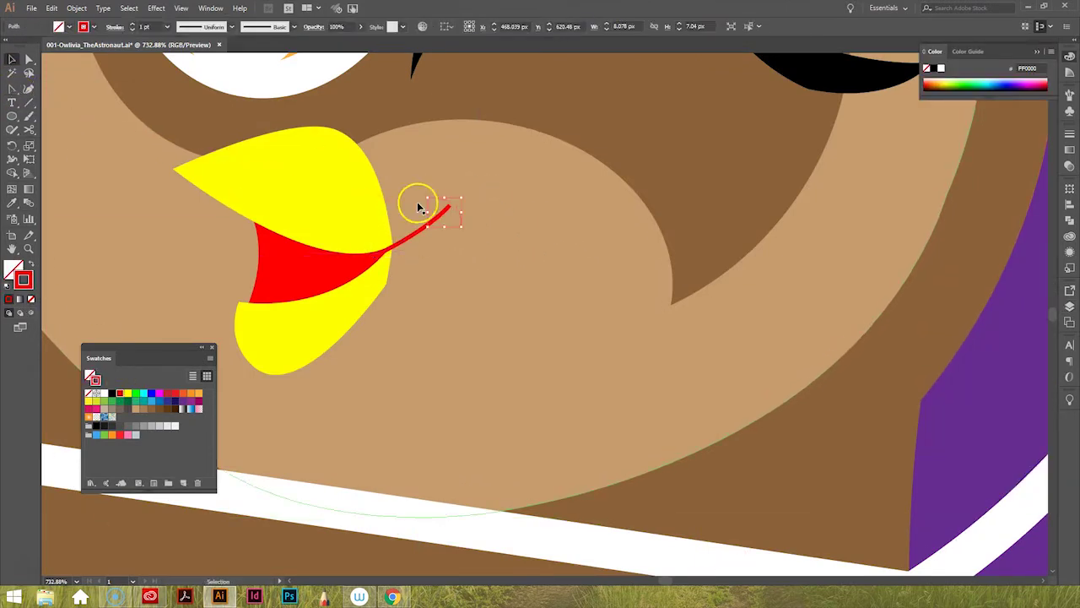
left_click(417, 205)
key("F7")
key("ctrl+minus")
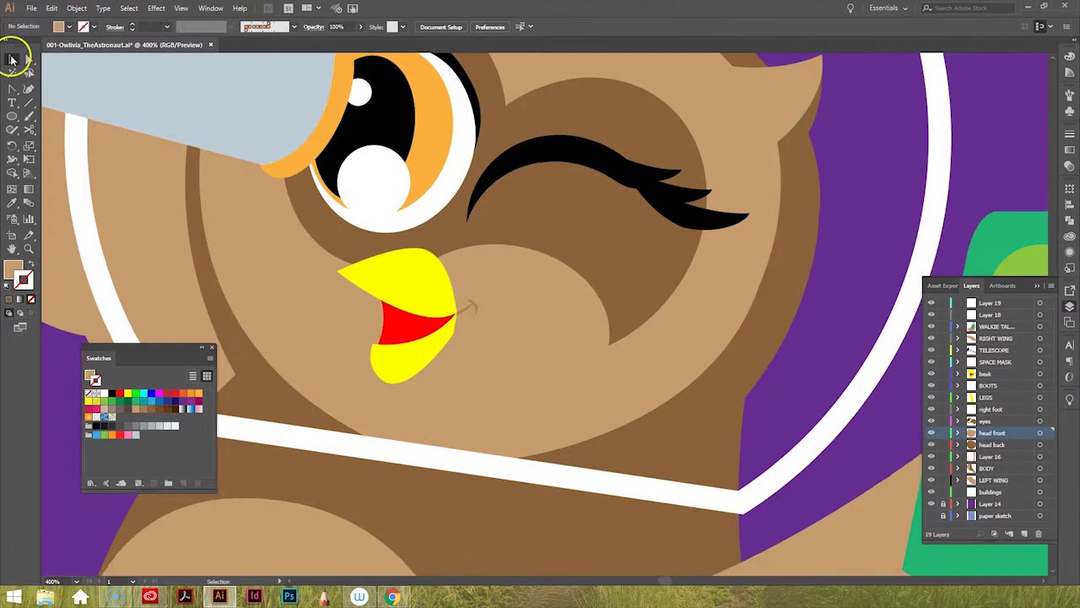
Give the smile line a heavier stroke weight
left_click(463, 309)
key("ctrl+0")
left_click(166, 26)
left_click(169, 127)
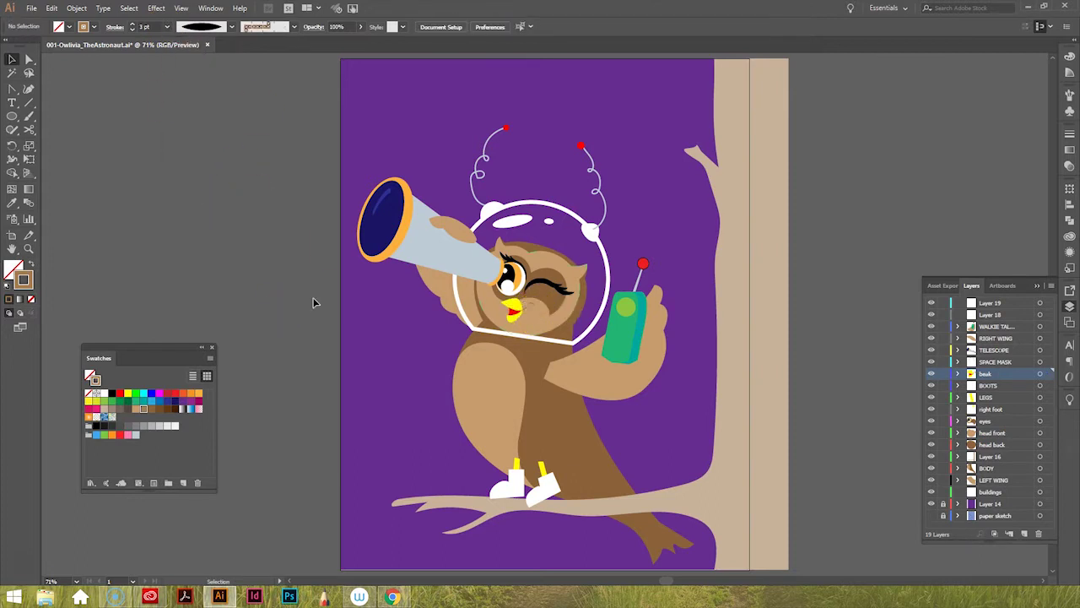
scroll(535, 319, "up", 5)
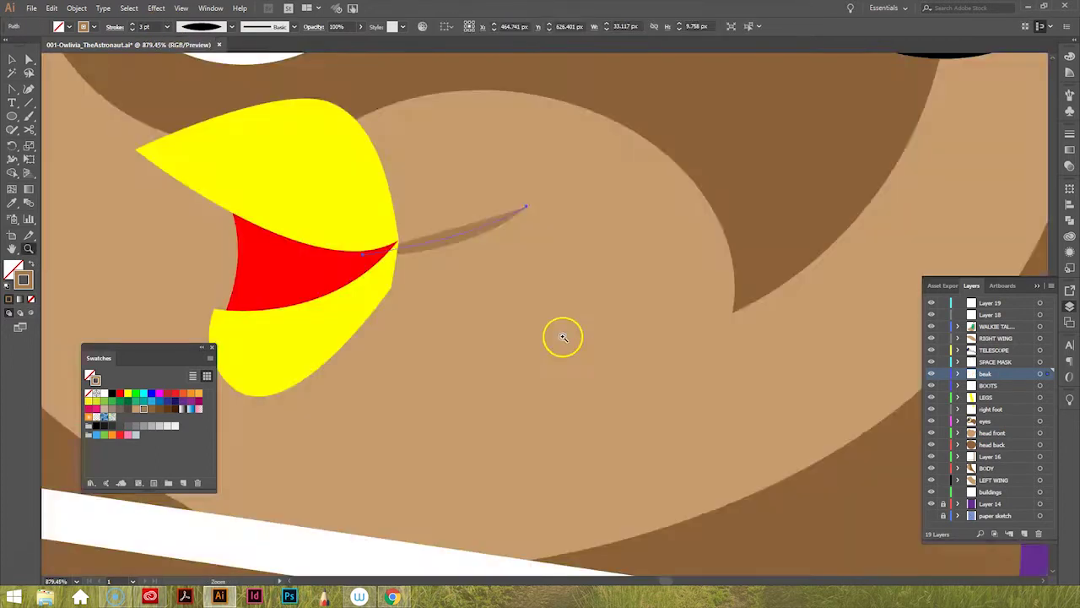
key("ctrl+0")
key("ctrl+plus")
key("ctrl+plus")
left_click(12, 59)
left_click(446, 293)
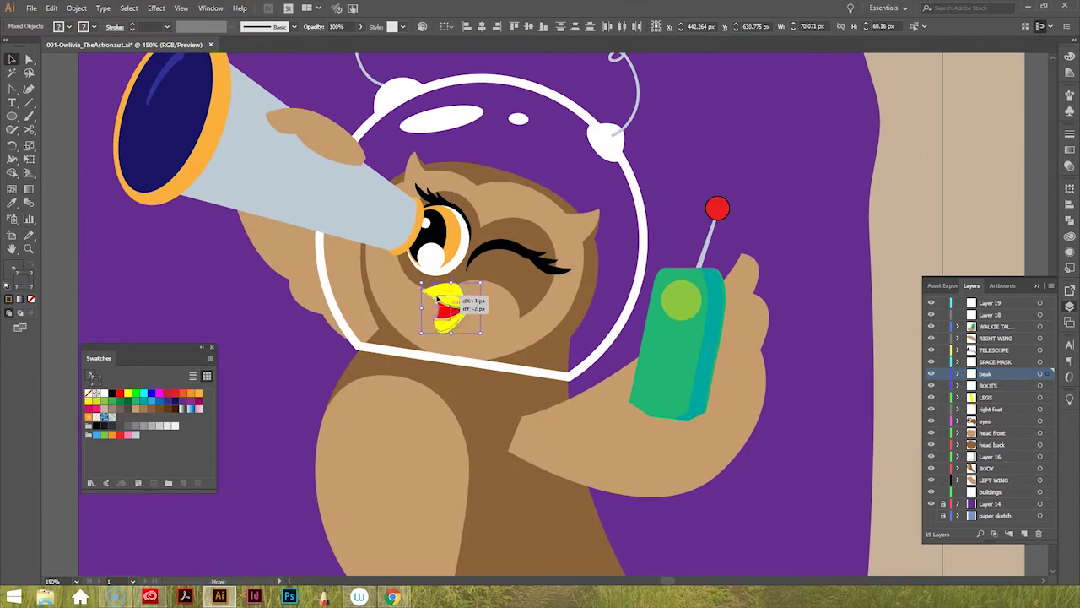
key("ctrl+0")
Stretch the right wing tip outward and pull the left wing's anchors downward
left_click_drag(703, 174, 265, 132)
scroll(521, 197, "up", 3)
left_click_drag(512, 197, 538, 201)
key("a")
mouse_move(525, 229)
left_mouse_down()
mouse_move(429, 285)
mouse_move(534, 321)
left_mouse_up()
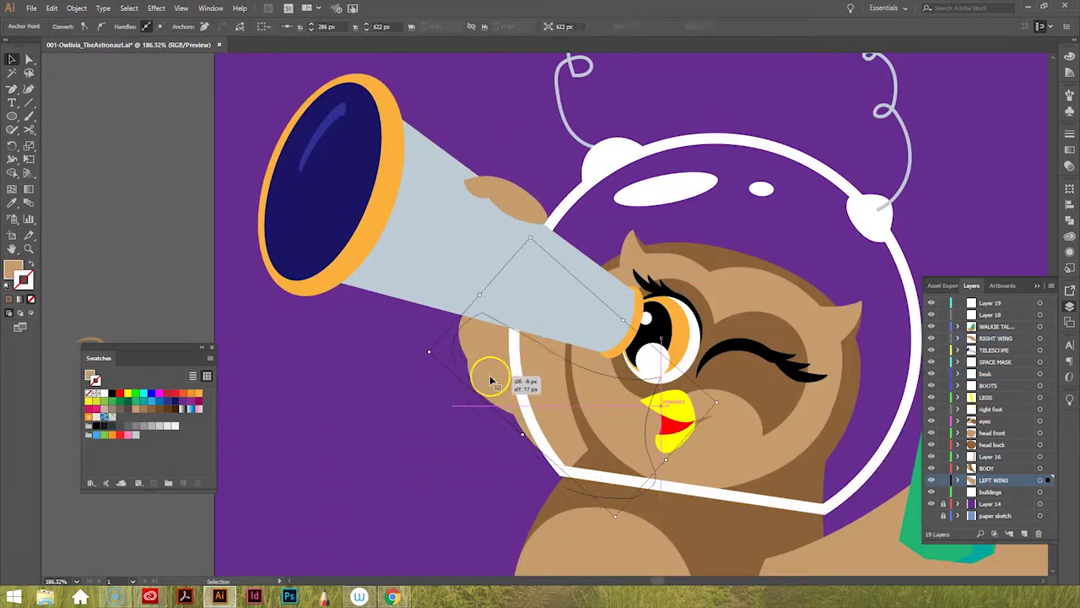
left_click_drag(470, 363, 484, 349)
key("v")
Rotate the left wing about 35 degrees and pull wing anchors left and down
mouse_move(610, 315)
left_mouse_down()
mouse_move(731, 449)
mouse_move(701, 473)
left_mouse_up()
key("a")
left_click_drag(544, 314, 468, 314)
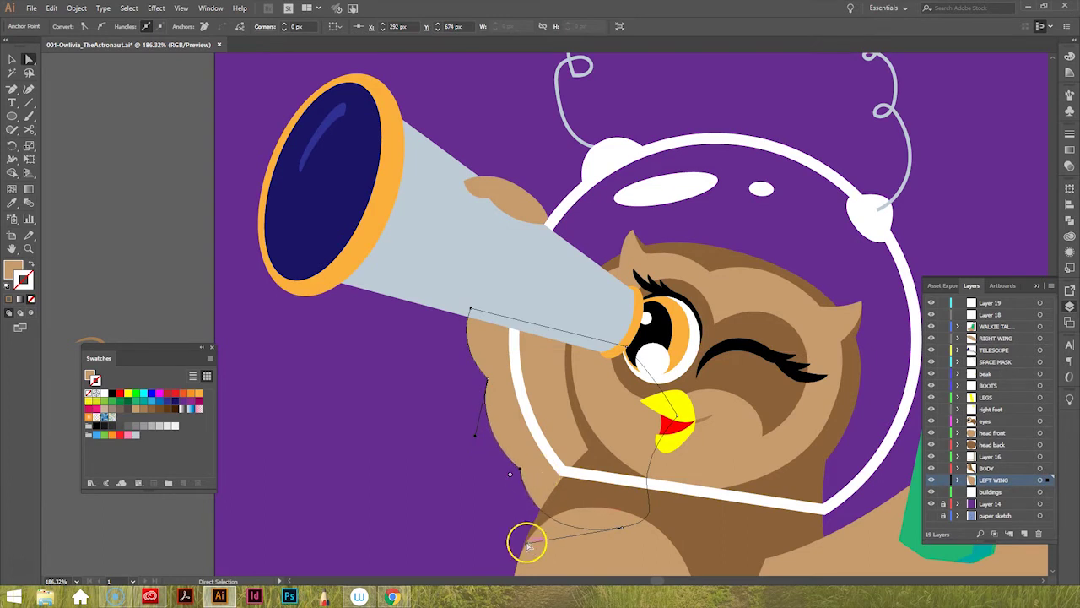
key("v")
scroll(188, 531, "down", 5)
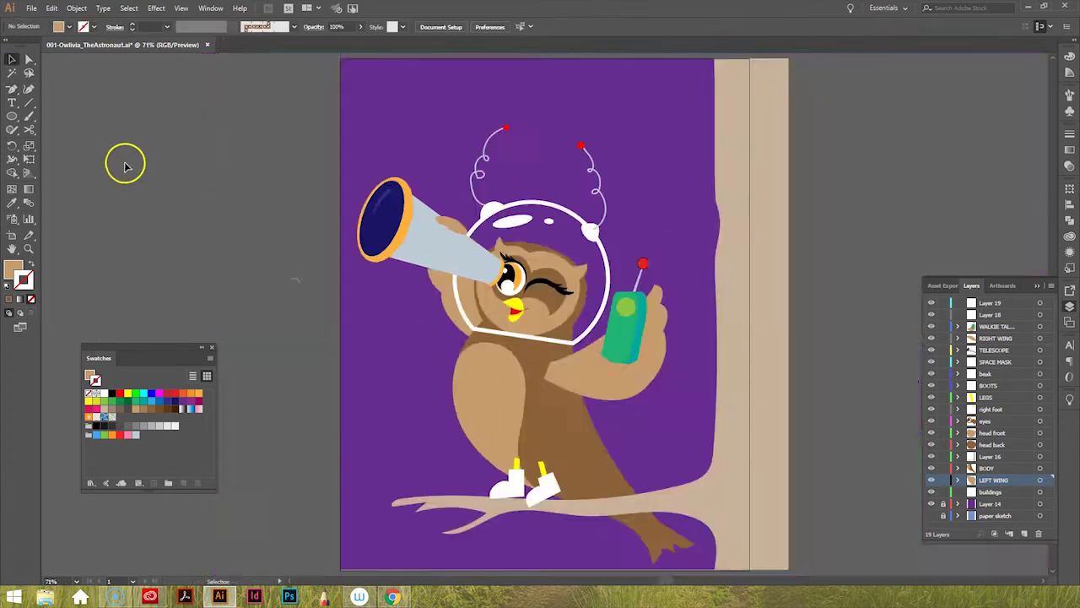
scroll(126, 162, "up", 5)
left_click(27, 61)
left_click_drag(513, 276, 489, 295)
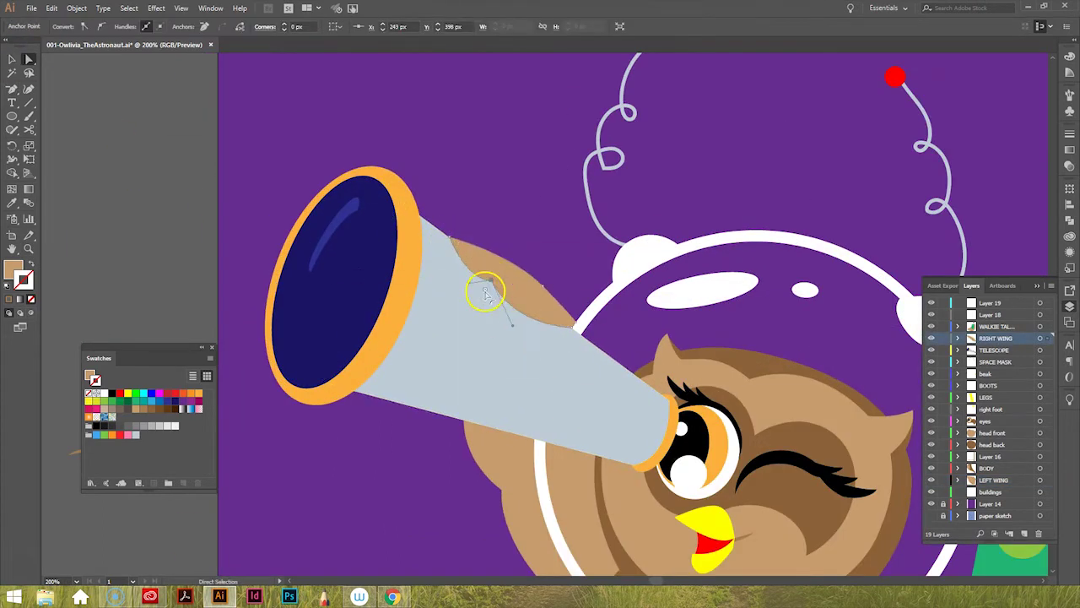
key("v")
key("ctrl+0")
Inspect the left wing and telescope paths, zooming in closely on the telescope
left_click(492, 361)
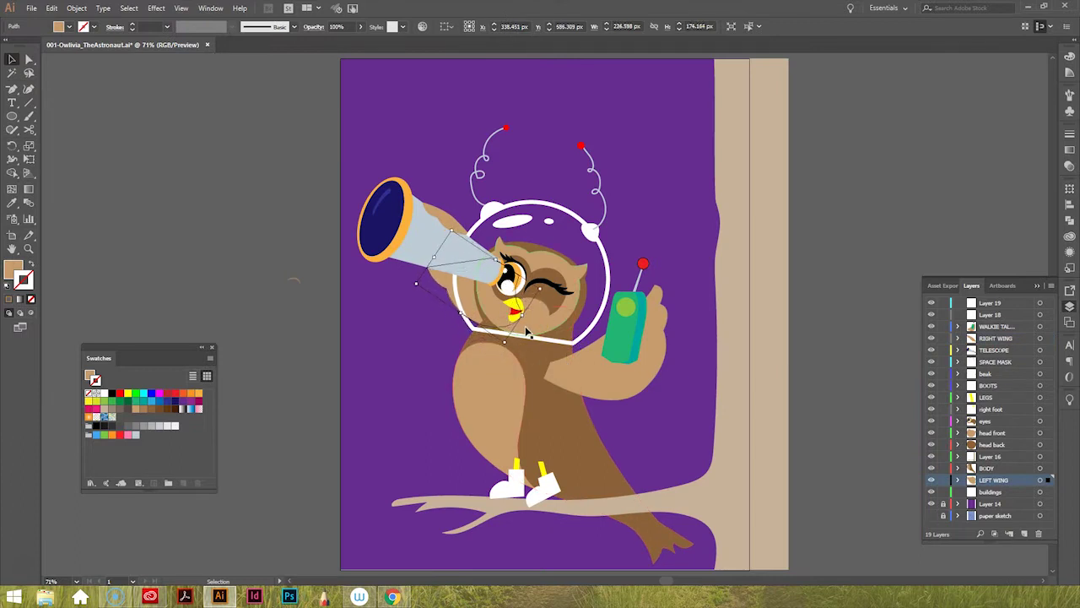
key("a")
left_click(445, 297)
key("v")
left_click(527, 314)
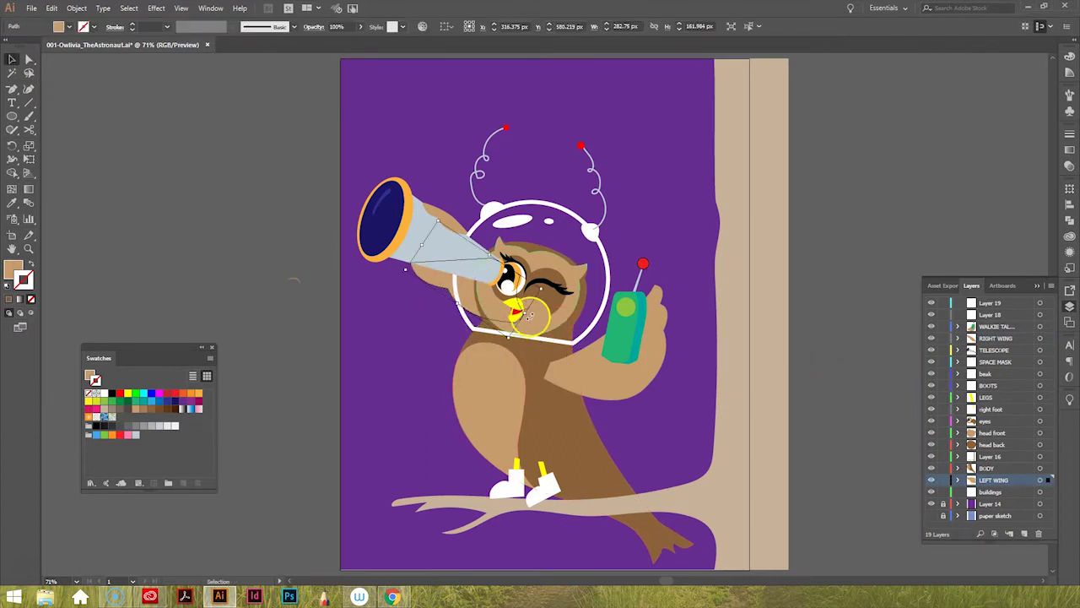
left_click_drag(456, 223, 460, 228)
left_click(663, 415)
left_click(393, 222)
left_click(12, 60)
Draw a rounded-rectangle collar strip across the owl's neck and resize it
key("ctrl+0")
left_click(11, 115)
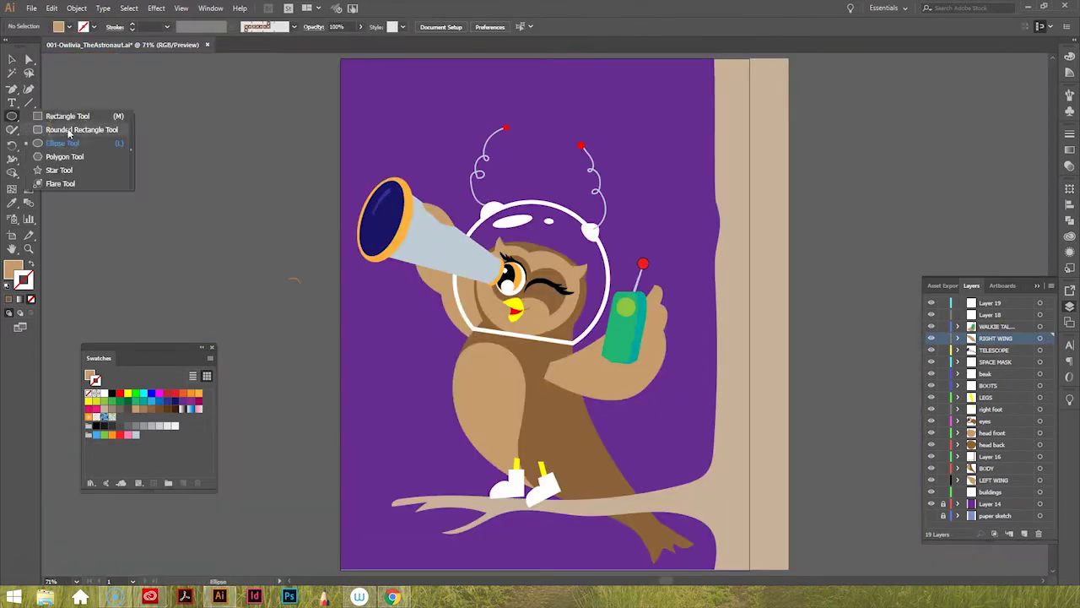
left_click(59, 115)
left_click_drag(111, 248, 278, 258)
left_click_drag(194, 253, 519, 339)
key("a")
scroll(500, 353, "up", 3)
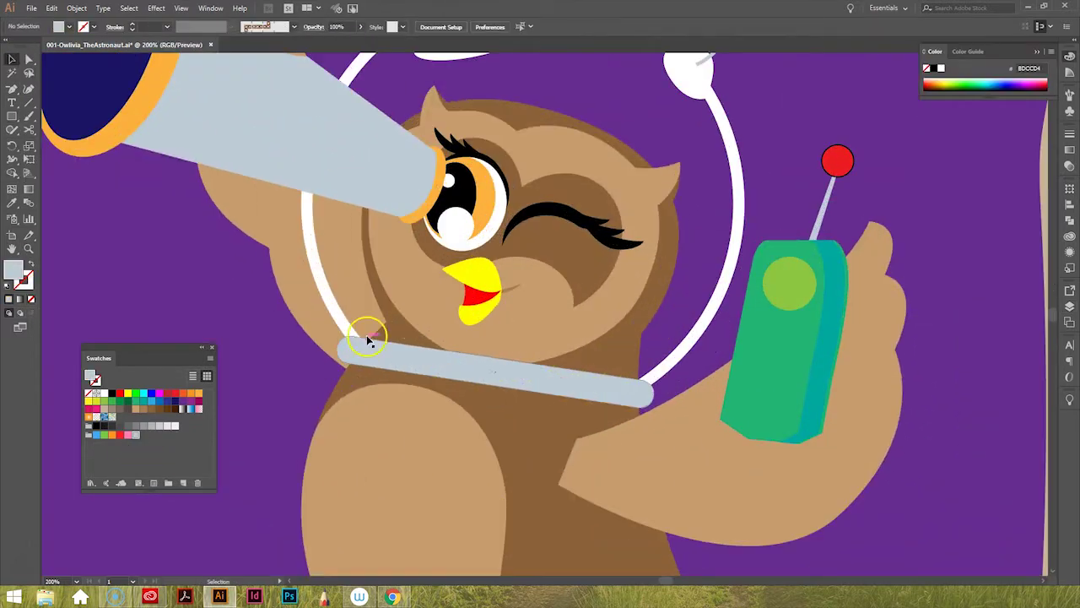
scroll(659, 396, "down", 3)
scroll(518, 337, "up", 4)
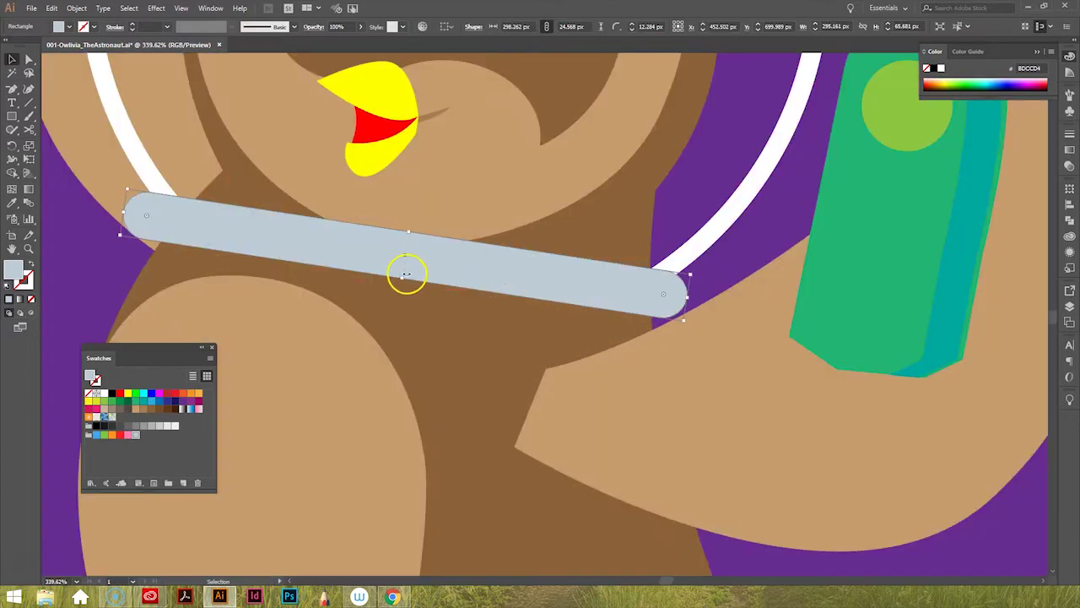
Position the grey collar strip under the helmet and add a small polygon beside it
left_click(12, 61)
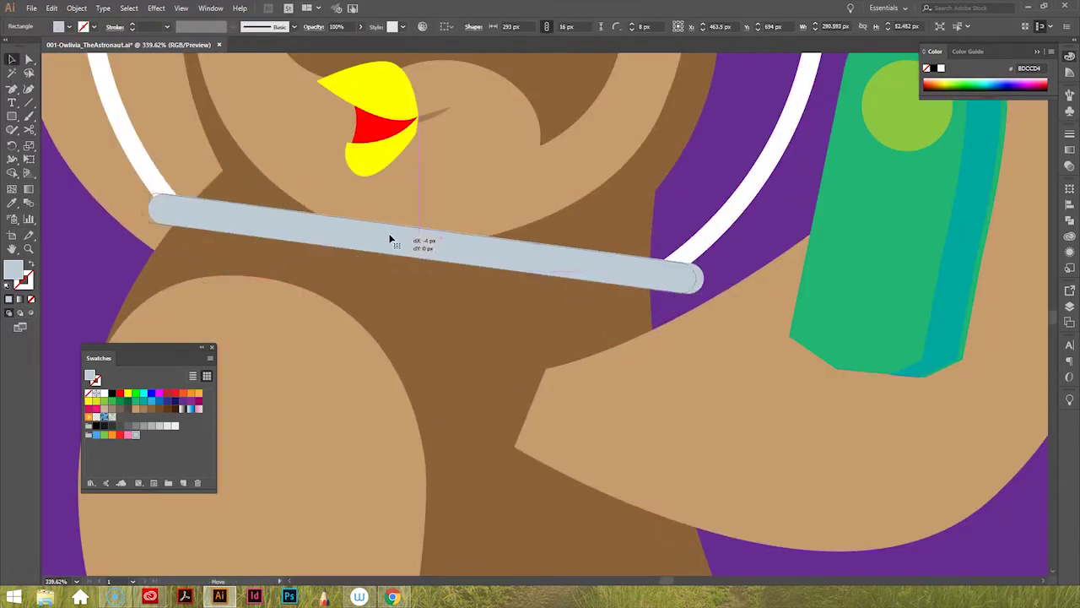
scroll(391, 236, "down", 3)
left_click(308, 447)
left_click(631, 489)
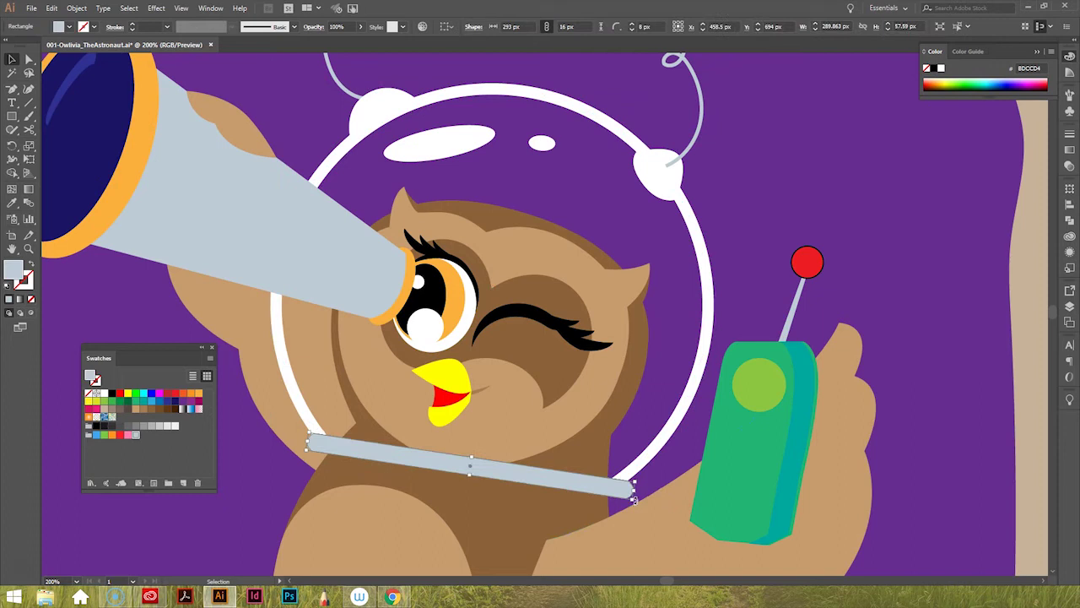
left_click(12, 59)
left_click_drag(634, 236, 661, 219)
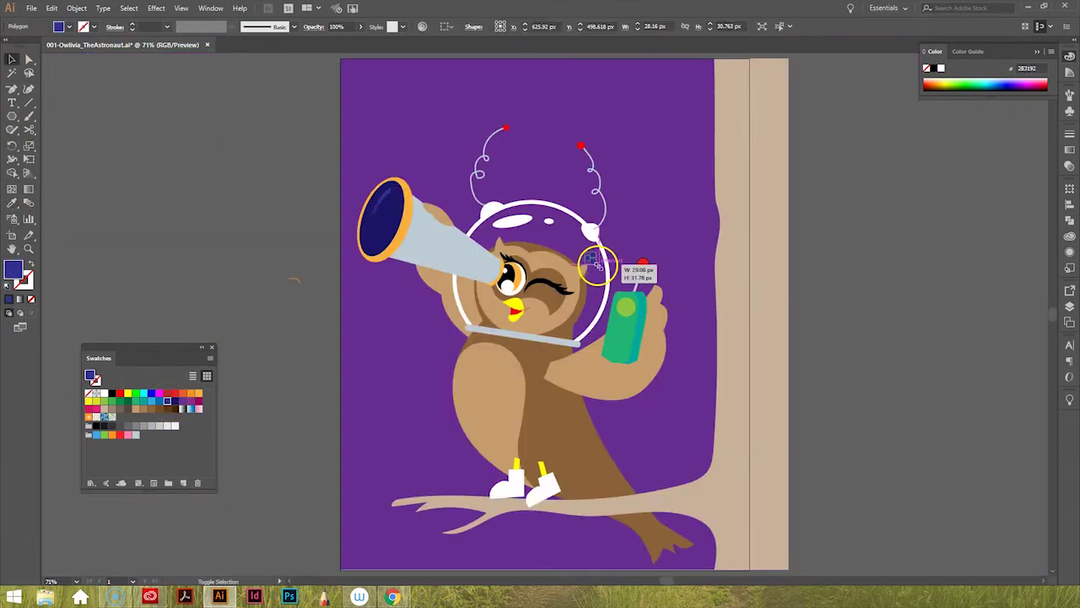
left_click(540, 483)
Reposition the boot on the branch and reshape its curved toe
left_click(1069, 305)
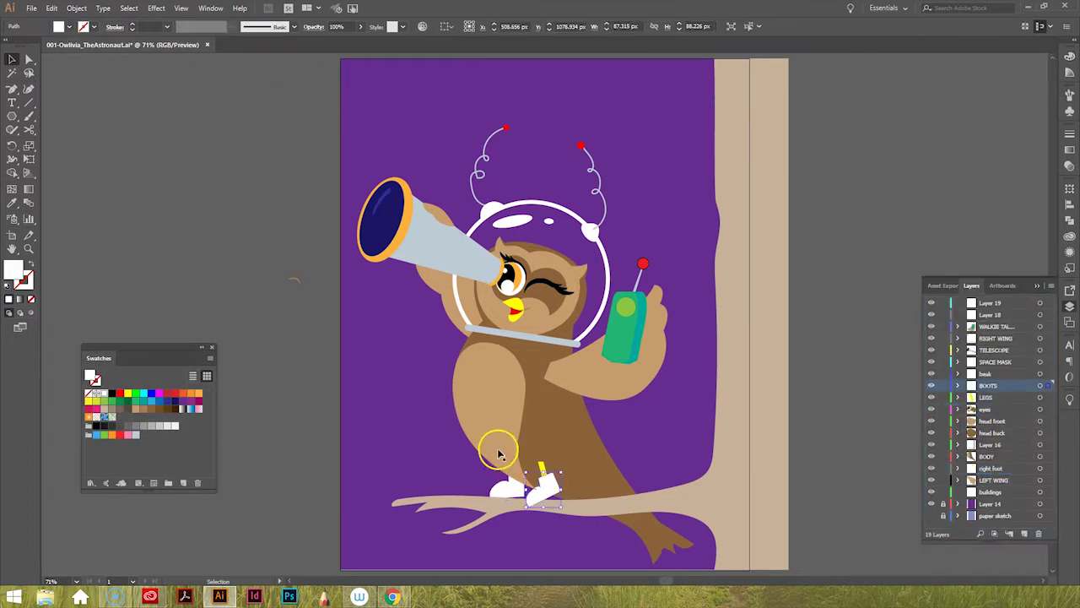
left_click_drag(544, 501, 517, 489)
left_click(783, 405)
left_click(675, 549)
left_click(263, 230)
left_click(328, 428)
mouse_move(563, 272)
left_mouse_down()
mouse_move(451, 308)
mouse_move(495, 242)
mouse_move(560, 277)
left_mouse_up()
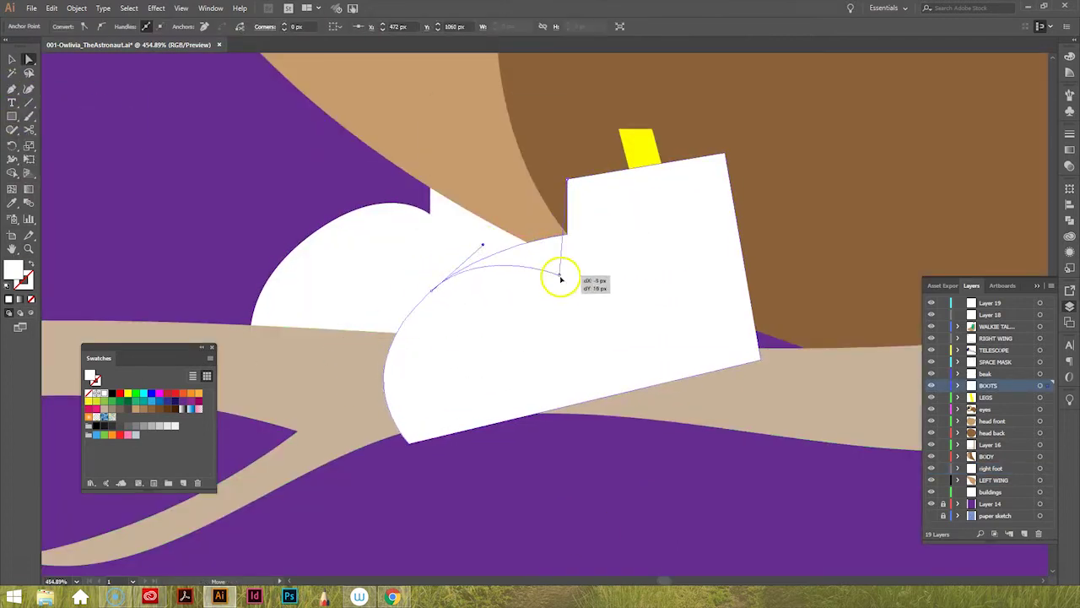
left_click_drag(724, 153, 759, 362)
Round the boot's left curve, raise its top-right corner, and fit the sole underneath with an 8 px corner
key("v")
key("a")
left_click_drag(381, 175, 384, 289)
left_click_drag(566, 270, 566, 244)
left_click(14, 61)
left_click_drag(428, 344, 460, 400)
key("plus")
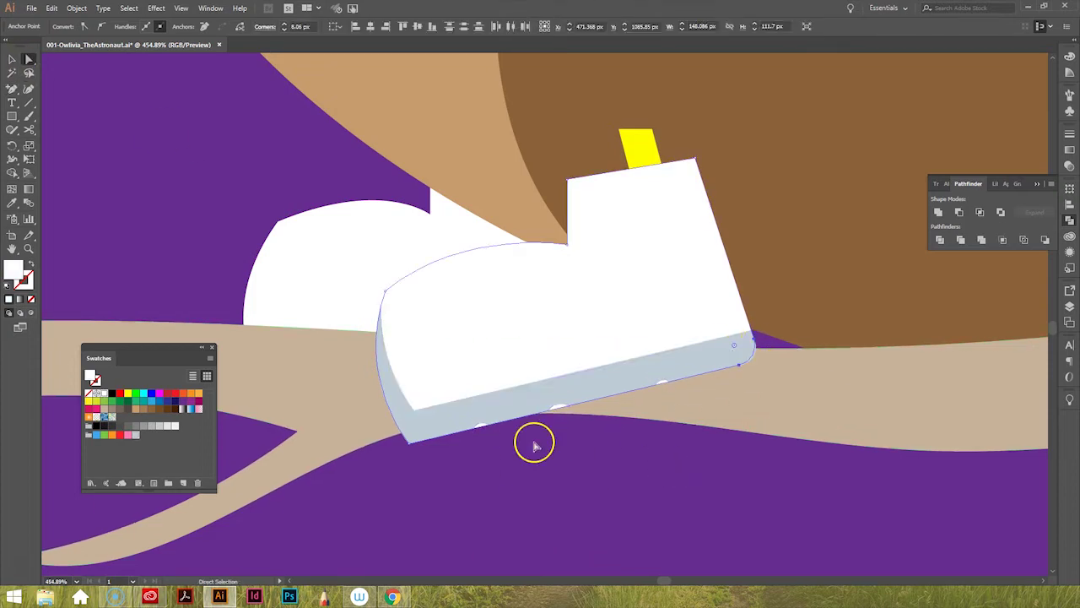
left_click(414, 436)
Unite the two white boot shapes and bring the grey sole to the front
key("v")
left_click(641, 220, "shift")
left_click(939, 240)
left_click(451, 435)
key("ctrl+shift+bracketright")
left_click(611, 515)
Draw small grey strap rectangles on the boot and paste a copy onto the shoe
mouse_move(426, 264)
left_mouse_down()
mouse_move(470, 313)
mouse_move(506, 272)
left_mouse_up()
left_click(654, 498)
key("ctrl+v")
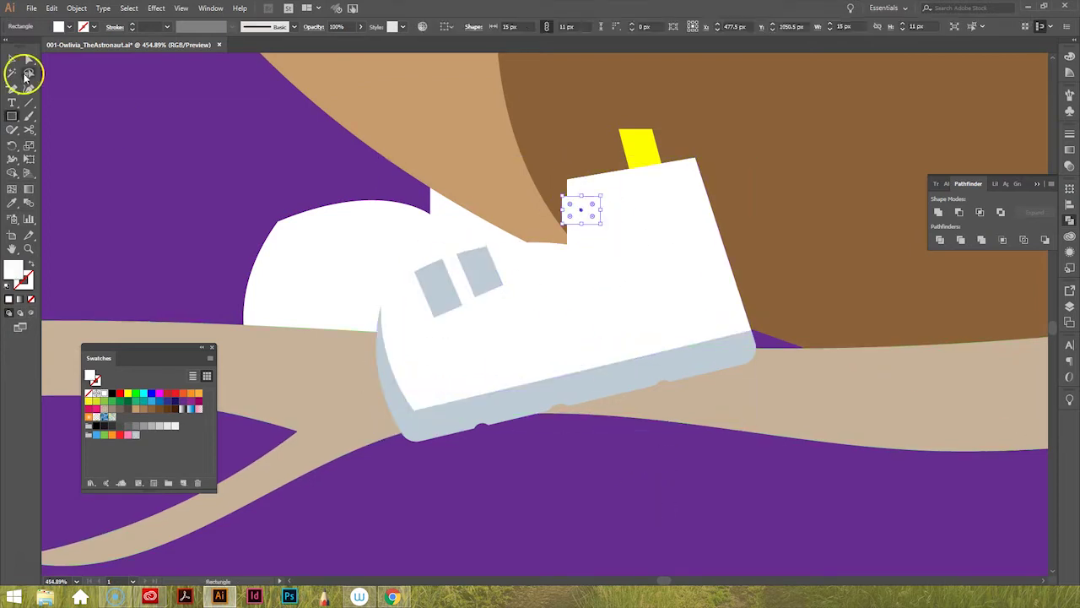
key("ctrl+0")
key("ctrl+plus")
key("ctrl+plus")
key("ctrl+plus")
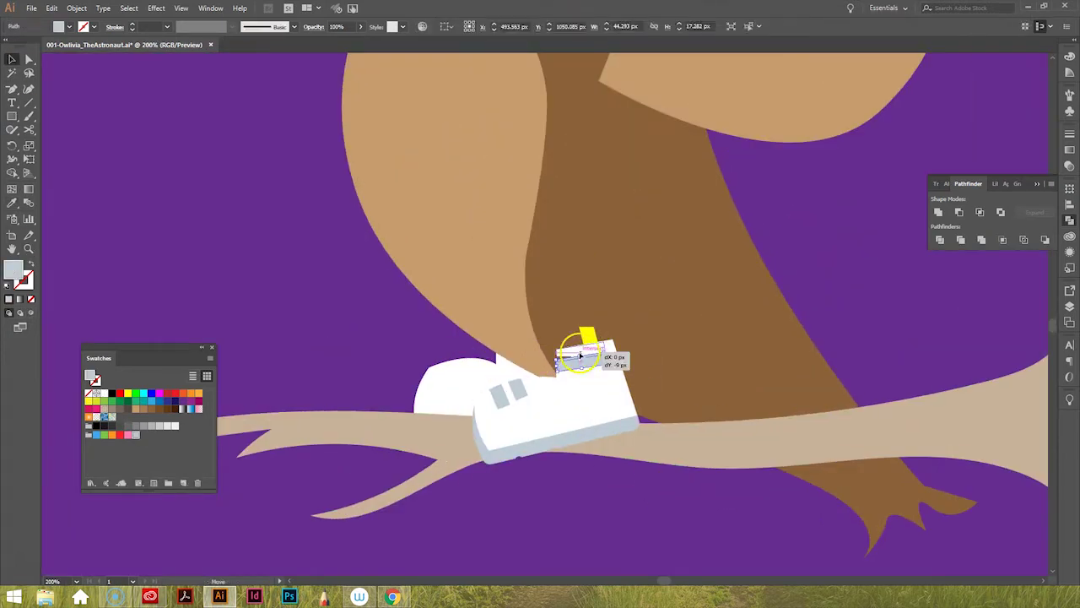
key("ctrl+plus")
key("ctrl+plus")
key("ctrl+plus")
Divide the overlapping shoe shapes in Pathfinder and change their stacking order with Object > Arrange
left_click(12, 59)
left_click(540, 397, "shift")
left_click(941, 240)
key("ctrl+0")
key("ctrl+plus")
key("ctrl+plus")
key("ctrl+plus")
left_click(76, 8)
mouse_move(102, 34)
left_click(249, 33)
Inspect the boot's top collar path and its upper anchor points up close
left_click(576, 244)
left_click(616, 209)
key("ctrl+0")
key("ctrl+plus")
key("ctrl+plus")
key("ctrl+plus")
left_click(540, 261)
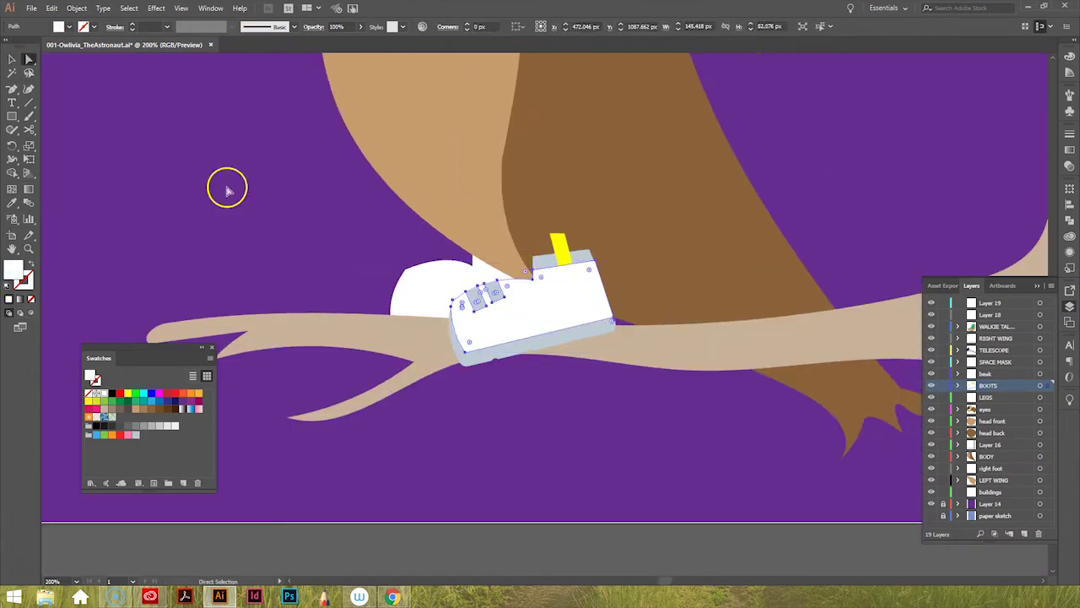
left_click_drag(11, 88, 66, 101)
key("a")
key("ctrl+plus")
key("ctrl+plus")
left_click(410, 257)
left_click(463, 333)
left_click(432, 256)
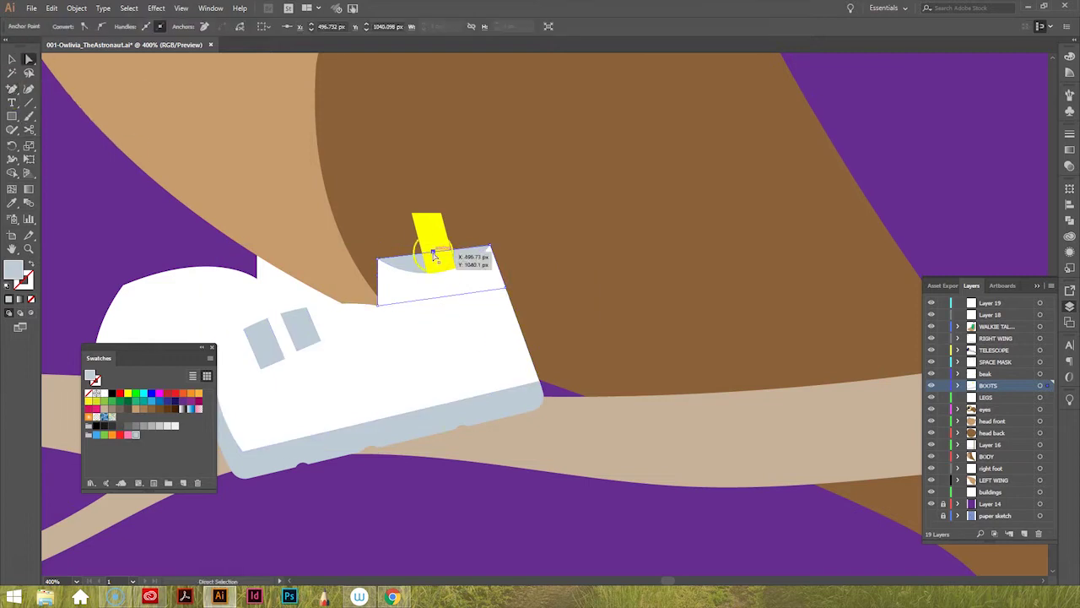
Copy the grey straps onto the other boot, then move the left boot and send it to a lower layer
scroll(628, 256, "left", 5)
left_click_drag(405, 318, 446, 344)
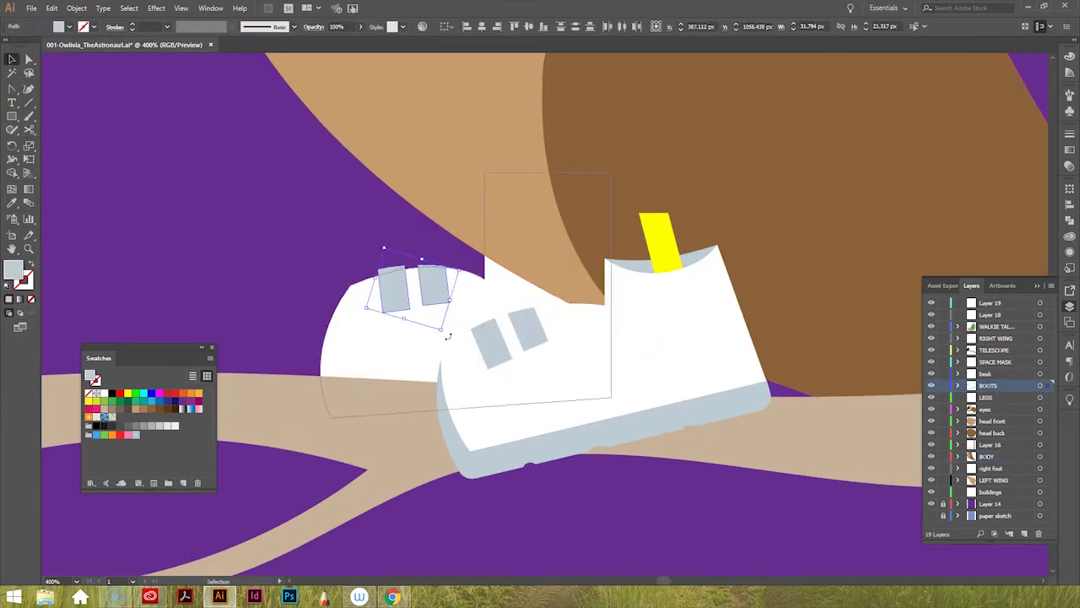
left_click(366, 326)
left_click(1063, 309)
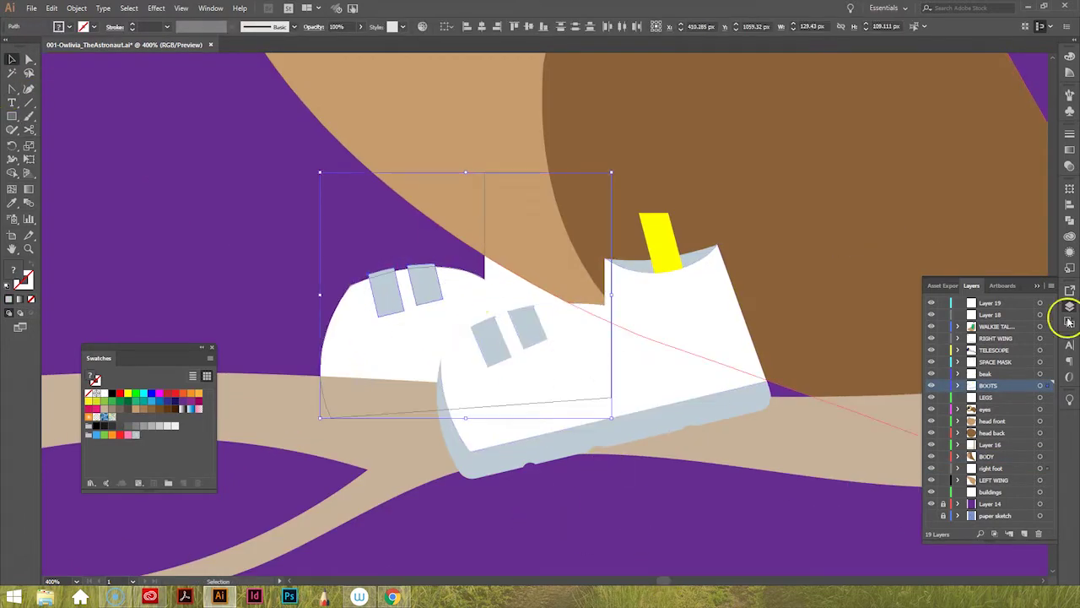
left_click(453, 356)
left_click_drag(454, 355, 394, 512)
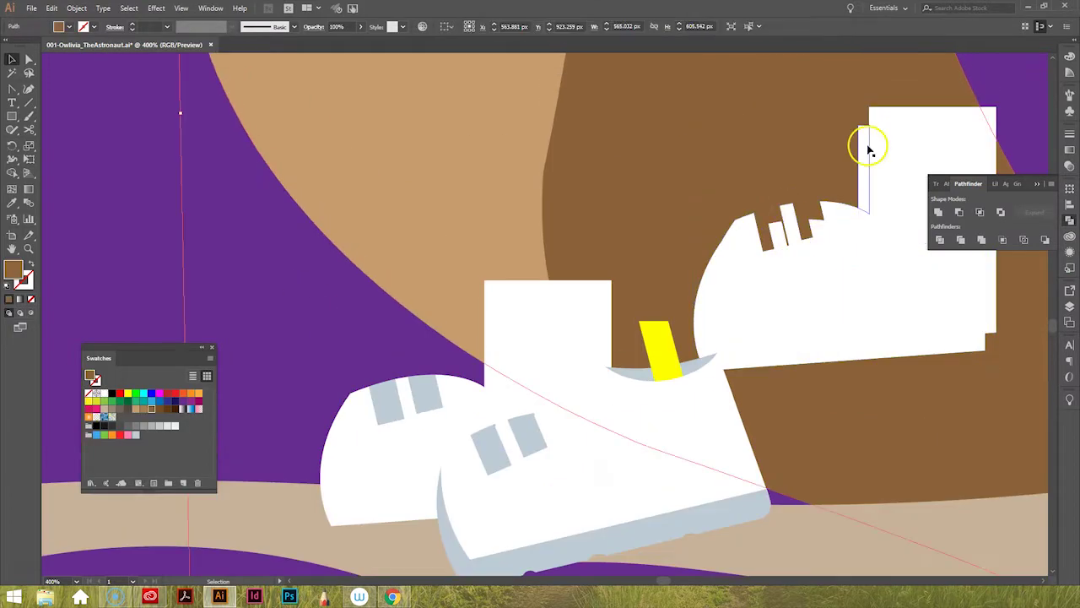
left_click(1070, 307)
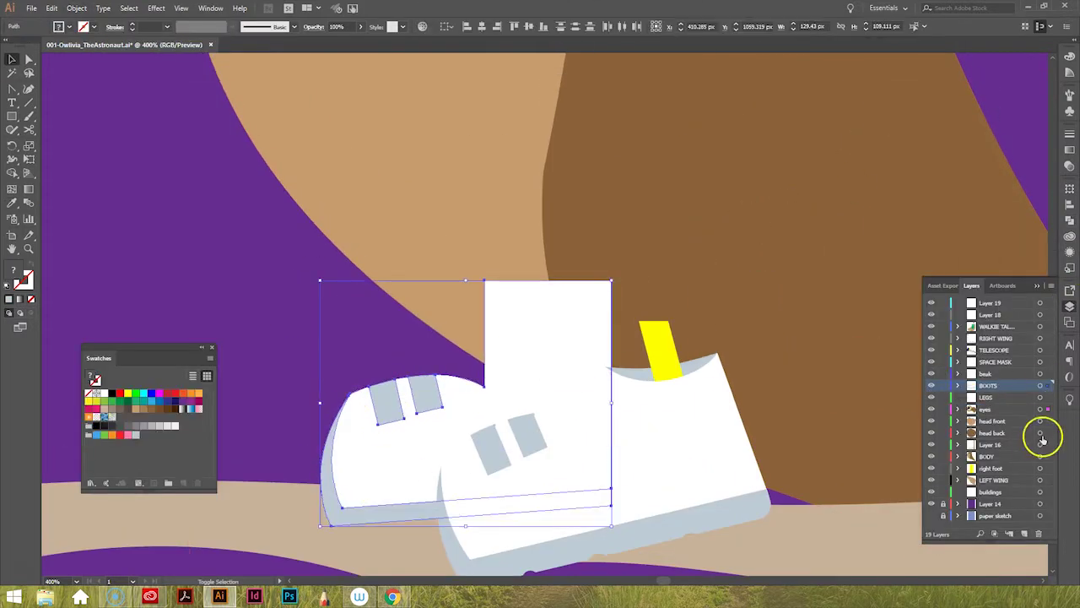
left_click_drag(1047, 444, 1015, 488)
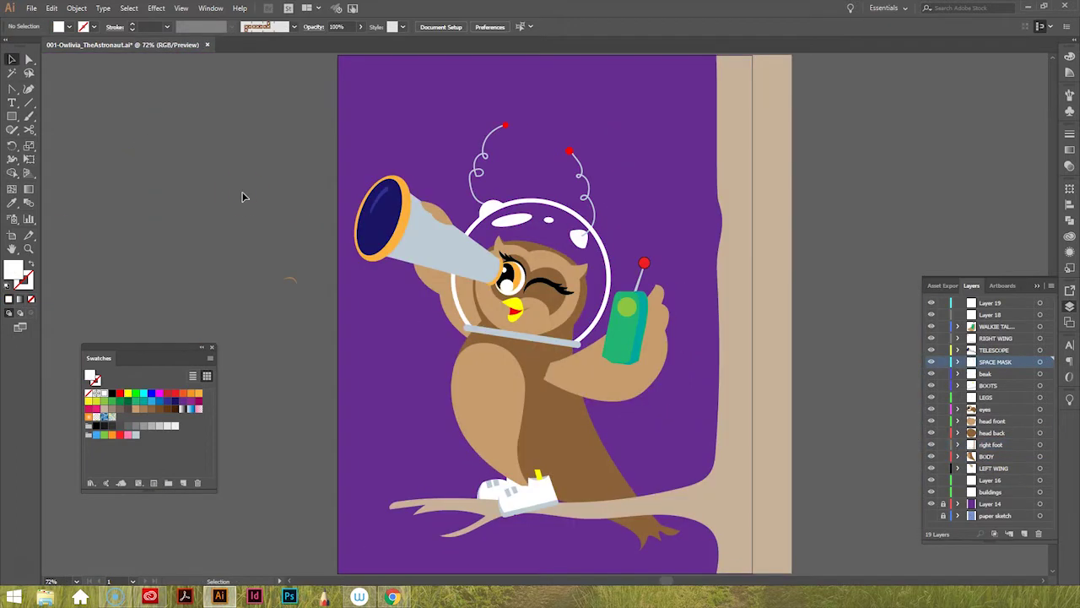
Shift the antenna slightly right, move the tree trunk left, and select the branch-tip anchors
left_click(850, 226)
mouse_move(590, 243)
left_mouse_down()
mouse_move(604, 251)
mouse_move(614, 229)
left_mouse_up()
key("ctrl+0")
left_click_drag(720, 252, 683, 254)
key("a")
left_click_drag(329, 470, 472, 550)
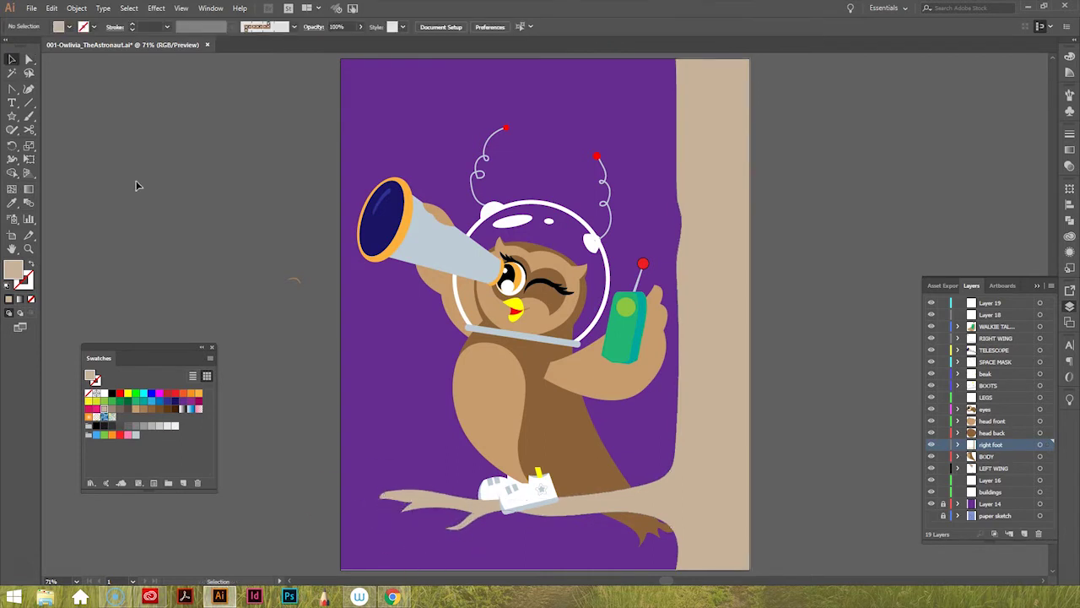
Tilt the WALKIE TALKIE layer's walkie-talkie and hand toward the tree
left_click(28, 59)
left_click(656, 535)
key("p")
key("v")
left_click(106, 101)
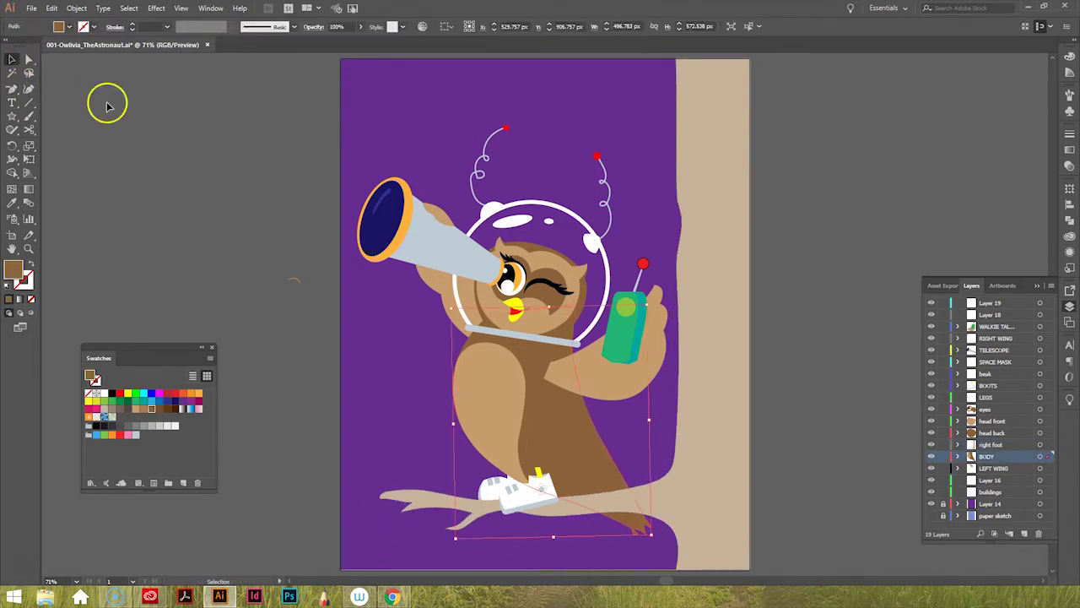
left_click(1040, 326)
mouse_move(593, 391)
left_mouse_down()
mouse_move(609, 409)
mouse_move(620, 397)
left_mouse_up()
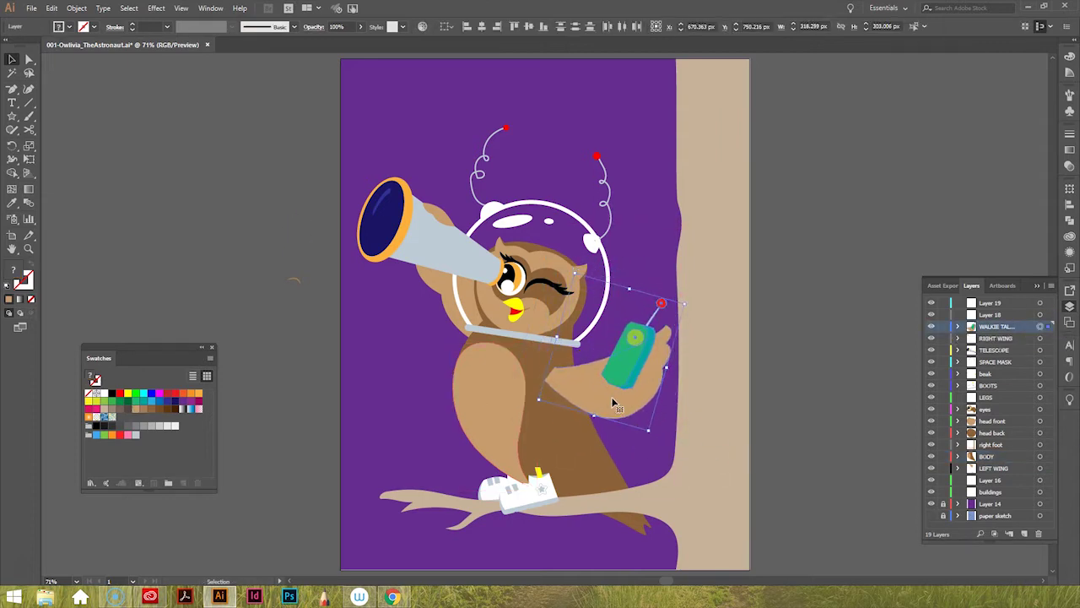
Reshape the left wing near the collar and nudge the wing piece by the telescope left
left_click(1039, 467)
left_click(29, 59)
left_click_drag(378, 330, 443, 268)
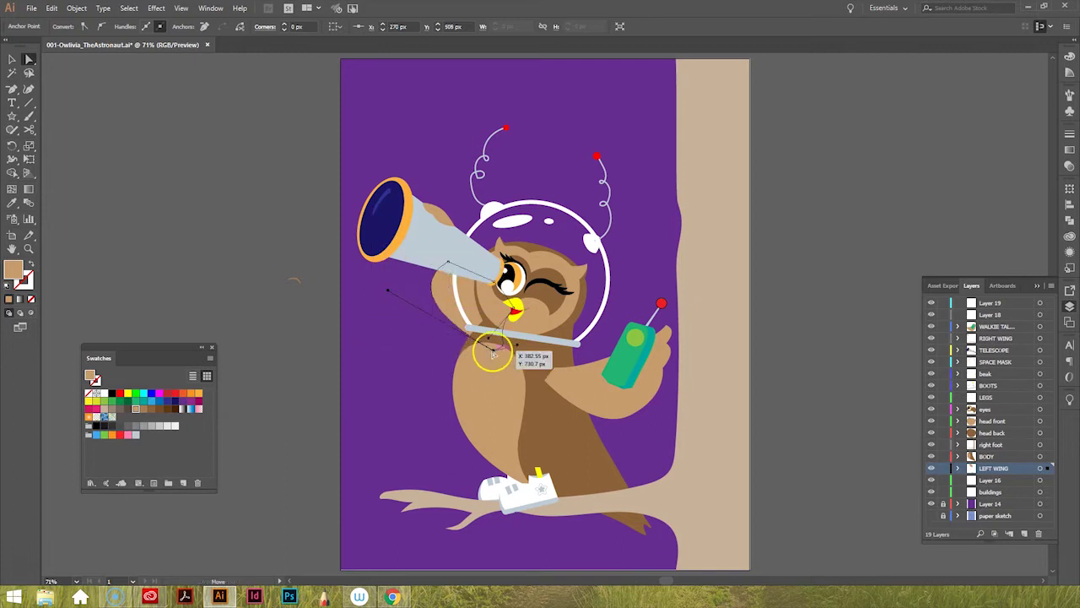
key("v")
left_click(421, 275)
scroll(364, 231, "up", 5)
left_click_drag(568, 186, 558, 186)
scroll(208, 211, "down", 5)
scroll(506, 257, "up", 5)
Select the eyelash group and reposition the small mouth arc
left_click(506, 262)
left_click(280, 351)
scroll(280, 351, "down", 5)
scroll(506, 270, "up", 5)
left_click(502, 266)
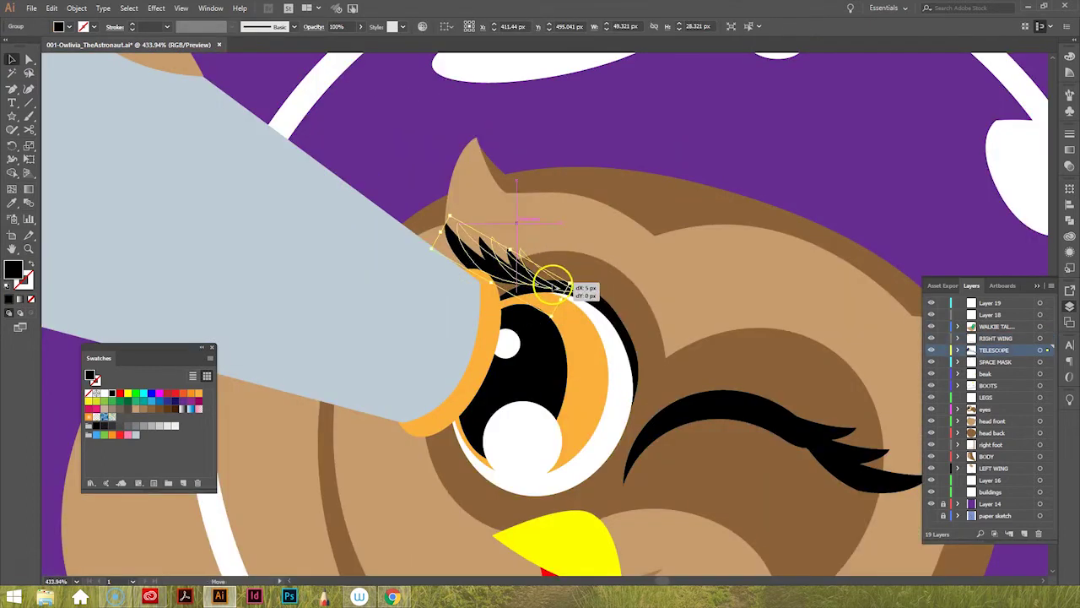
scroll(687, 359, "down", 5)
scroll(540, 349, "up", 4)
left_click_drag(508, 330, 483, 276)
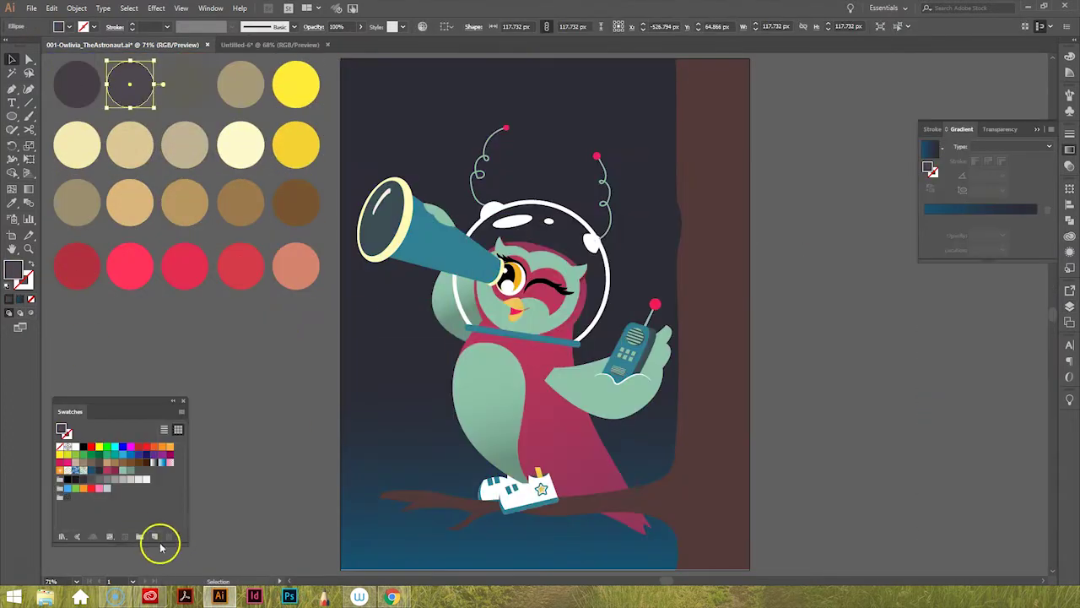
Save the colour sample circles as a swatch group and make the sky's bottom gradient stop teal
left_click(77, 266)
left_click(139, 536)
left_click(380, 354)
left_click(925, 219)
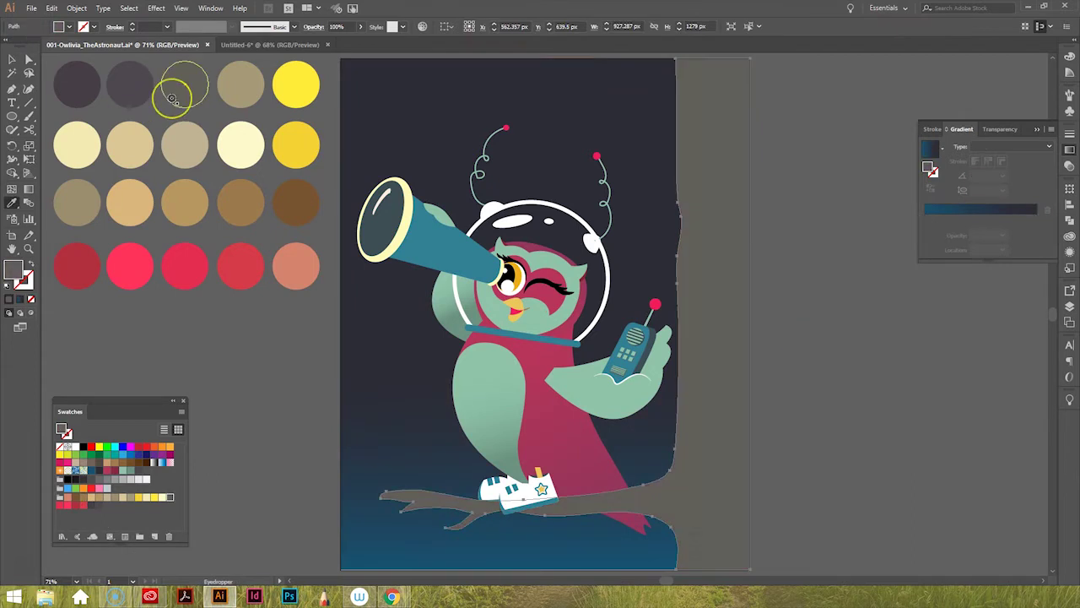
left_click(120, 140)
Recolour the owl's wings light tan and fill the eyes light yellow
left_click(201, 196)
left_click(441, 210, "ctrl")
left_click(138, 144)
left_click(194, 188)
left_click(95, 144)
left_click(128, 7)
left_click(84, 169)
Recolour the telescope pink and the antennae dark grey
left_click(439, 245, "ctrl")
left_click(129, 266)
left_click(507, 168, "ctrl")
left_click(130, 84)
left_click(258, 345)
Try a cream fill on the antenna from the layer list, then undo it
left_click(1069, 306)
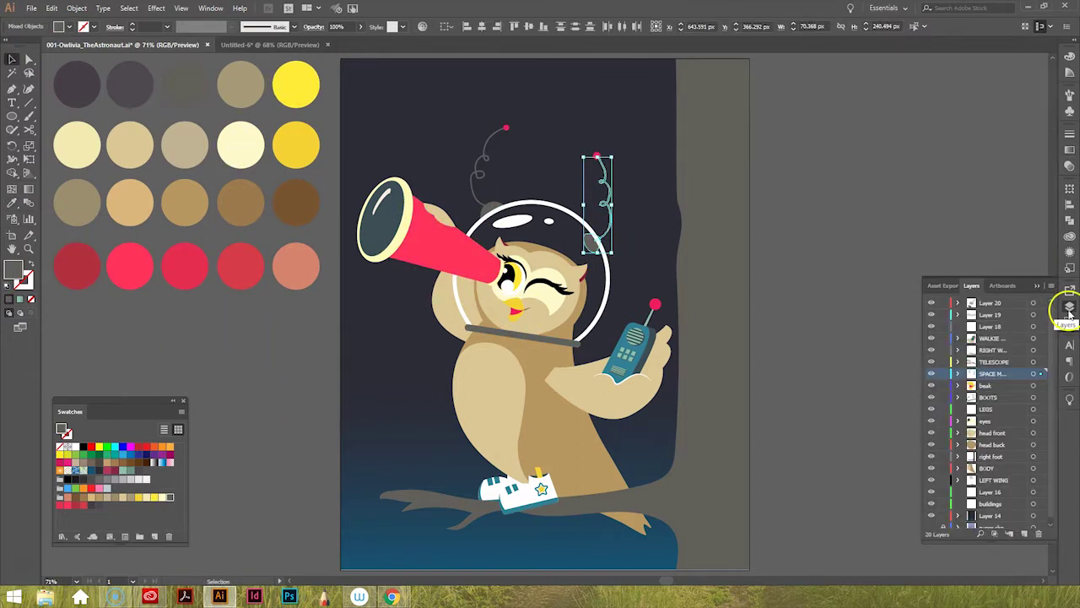
left_click(594, 154)
left_click(709, 270)
left_click(108, 489)
left_click(12, 59)
key("ctrl+z")
key("ctrl+z")
Recolour the telescope rim teal and the walkie-talkie light mint
left_click(792, 252)
left_click(193, 367)
left_click(386, 245)
left_click(631, 328)
left_click(685, 433)
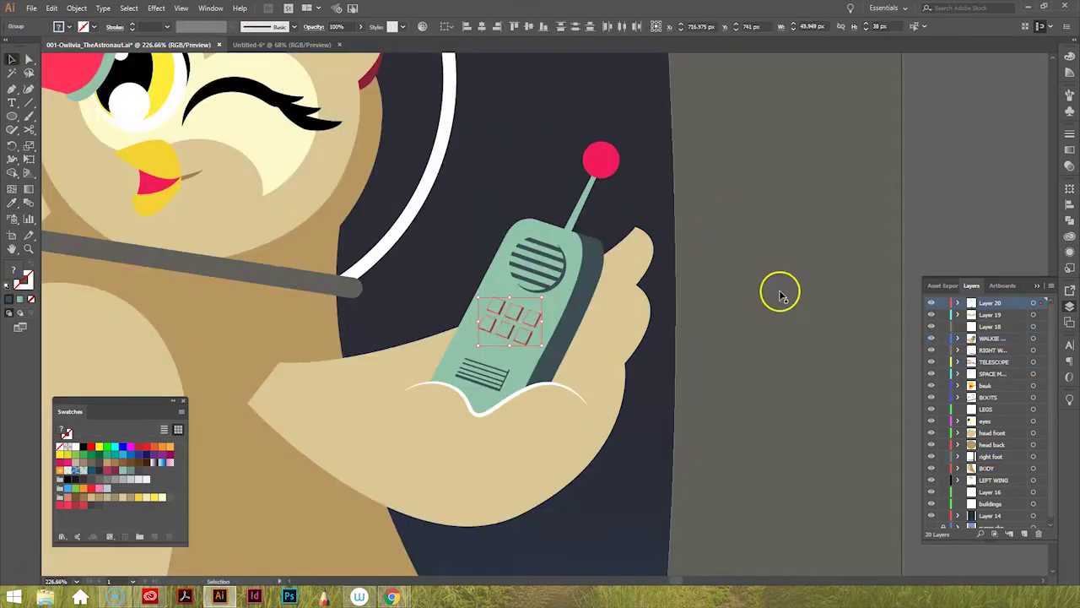
Zoom in on the walkie-talkie keypad and review matching colour suggestions
key("shift+F3")
key("v")
left_click(532, 312)
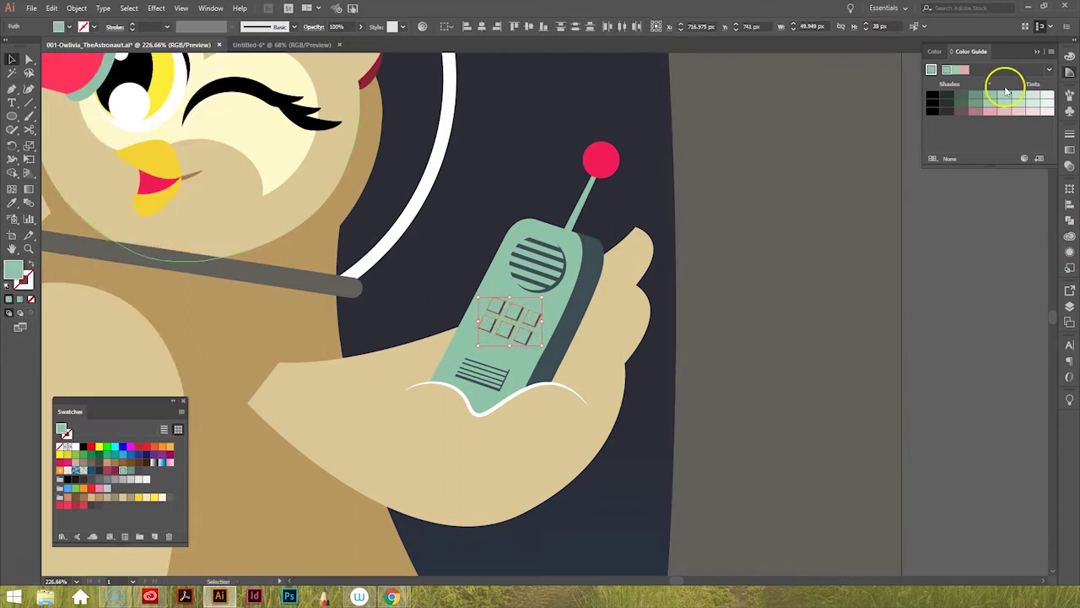
scroll(456, 363, "up", 5)
key("i")
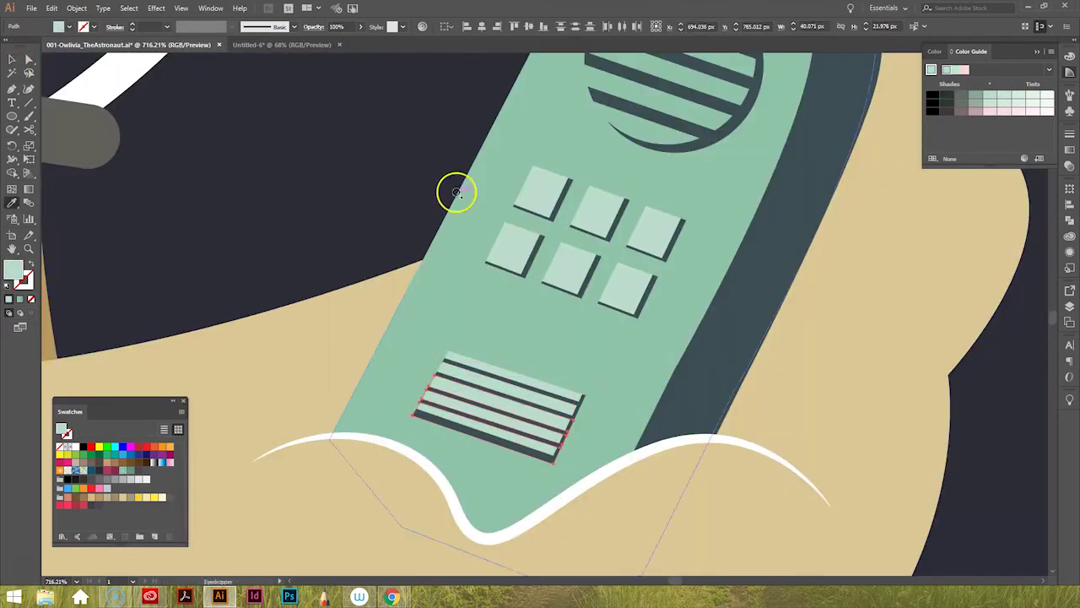
scroll(548, 289, "up", 2)
Fit the whole artboard in view, deselect everything, and select the background rectangle
key("ctrl+0")
left_click(129, 8)
left_click(156, 48)
left_click(295, 202)
Set the background gradient's lower colour stop to dark
key("v")
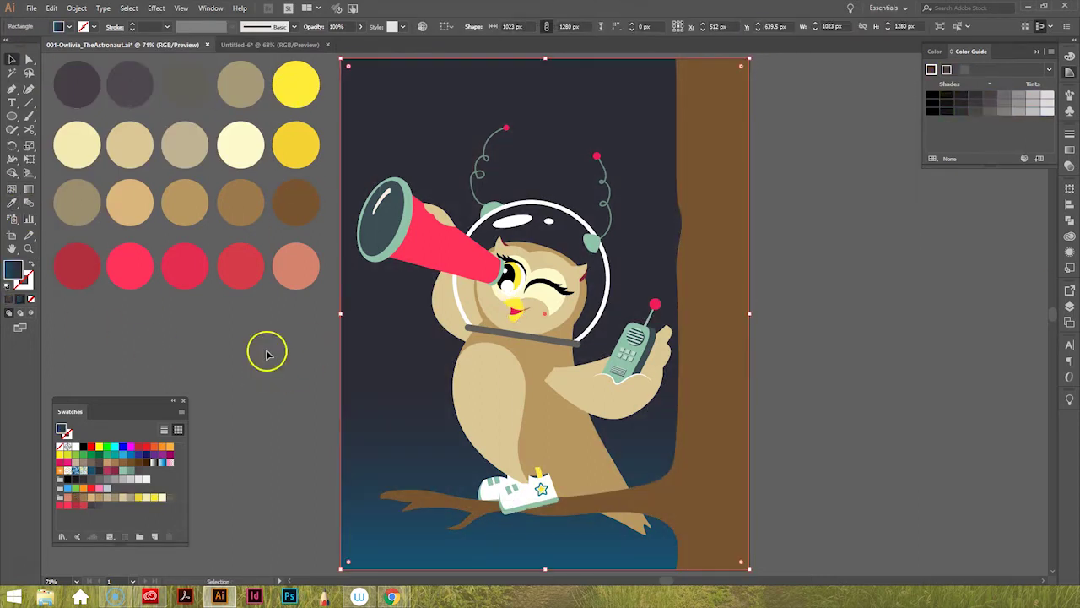
left_click(1069, 149)
double_click(1036, 219)
left_click(976, 270)
left_click(275, 335)
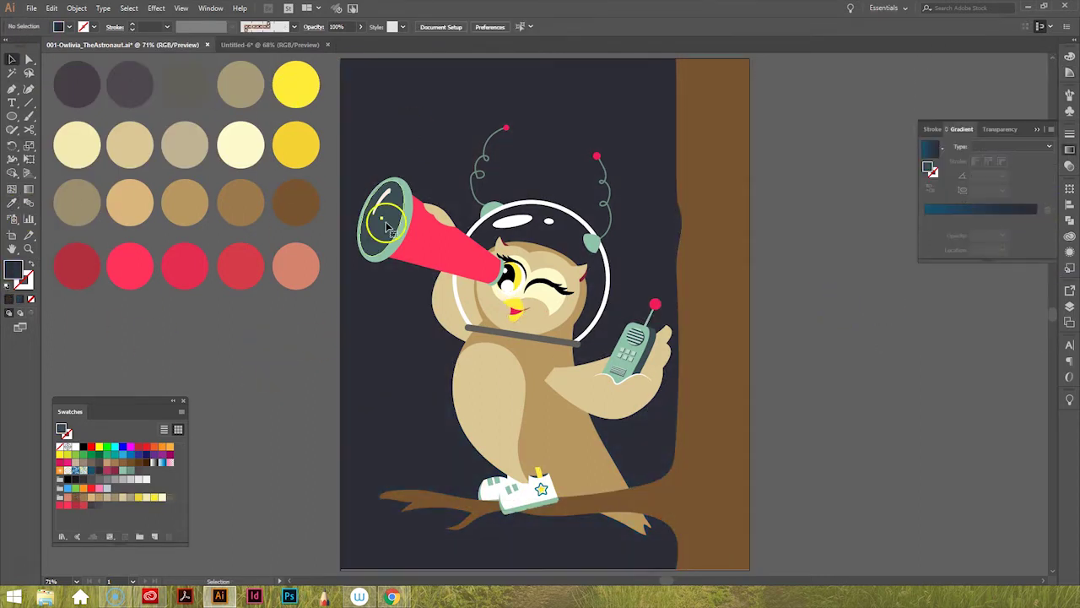
Make the telescope lens gradient all green
left_click(384, 219)
left_click(945, 209)
left_click(926, 219)
left_click_drag(926, 220, 1037, 218)
key("g")
Give the owl's body a brown gradient, the tree dark grey-purple, and the belly a cream gradient
left_click(540, 396)
left_click(1035, 221)
left_click(19, 203)
left_click(851, 409)
left_click(489, 396)
left_click(140, 498)
left_click(822, 410)
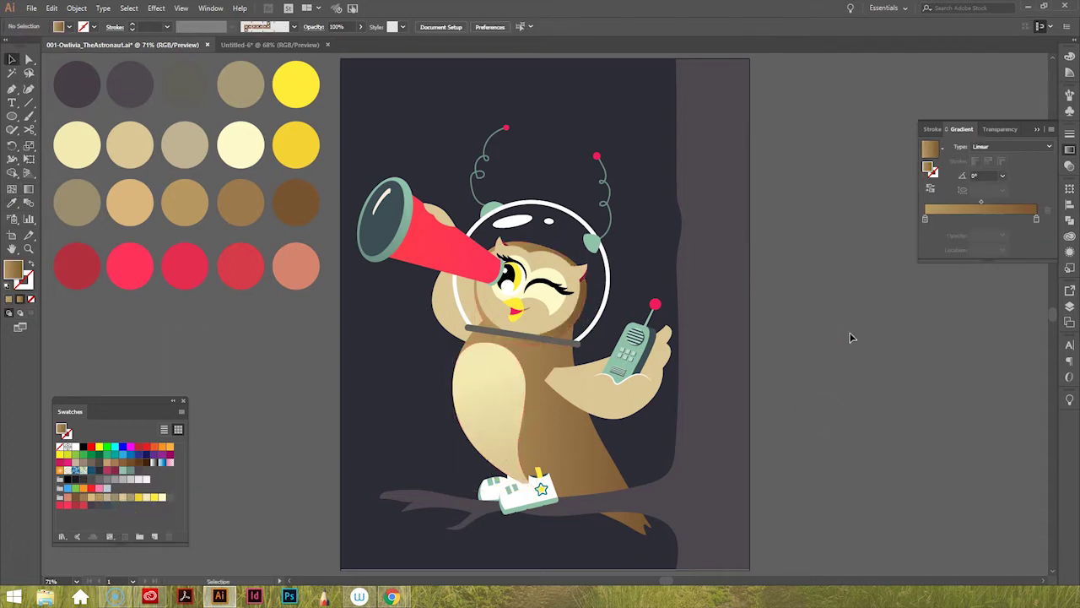
Replace the body gradient with flat khaki-tan and swap fill and stroke colours
left_click(506, 396)
left_click(12, 203)
left_click(77, 202)
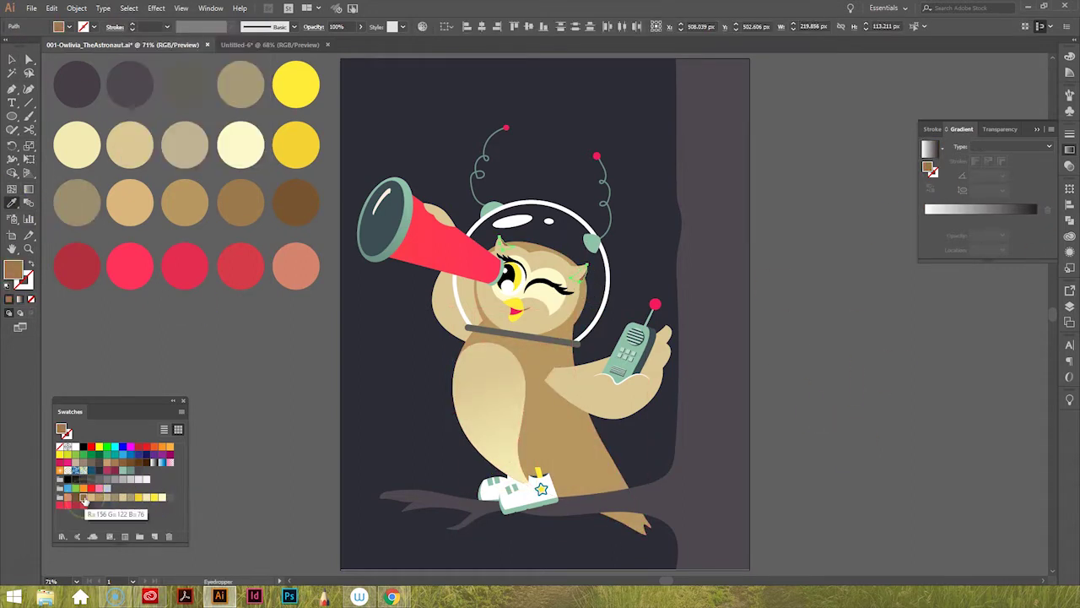
key("shift+x")
left_click(237, 386)
left_click(294, 422)
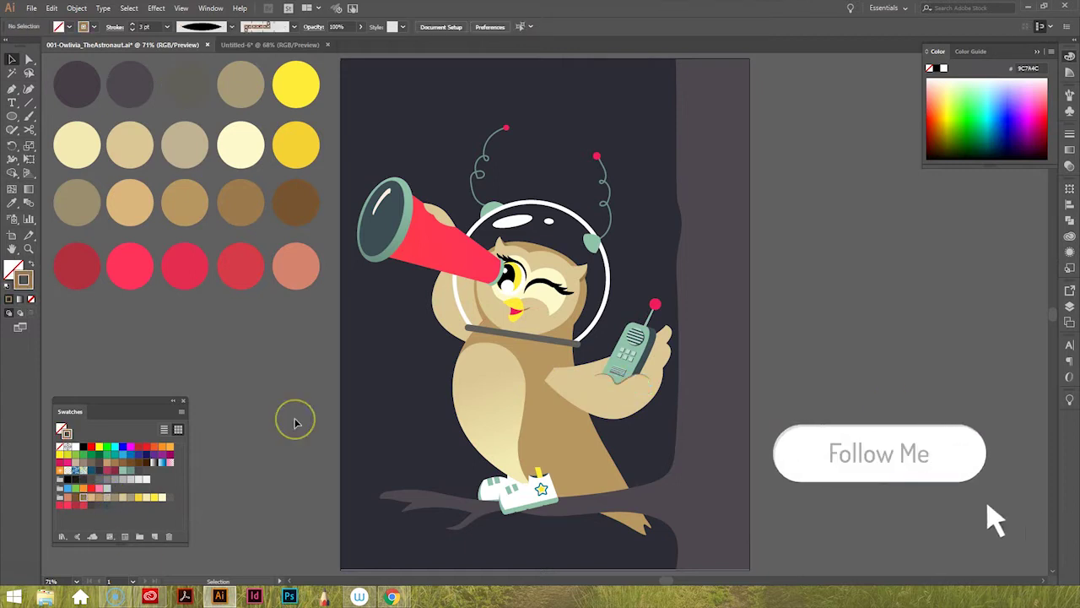
Set the brush stroke to 3 pt and reshape the owl's arm by moving an anchor
left_click(29, 115)
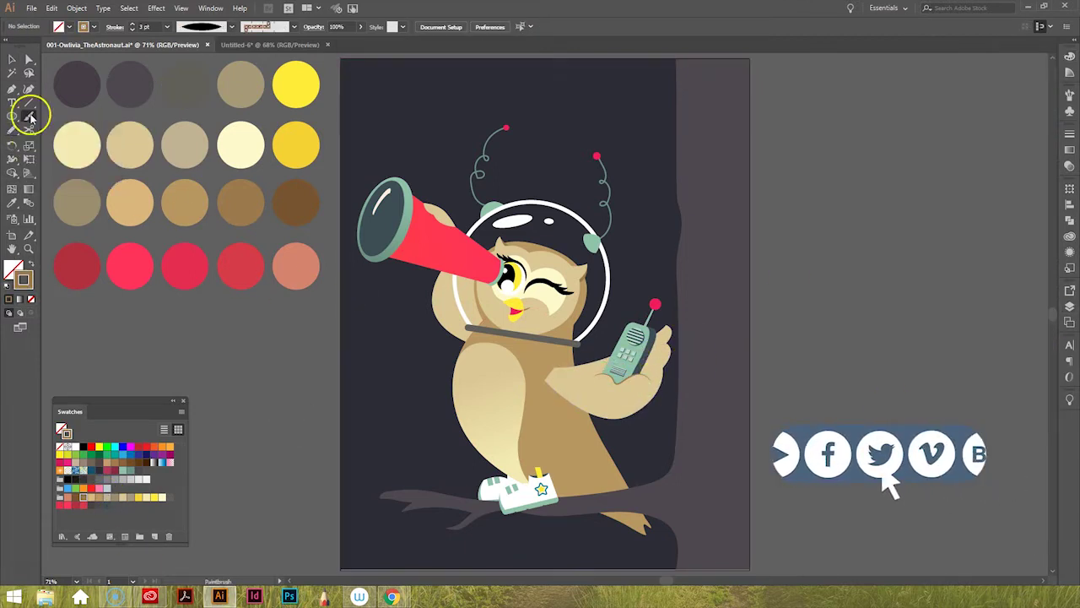
key("bracketright")
key("bracketright")
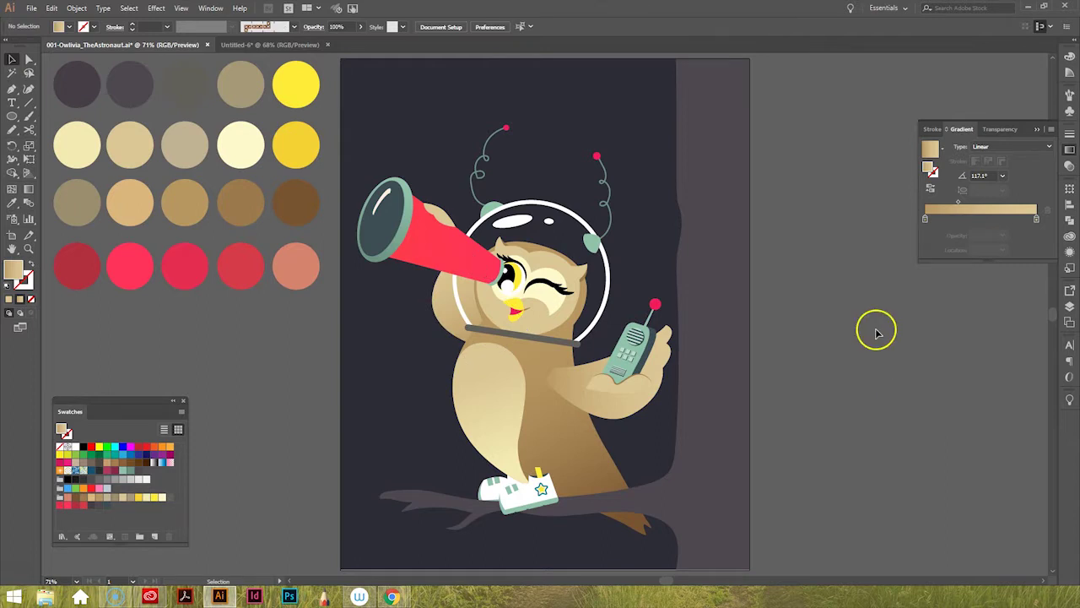
key("a")
left_click_drag(556, 392, 555, 384)
key("v")
left_click(884, 434)
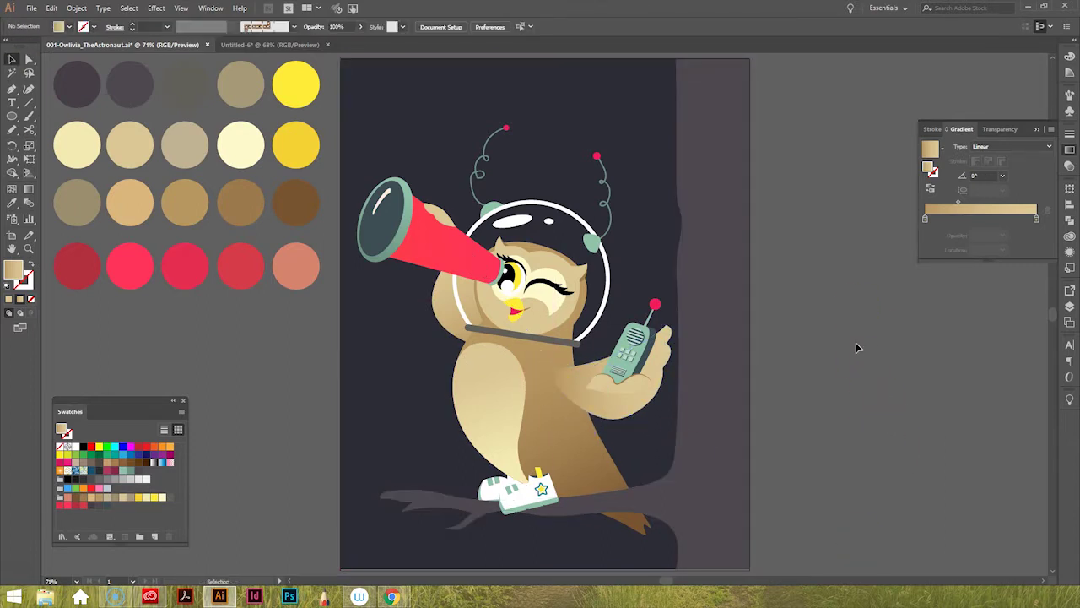
Select the small path beside the beak and show the colour mixer
left_click(520, 309)
left_click(11, 203)
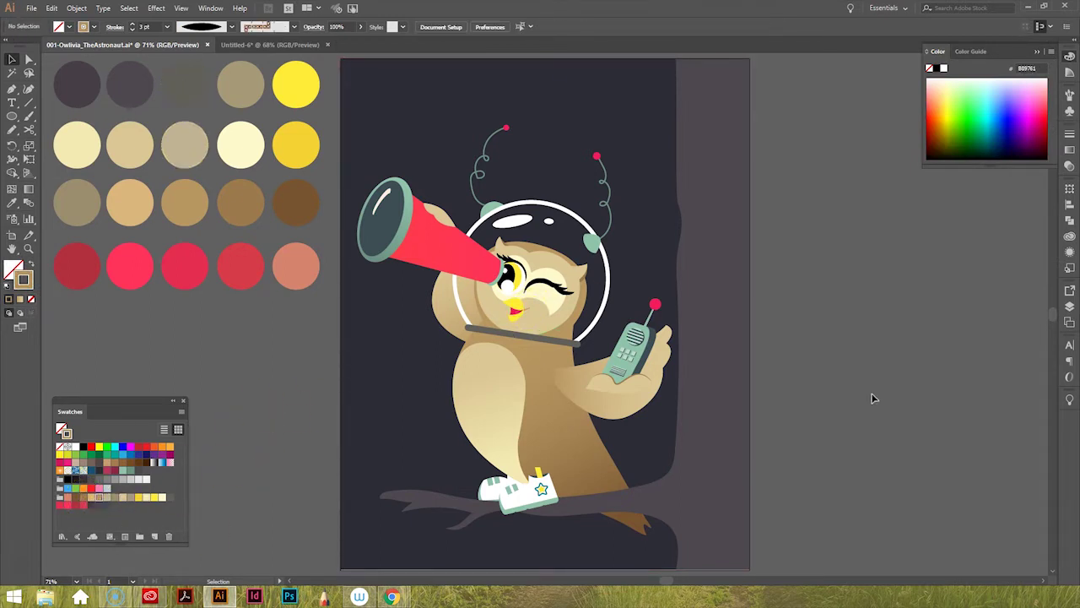
scroll(650, 325, "up", 10)
Delete the walkie-talkie body's top corner anchor and dismiss the warning
left_click(675, 309)
scroll(673, 301, "up", 5)
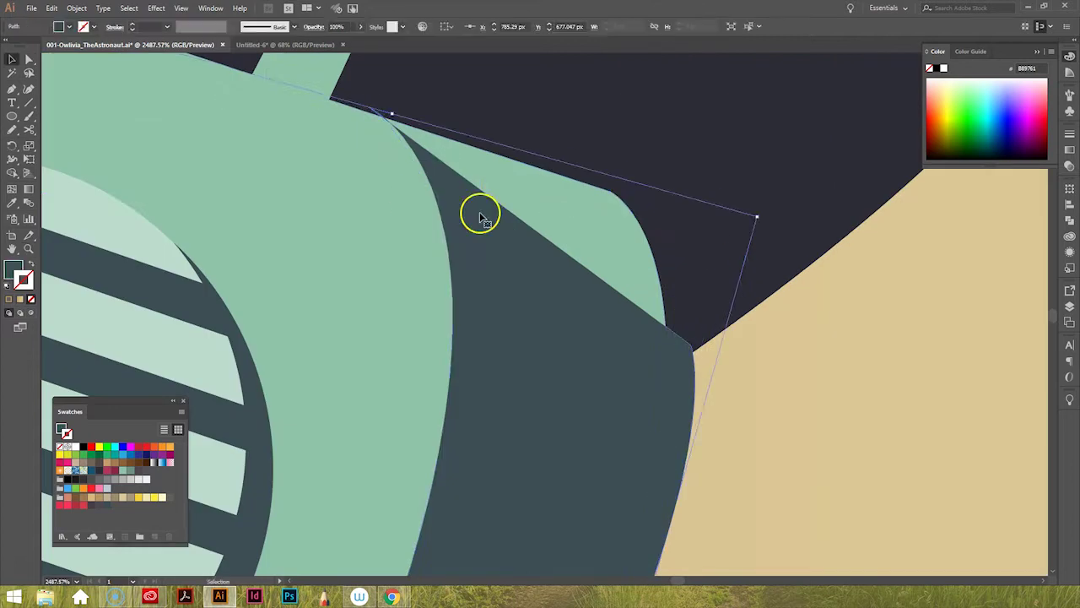
left_click(405, 121)
left_click(629, 308)
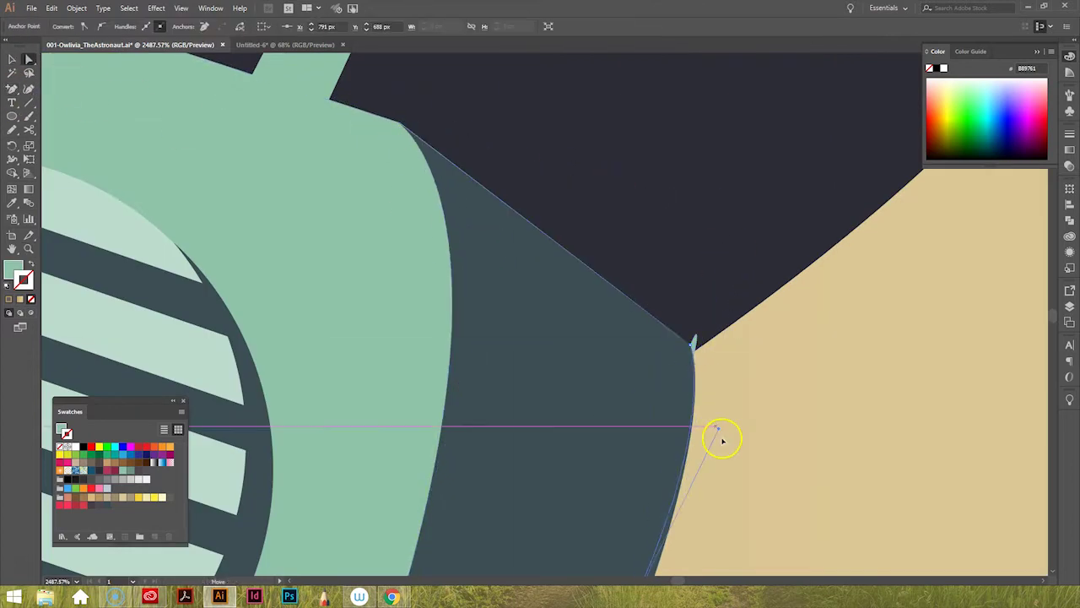
scroll(722, 440, "down", 5)
scroll(704, 392, "up", 3)
Drag out the phone edge's corner handle with Direct Selection to curve it
left_click(25, 60)
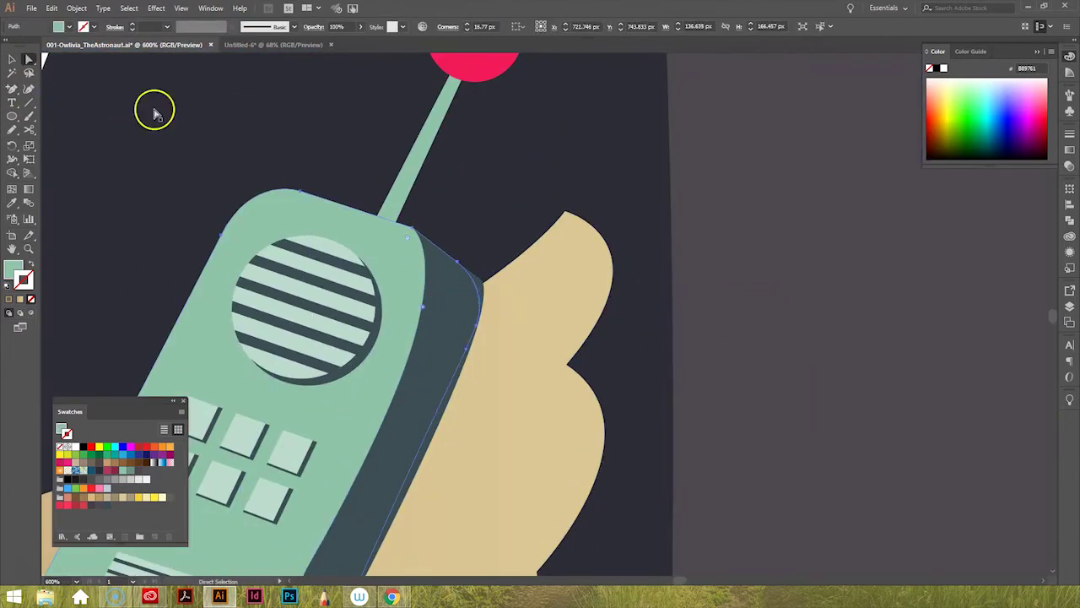
left_click(483, 291)
left_click_drag(493, 305, 446, 337)
scroll(766, 436, "down", 1)
scroll(441, 181, "up", 2)
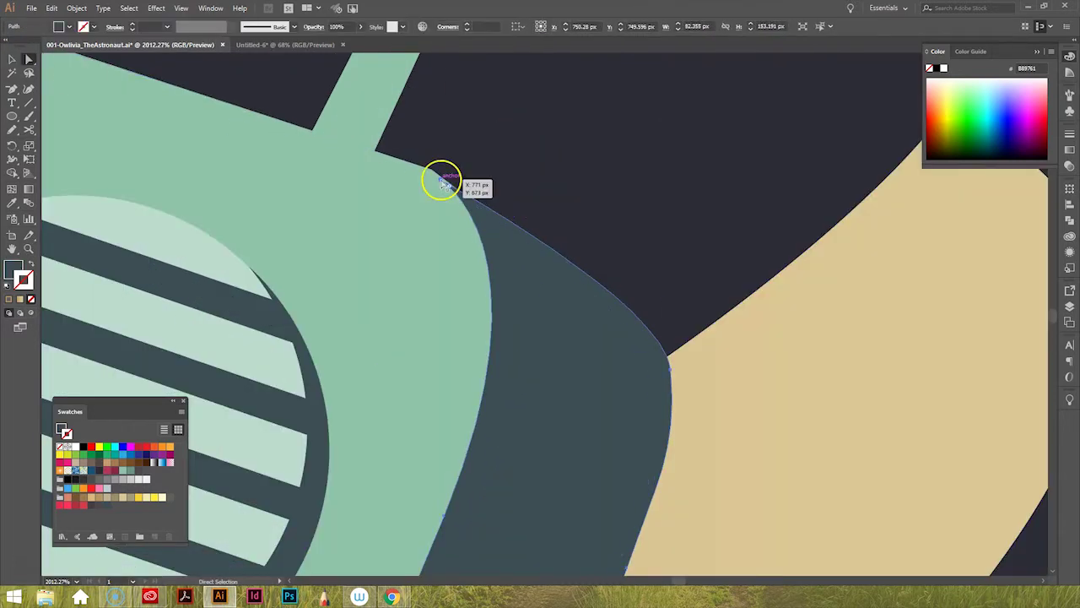
scroll(680, 178, "down", 4)
key("v")
Recolour the antenna tips from a swatch and the lens highlight teal
left_click(662, 228)
key("ctrl+0")
left_click(126, 506)
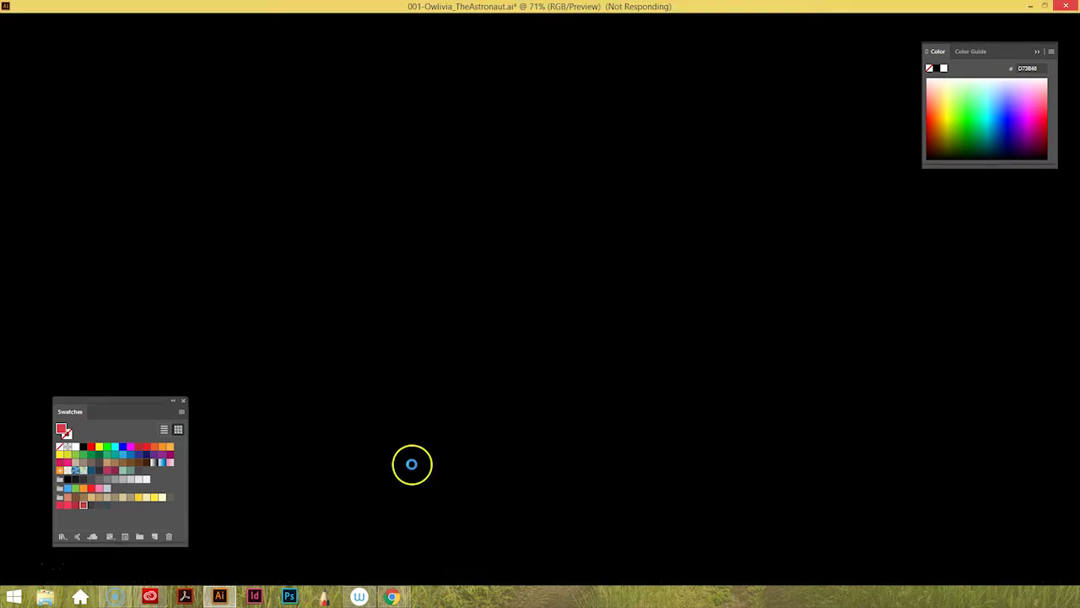
left_click(82, 507)
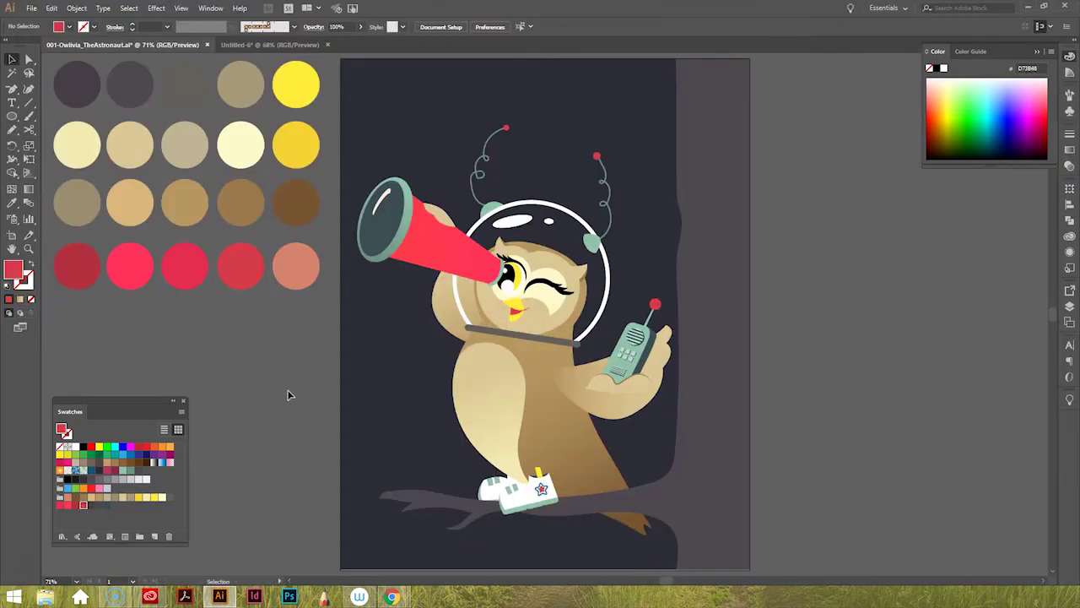
left_click(131, 470)
key("ctrl+shift+a")
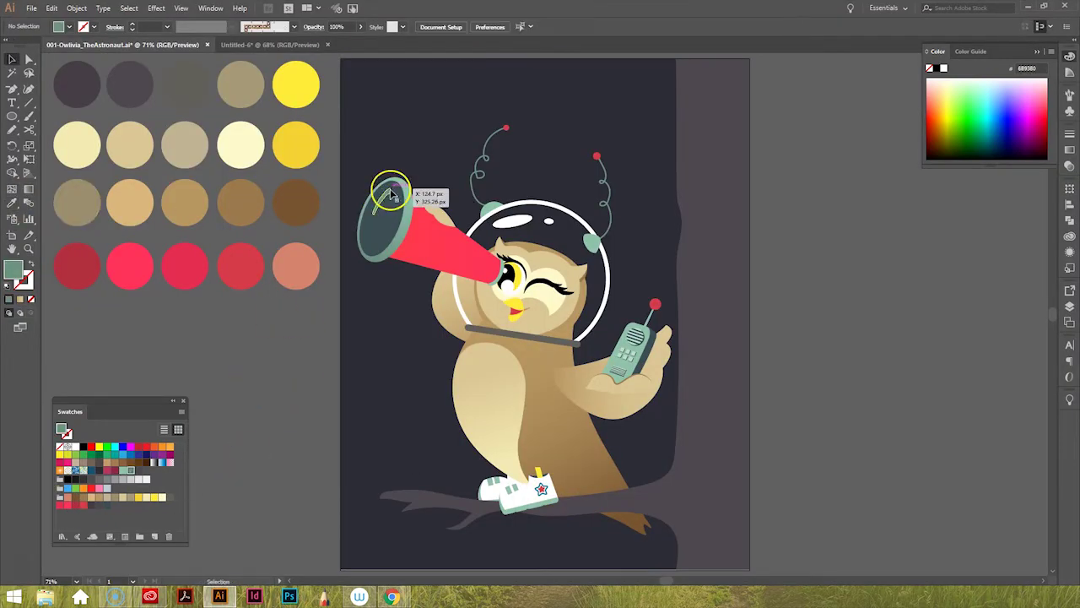
left_click(15, 235)
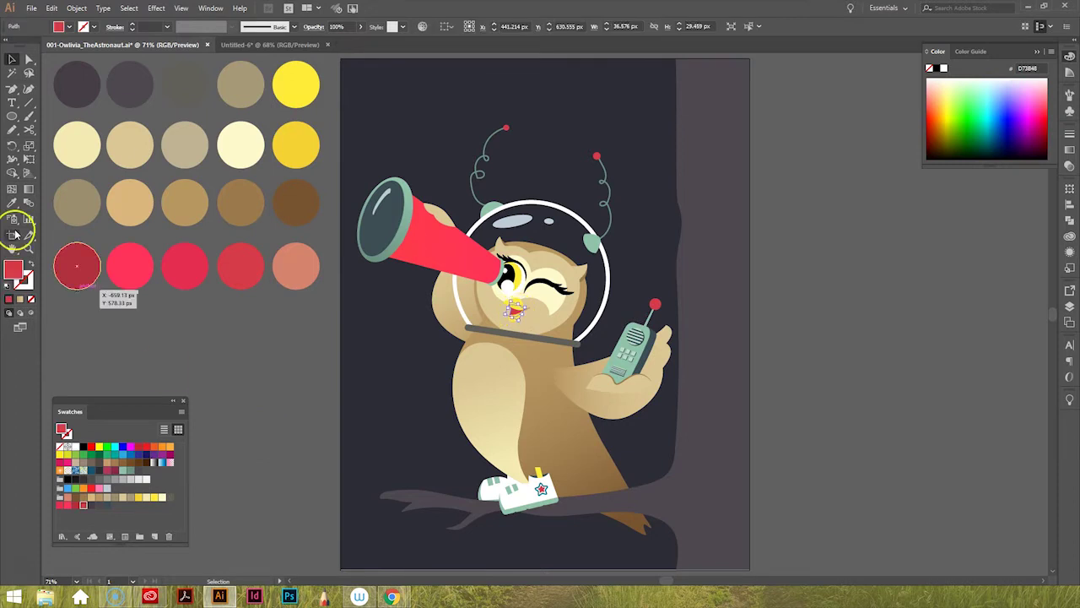
left_click(84, 505)
Run the belly gradient from the chest downward, then try and undo a cream face fill
key("g")
left_click_drag(477, 354, 503, 438)
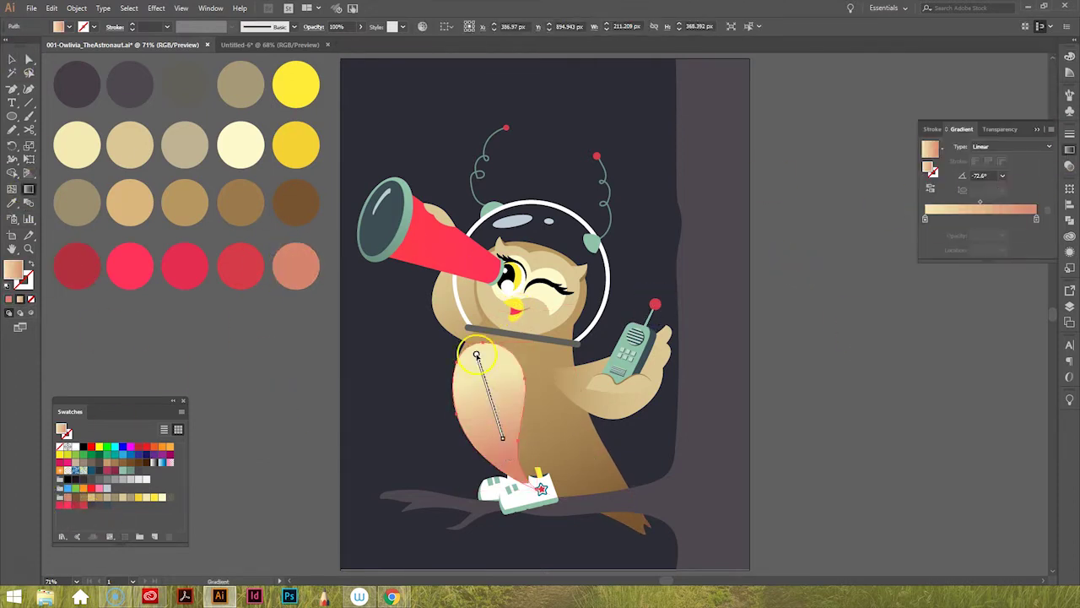
key("v")
left_click(532, 287)
double_click(1036, 219)
left_click(822, 295)
left_click(161, 498)
key("ctrl+z")
key("ctrl+z")
key("ctrl+z")
key("ctrl+z")
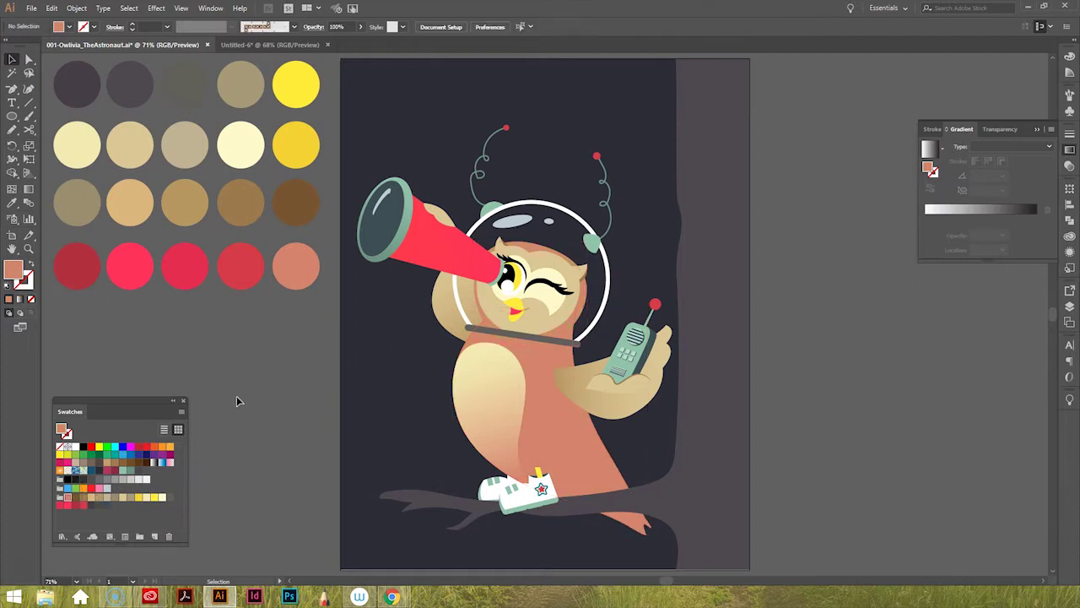
key("ctrl+z")
key("ctrl+z")
key("ctrl+z")
key("ctrl+z")
key("ctrl+z")
Give the owl's body a red gradient angled across it
key("ctrl+z")
key("ctrl+z")
left_click(452, 308)
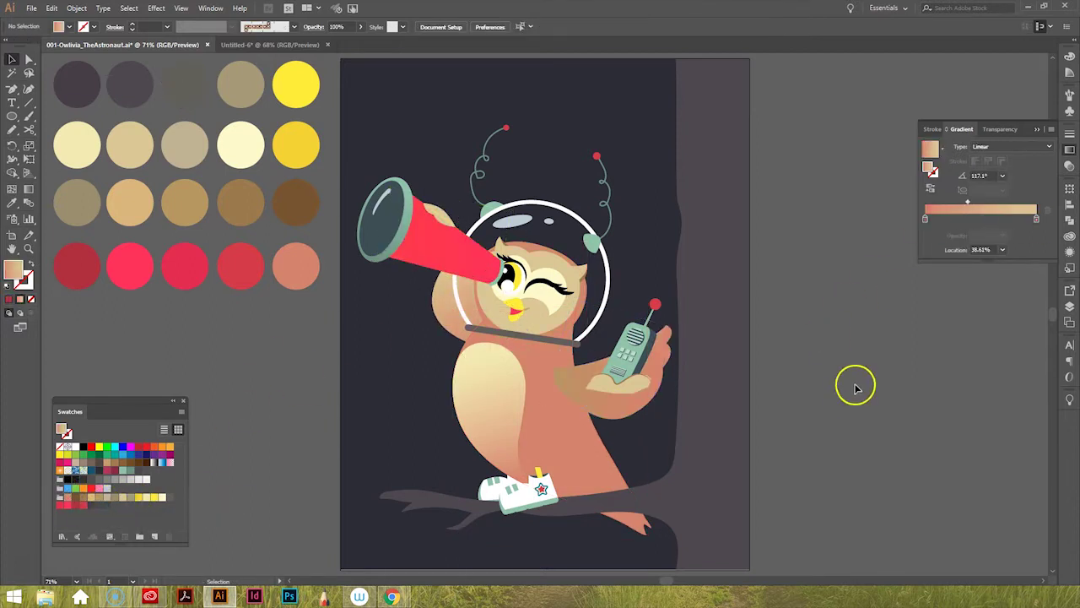
key("ctrl+z")
key("ctrl+z")
left_click(803, 241)
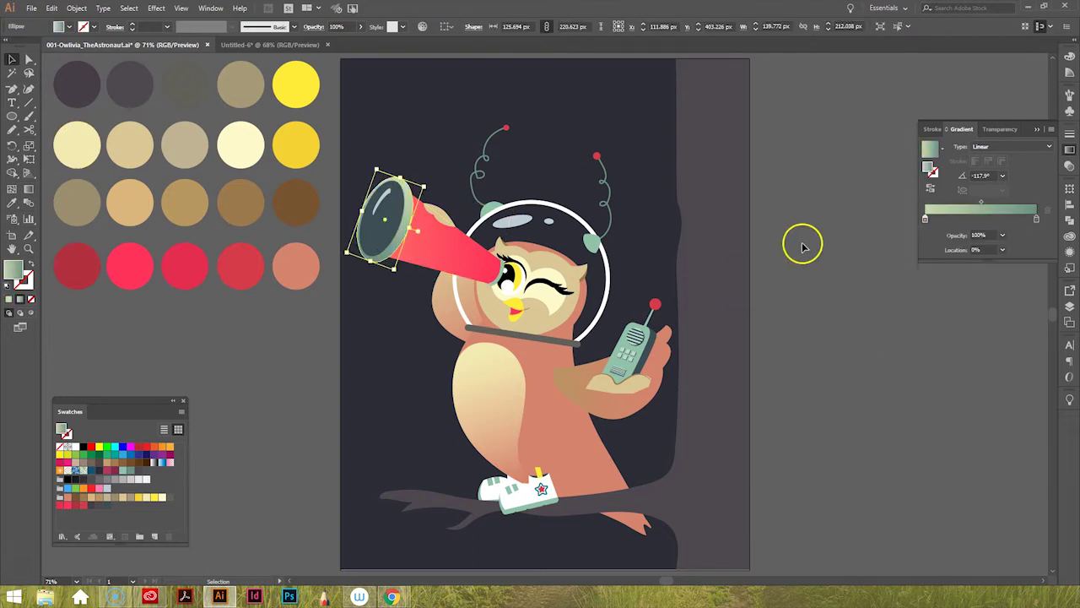
key("ctrl+z")
key("ctrl+z")
key("ctrl+z")
left_click(396, 318)
left_click(53, 531)
left_click(957, 197)
left_click(802, 293)
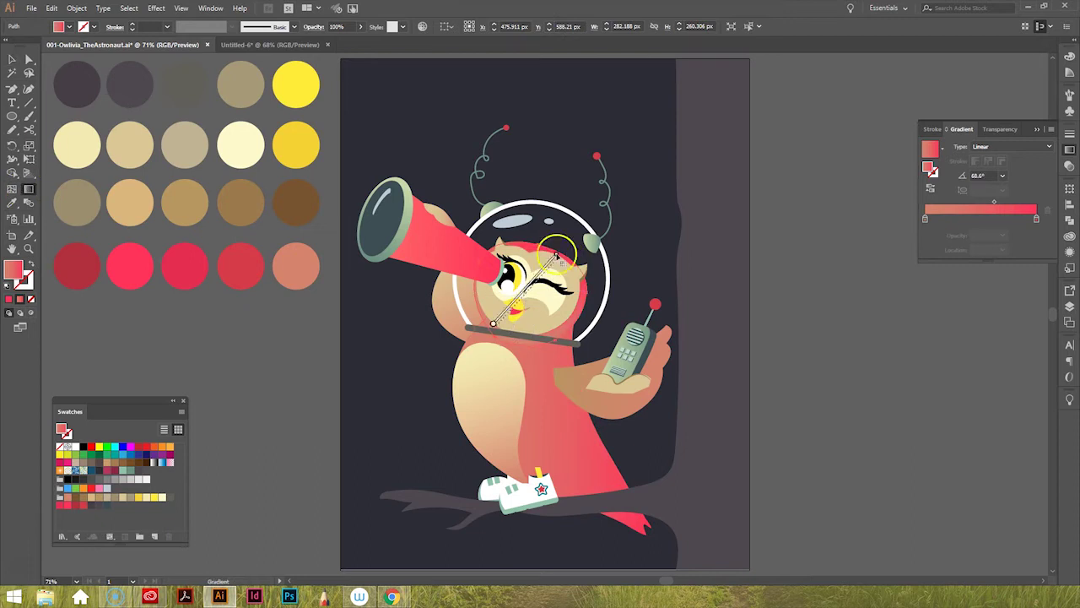
left_click_drag(482, 272, 567, 410)
Fill the owl's head piece with red
key("v")
left_click(504, 246)
left_click(68, 504)
left_click(297, 421)
key("ctrl+z")
key("ctrl+shift+z")
key("ctrl+z")
key("ctrl+shift+z")
Duplicate the row of colour circles and recolour the first two blue and dark blue
left_click_drag(295, 266, 297, 329)
left_click(77, 326)
double_click(12, 268)
left_click_drag(842, 347, 842, 328)
left_click(954, 287)
left_click(129, 327)
left_click(77, 327, "shift")
Recolour the third and fourth new circles pink and dark purple
left_click(62, 495)
left_click(532, 337)
left_click(184, 326)
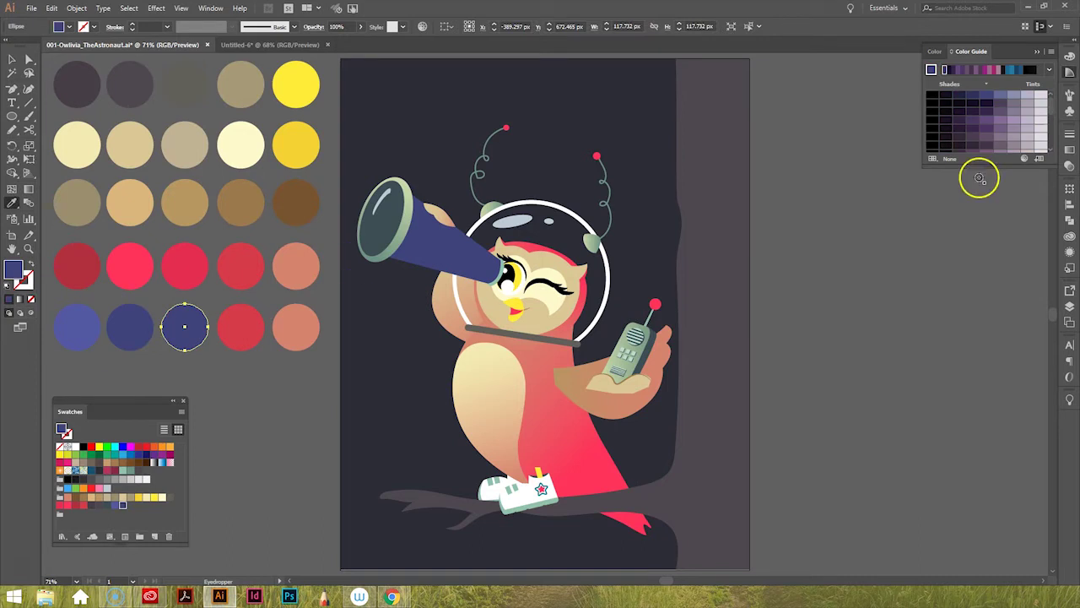
left_click(977, 174)
left_click(241, 327)
left_click(988, 173)
left_click(975, 173)
Give the telescope a purple gradient along its length, ending blue-purple
left_click_drag(12, 268, 147, 472)
left_click(438, 228)
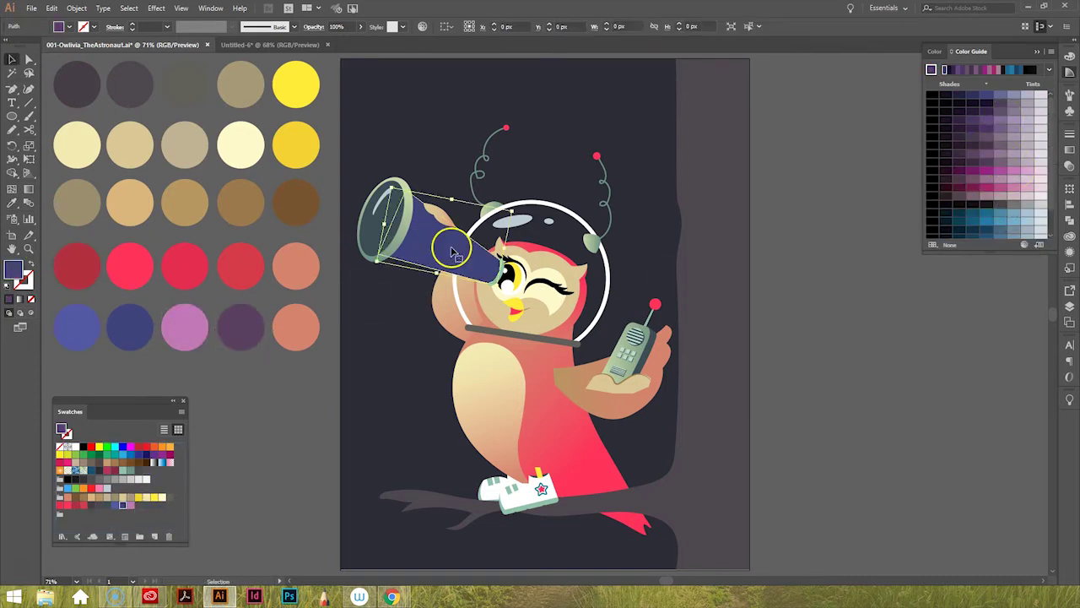
key("g")
left_click_drag(395, 223, 509, 253)
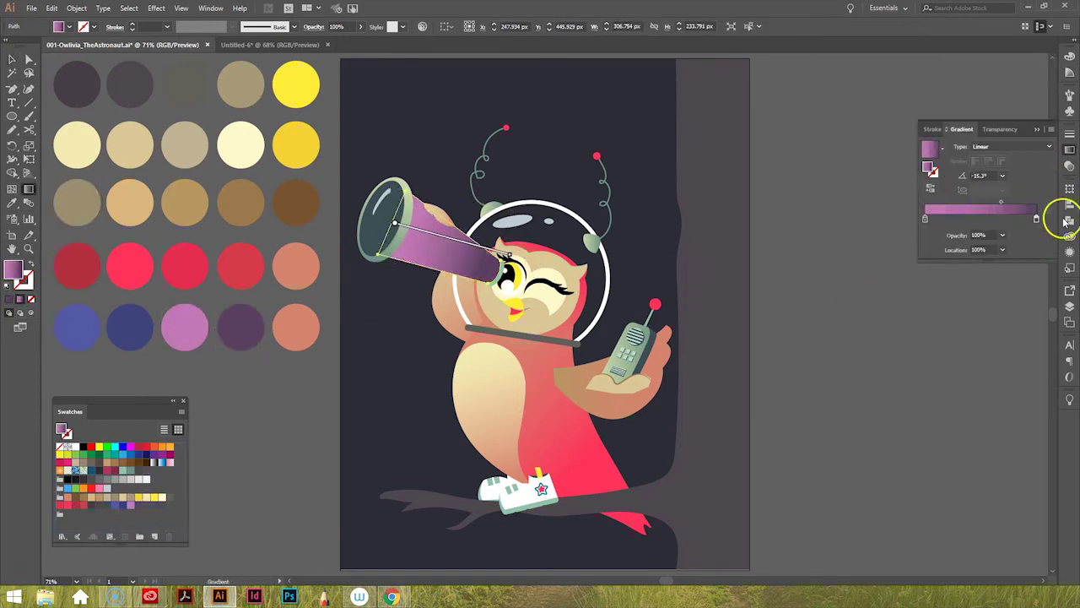
left_click(130, 327)
left_click(263, 429)
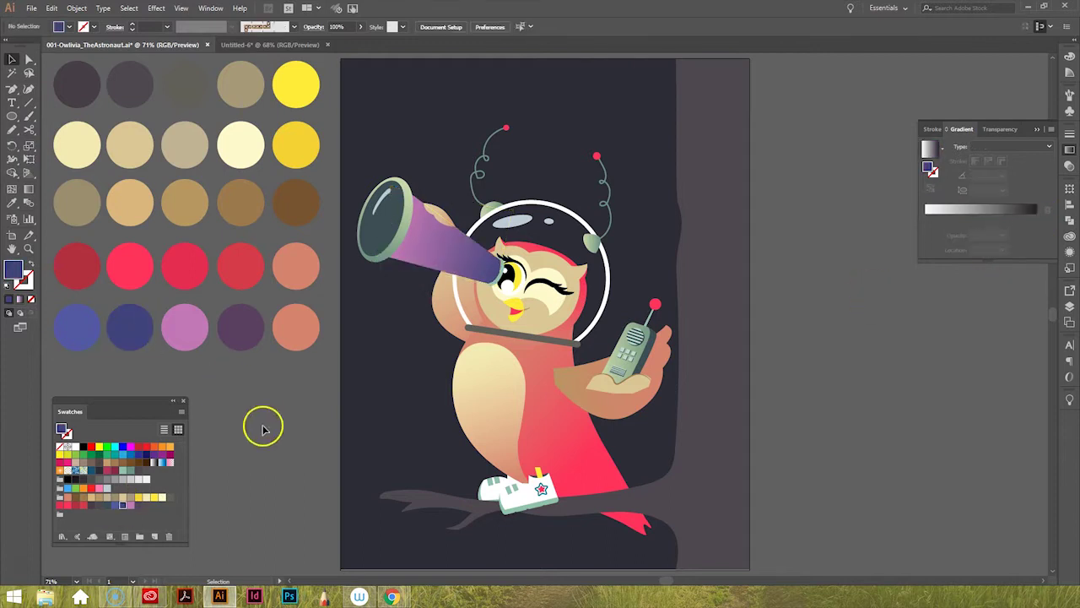
Re-angle the belly gradient with new colours and shift its midpoint toward the lighter end
left_click(184, 323)
left_click(122, 342)
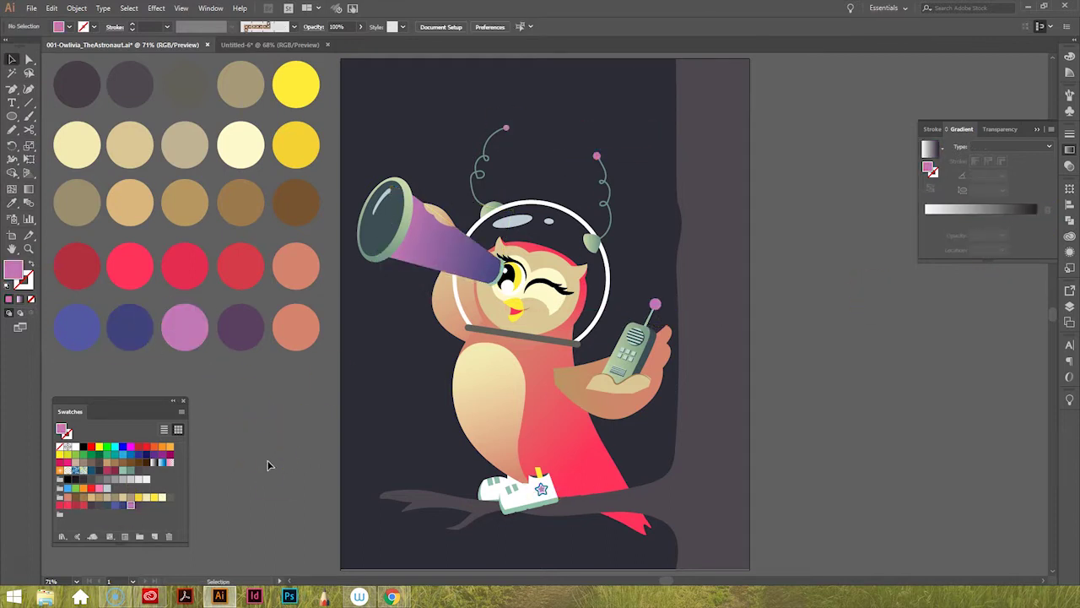
key("ctrl+z")
left_click(130, 504)
left_click(440, 308)
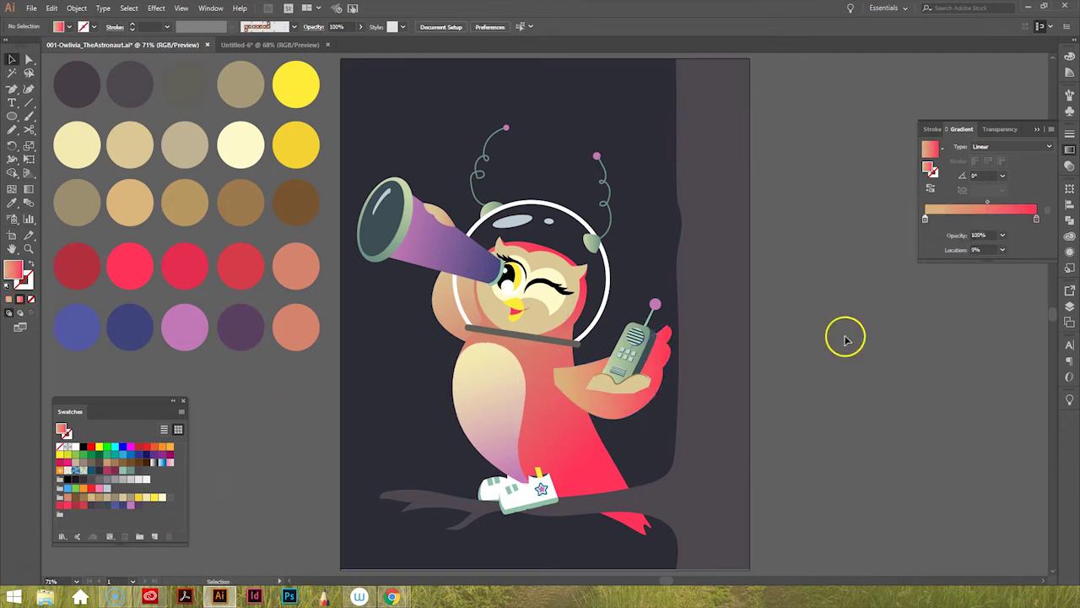
left_click(90, 497)
left_click_drag(476, 359, 523, 477)
left_click_drag(980, 202, 1001, 206)
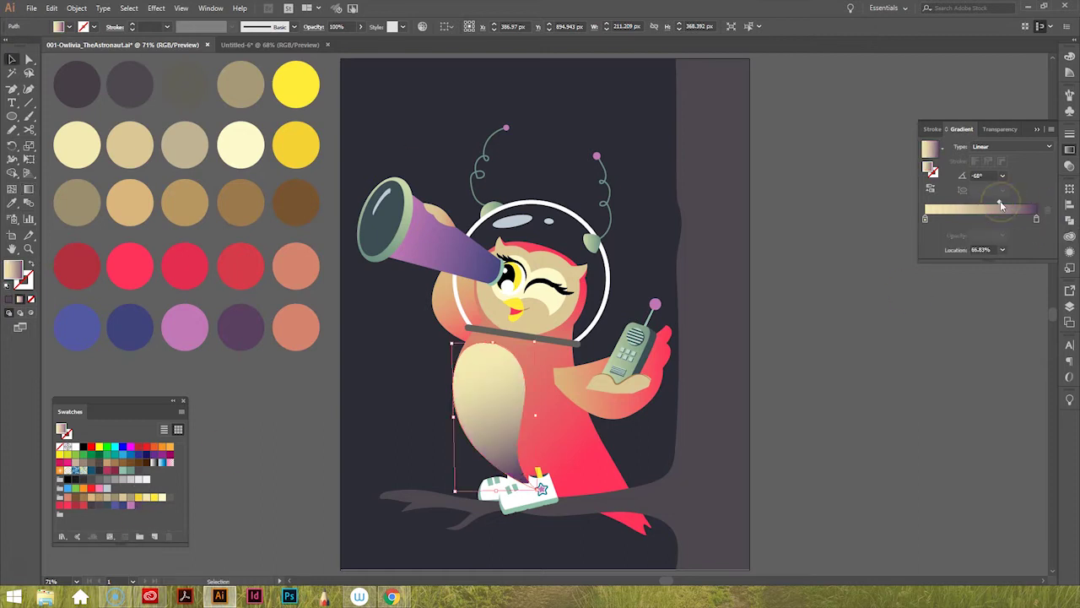
Give the walkie-talkie hand a tan gradient with a red stop at its start
left_click(682, 308)
left_click(72, 494)
left_click(641, 380)
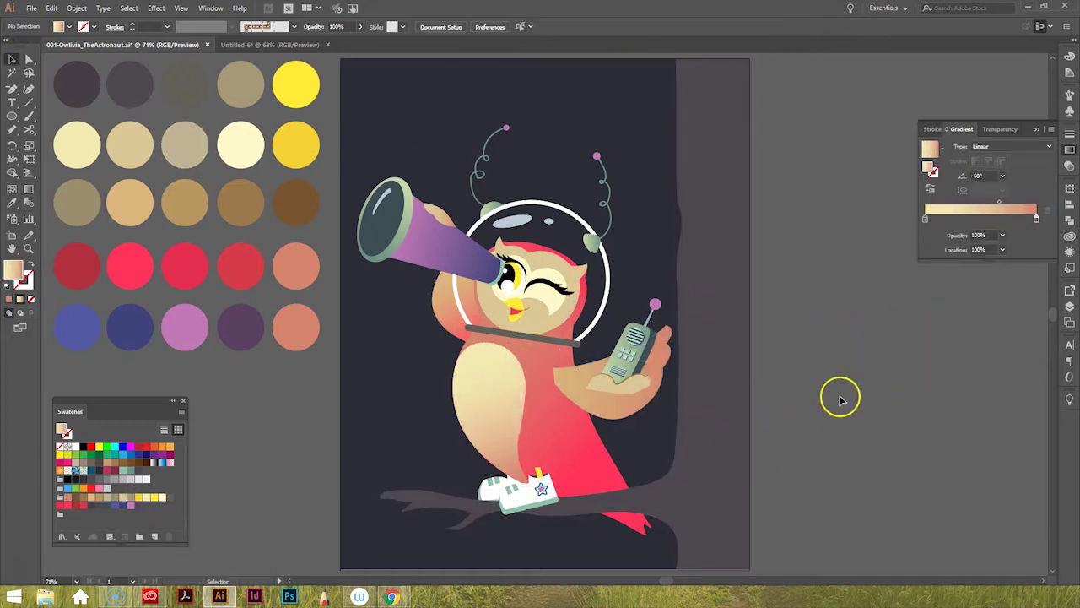
left_click_drag(68, 502, 946, 212)
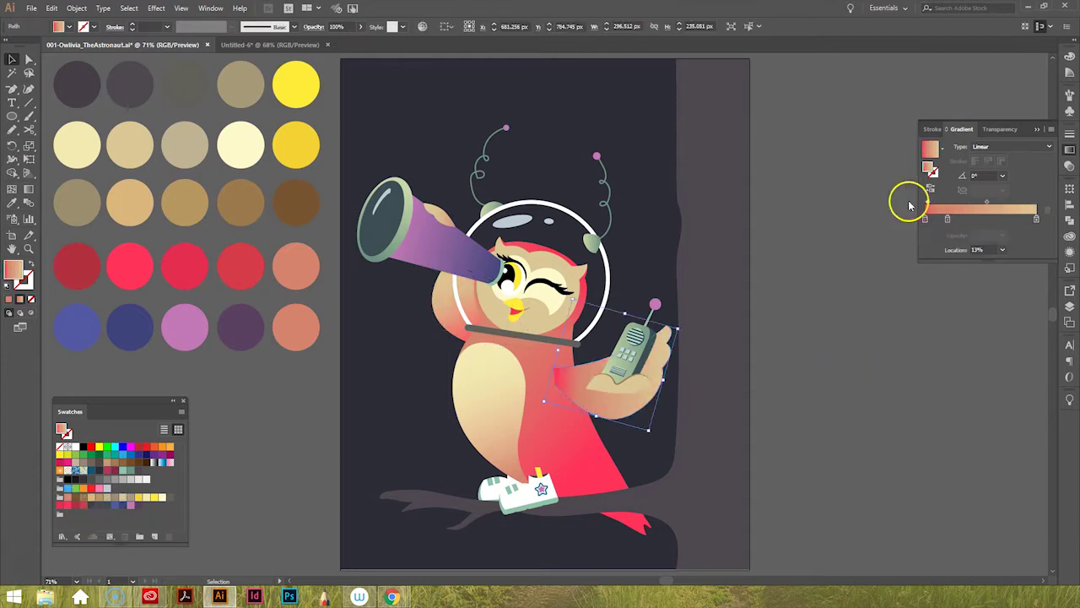
left_click(609, 409)
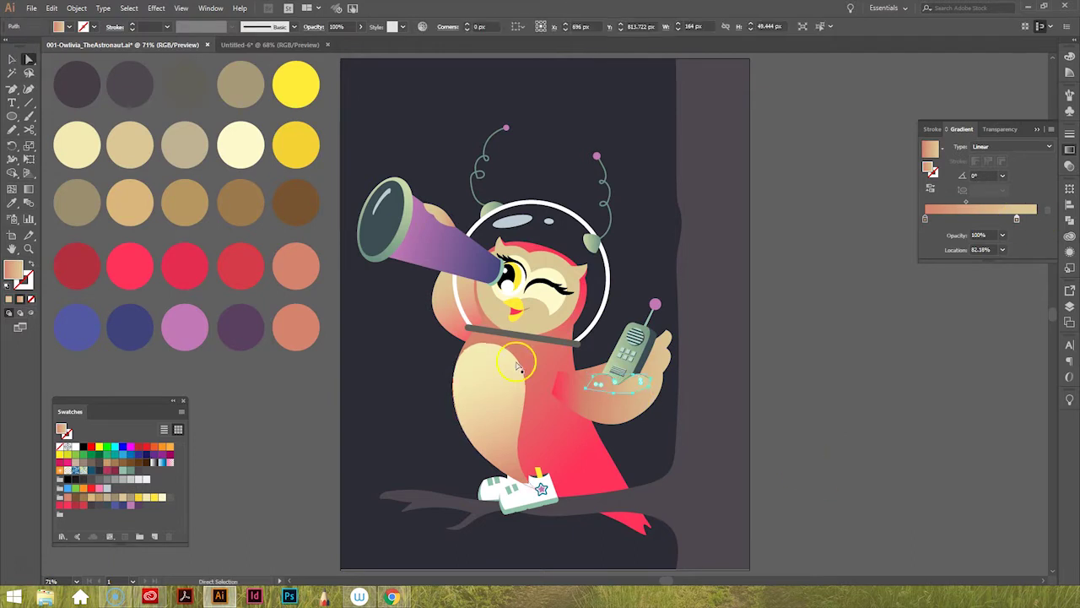
Pull a finger anchor down over the phone and shift the hand gradient stop right
left_click_drag(648, 378, 650, 398)
key("v")
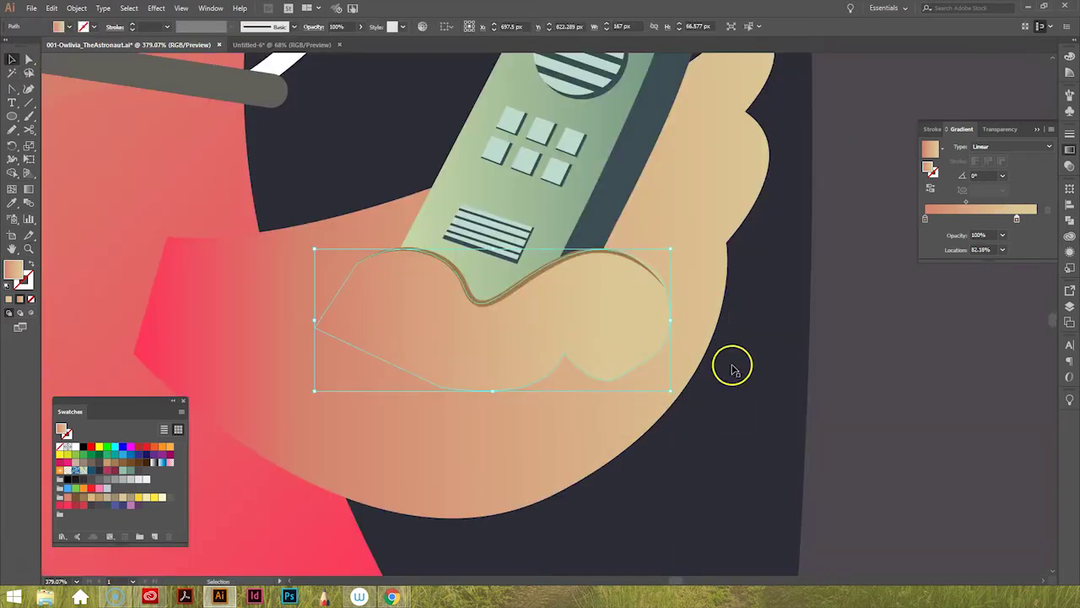
key("x")
left_click(847, 430)
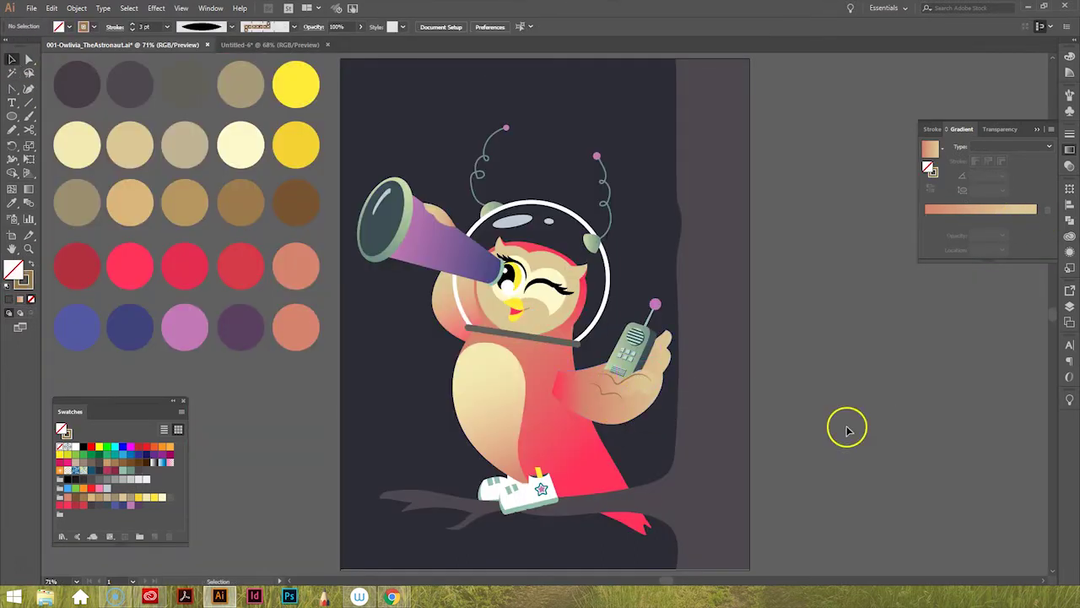
scroll(651, 382, "up", 5)
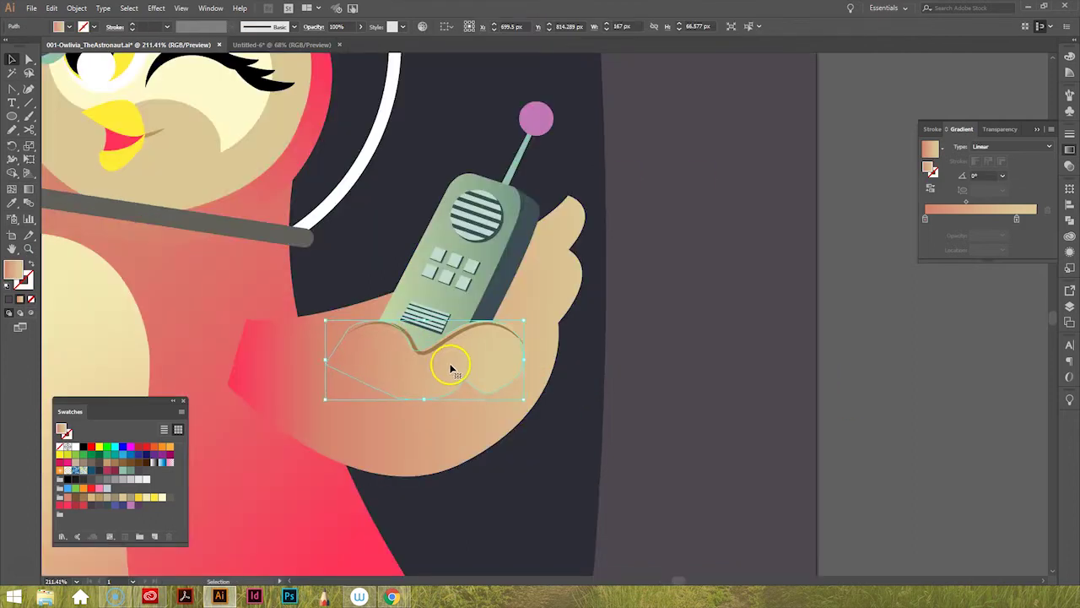
key("ctrl+0")
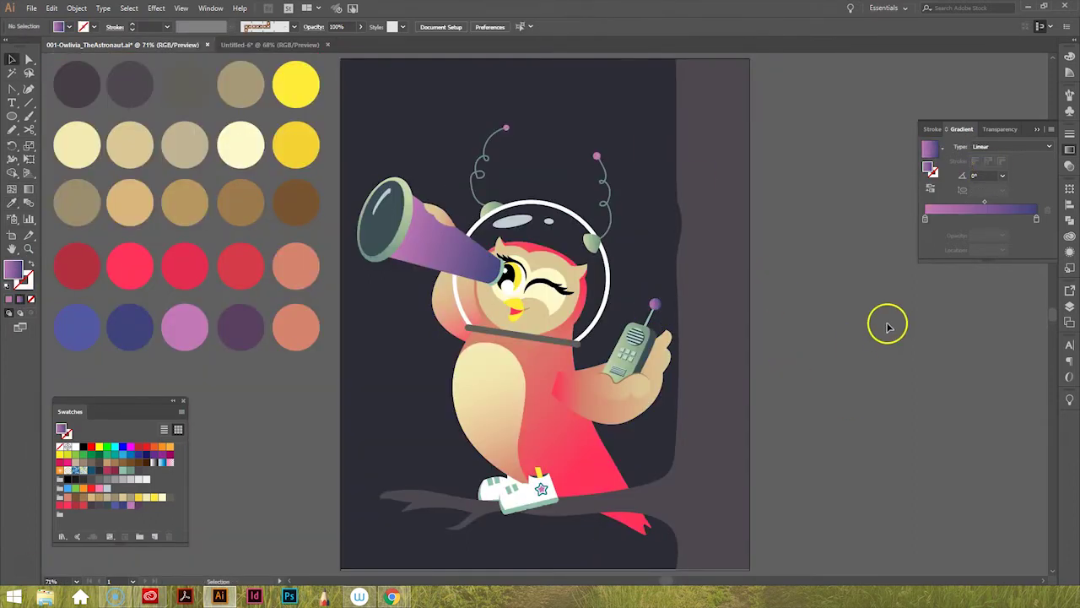
left_click(444, 293)
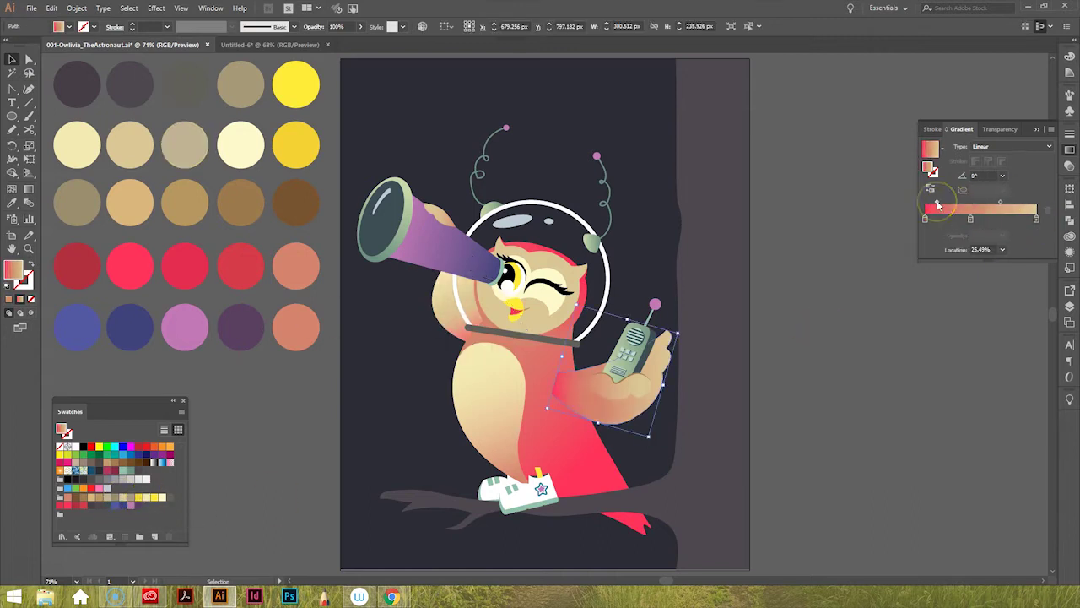
left_click_drag(1002, 205, 1012, 206)
left_click(812, 419)
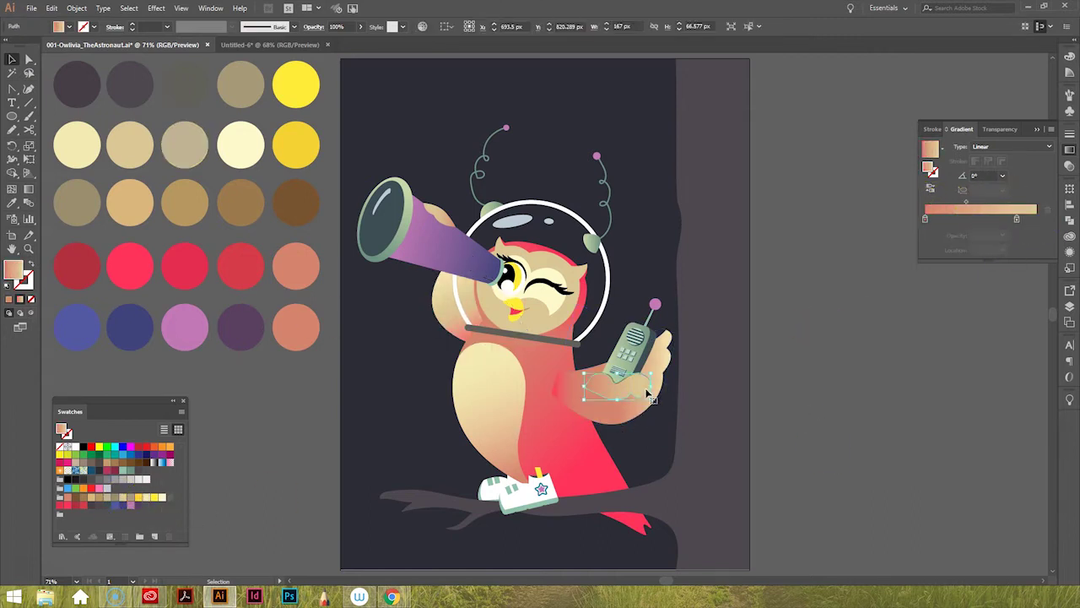
scroll(654, 393, "up", 3)
Pen an outline around the walkie-talkie and clip it with Ctrl+7
key("p")
left_click(658, 422)
key("v")
left_click_drag(696, 295, 931, 373)
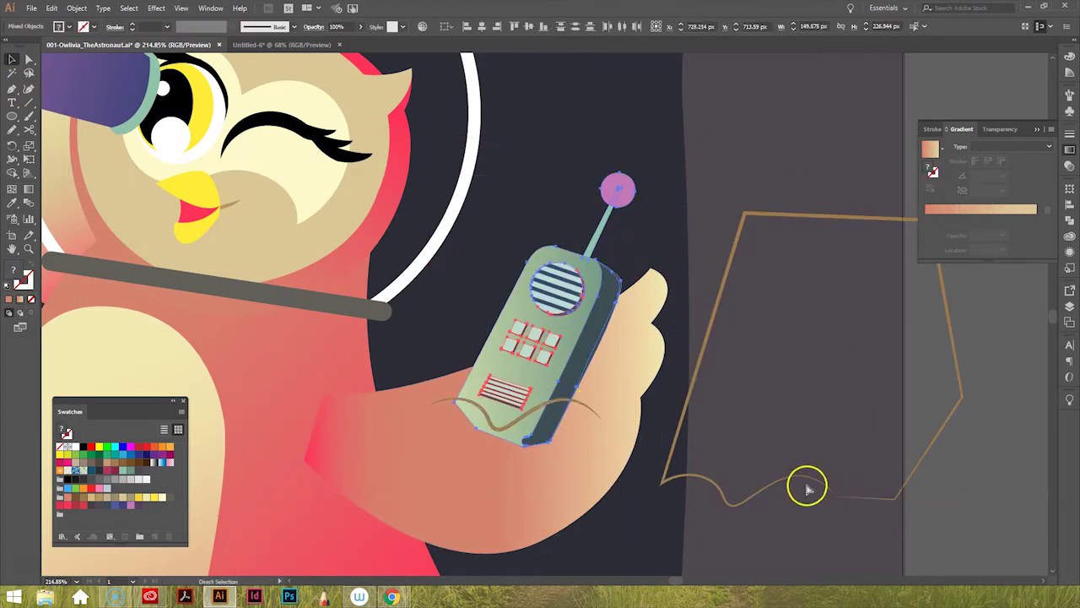
left_click_drag(808, 489, 575, 411)
left_click(1069, 306)
key("ctrl+7")
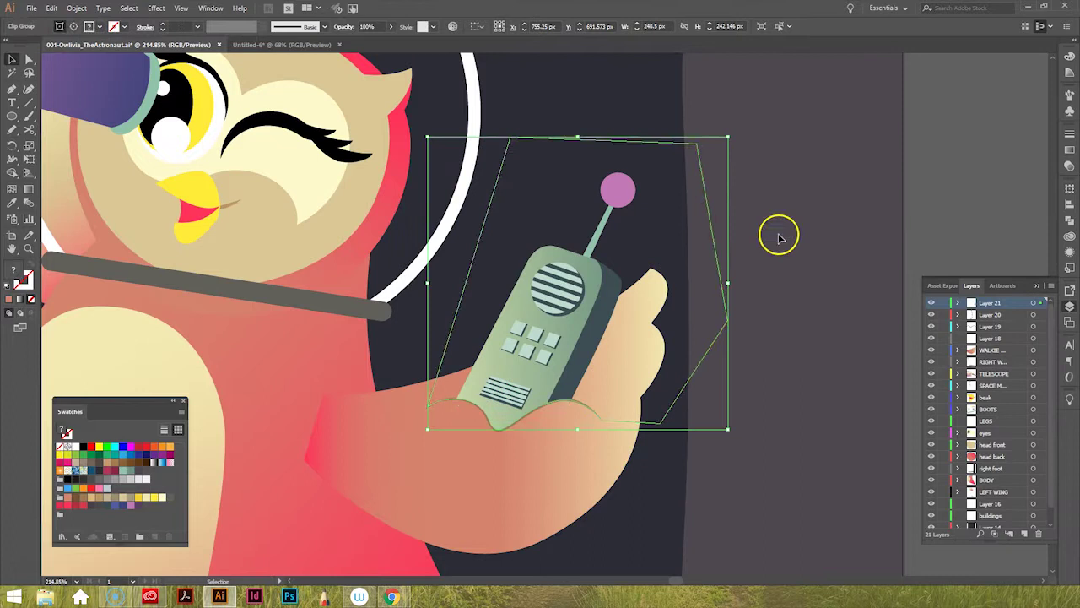
Rotate the walkie-talkie more upright and adjust the thumb's anchor points
left_click_drag(730, 436, 733, 448)
key("ctrl+shift+a")
key("a")
left_click(679, 374)
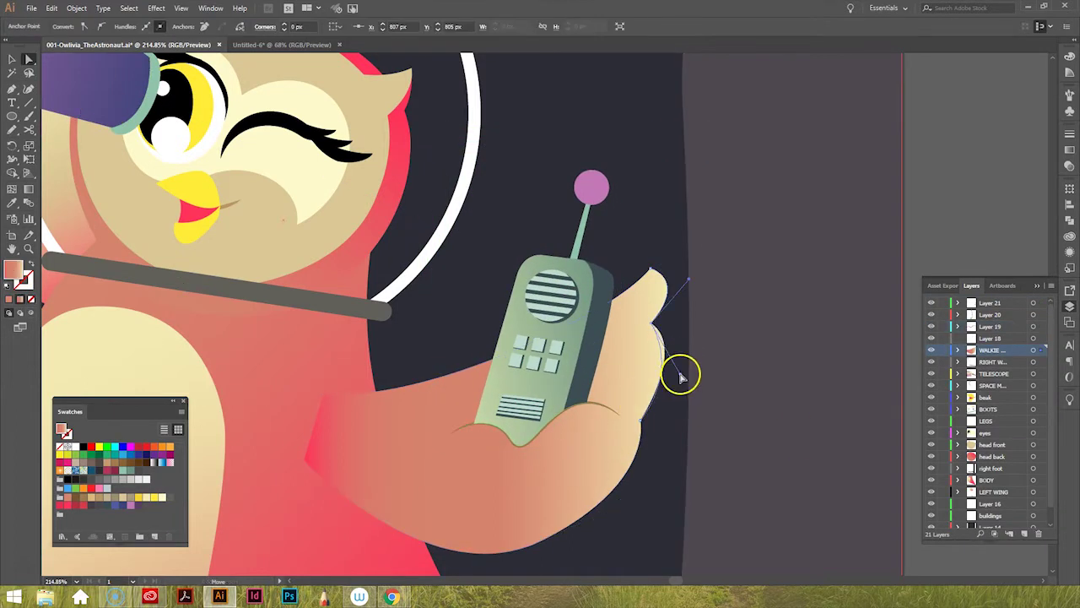
left_click(12, 59)
key("ctrl+0")
key("ctrl+F9")
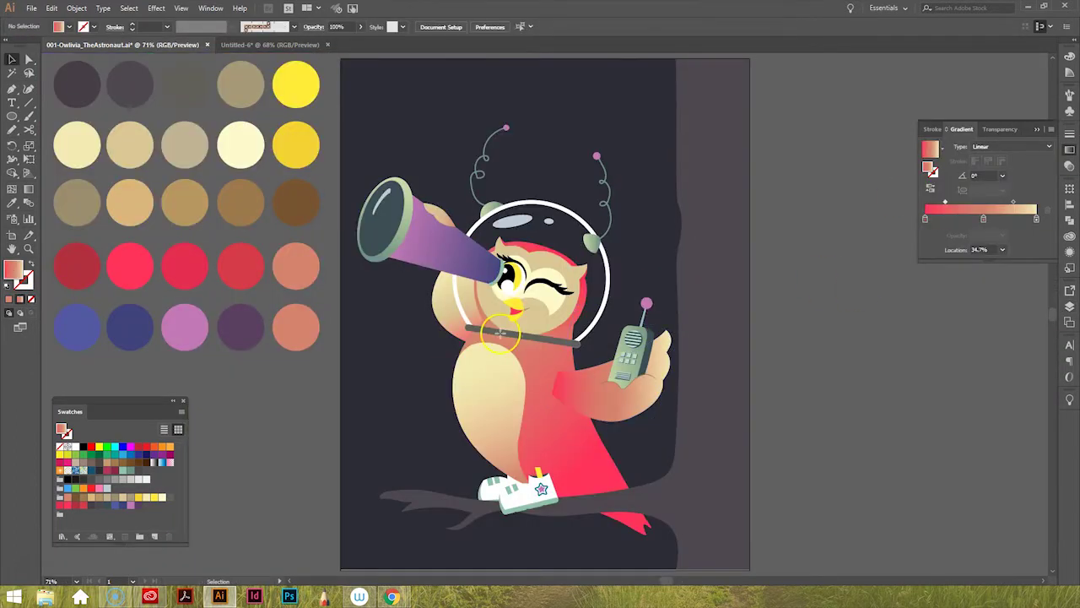
Apply a pale green gradient to the collar bar and pencil a test squiggle by the tree
left_click(499, 332)
left_click(981, 205)
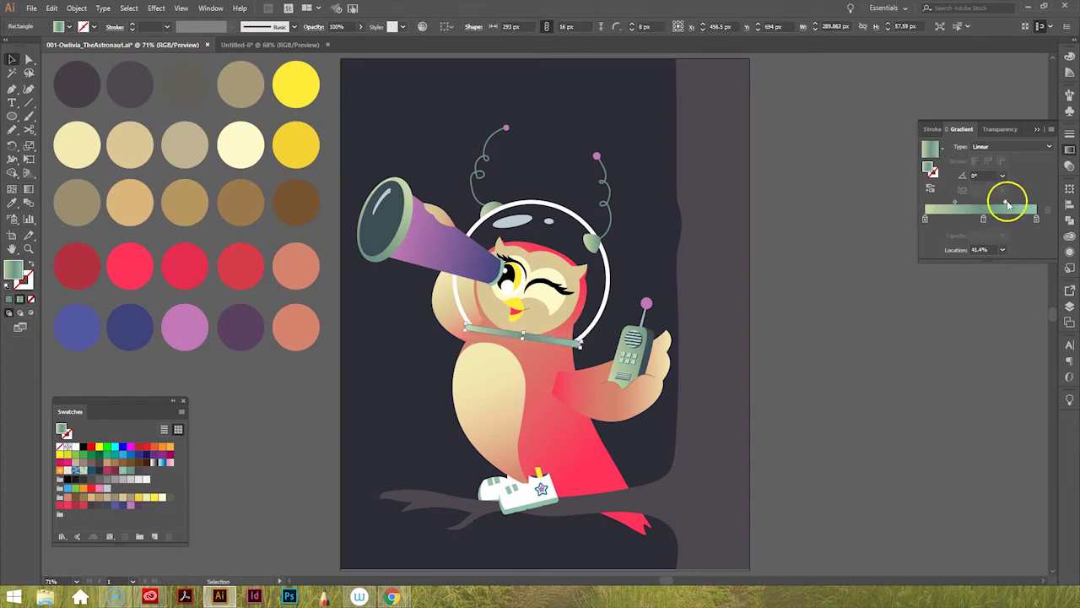
key("F7")
key("n")
mouse_move(687, 80)
left_mouse_down()
mouse_move(700, 121)
mouse_move(854, 143)
left_mouse_up()
Pencil a bark line on the trunk, thin its stroke weight, then delete it and undo
key("v")
key("n")
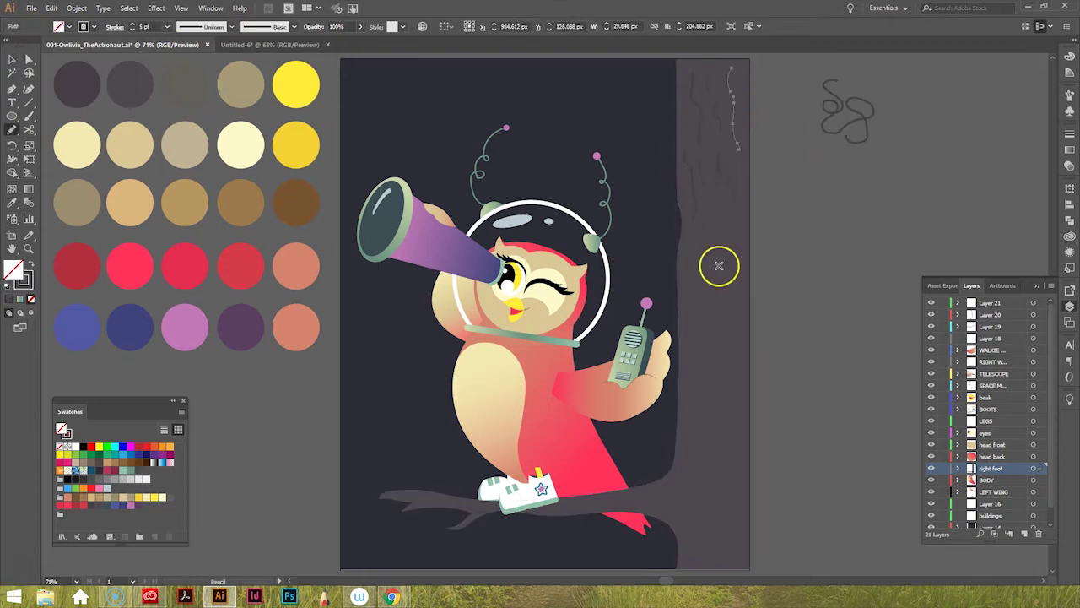
left_click_drag(717, 61, 716, 91)
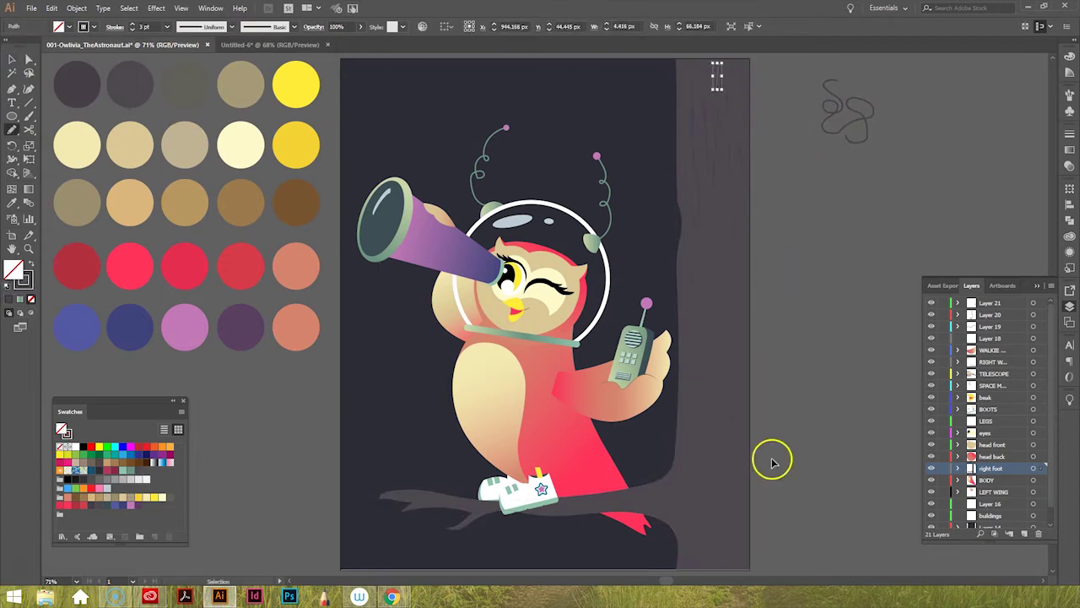
key("v")
left_click(485, 560)
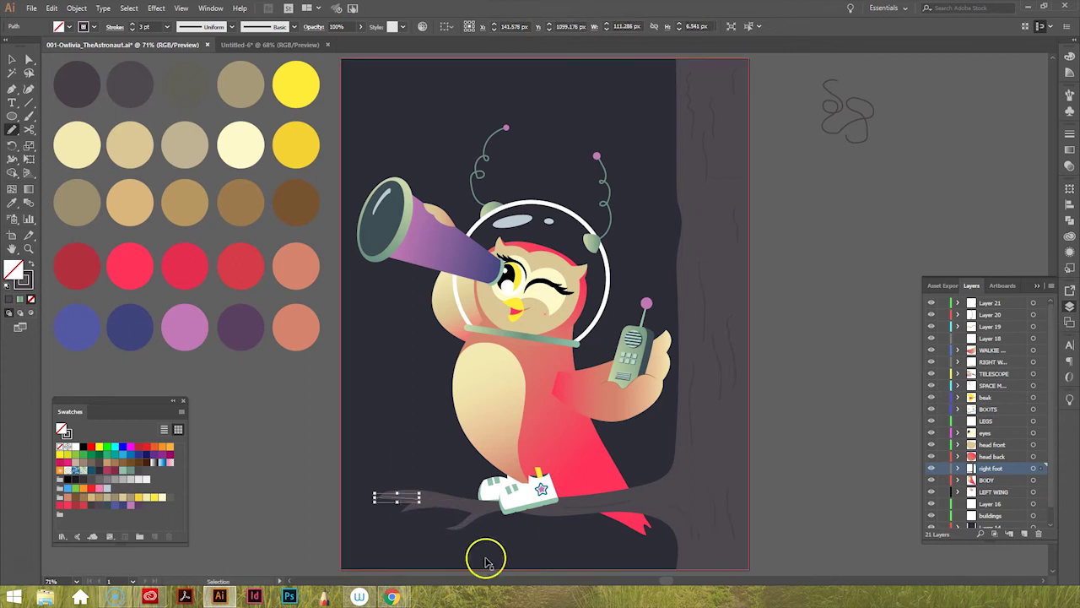
left_click(167, 26)
left_click(176, 33)
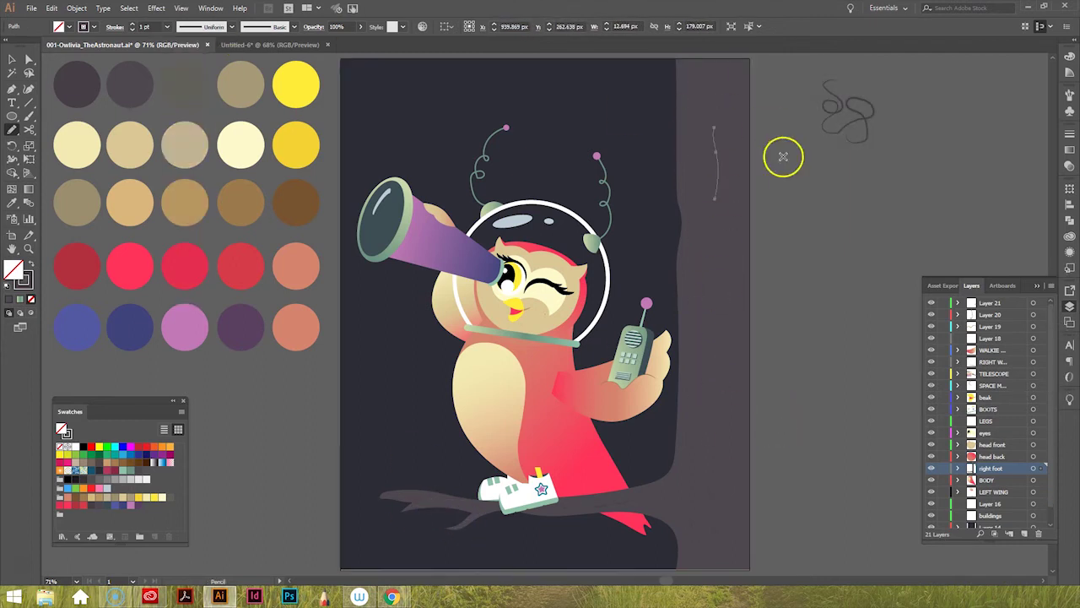
key("Delete")
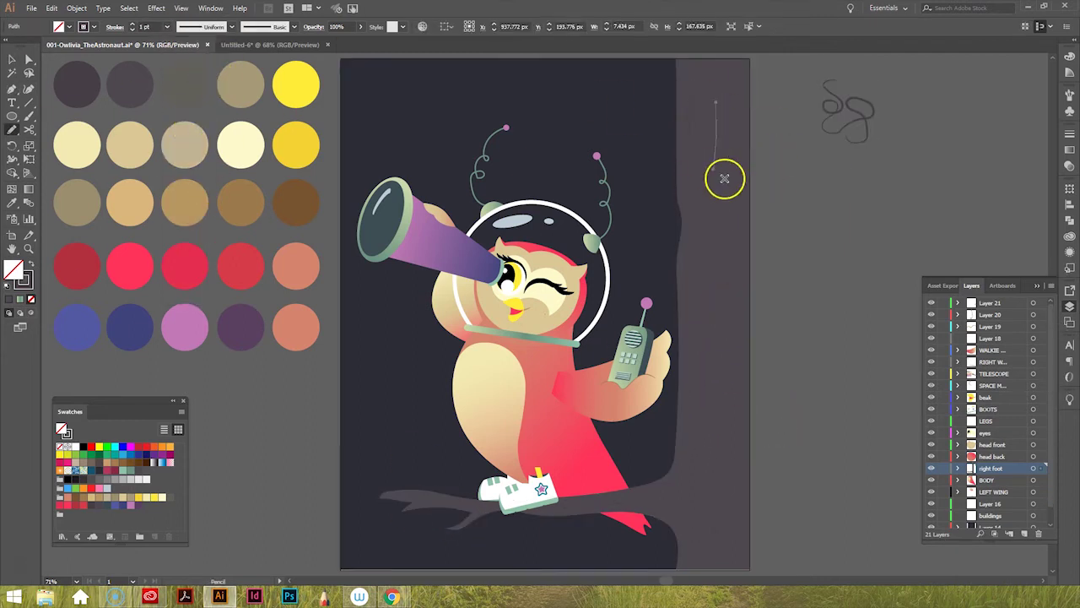
key("ctrl+z")
key("ctrl+z")
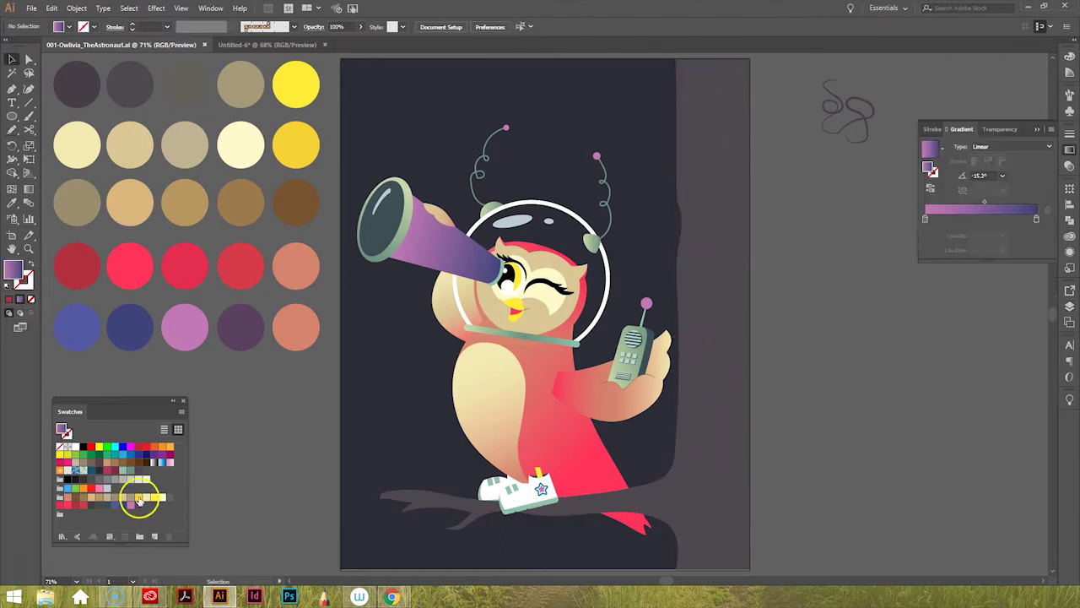
Shift the telescope gradient toward orange-red with a stop at 50.74%, and make antenna tips orange
left_click(137, 504)
left_click_drag(1038, 222, 1036, 221)
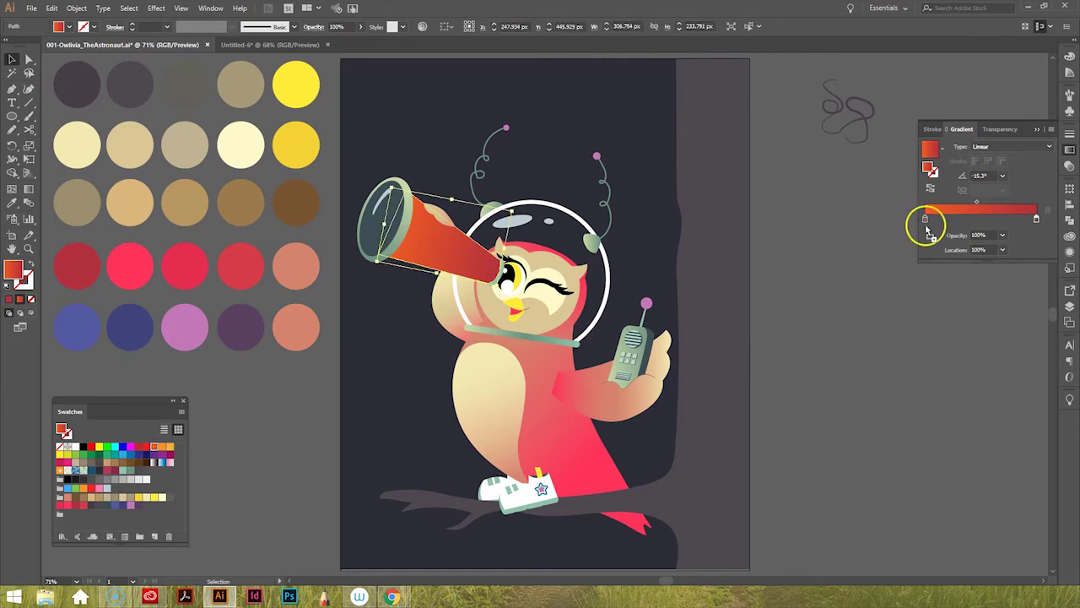
left_click(646, 307)
left_click(168, 445)
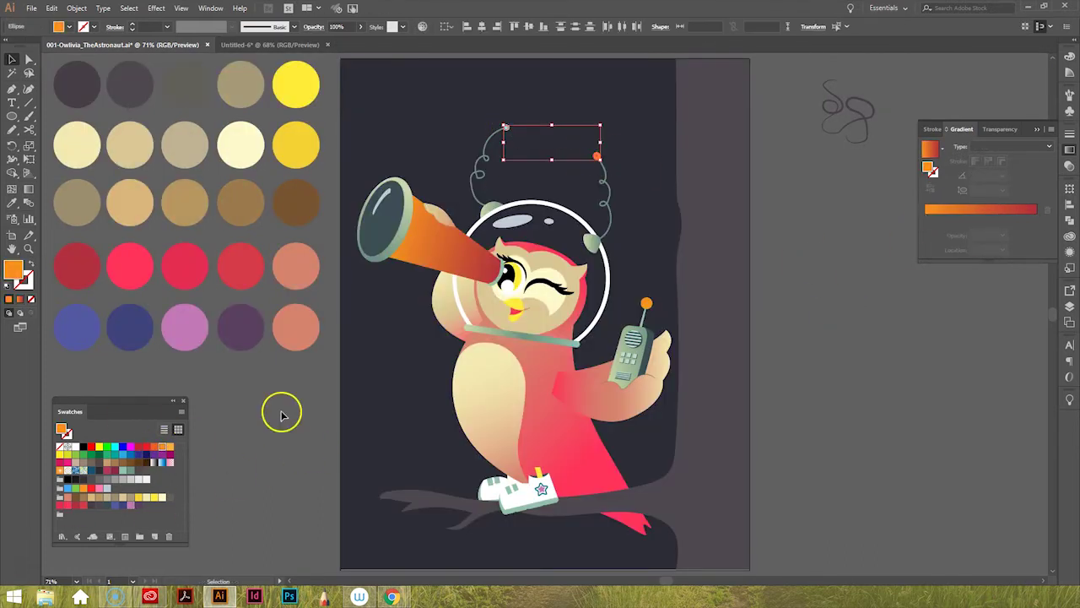
left_click(11, 59)
left_click(860, 191)
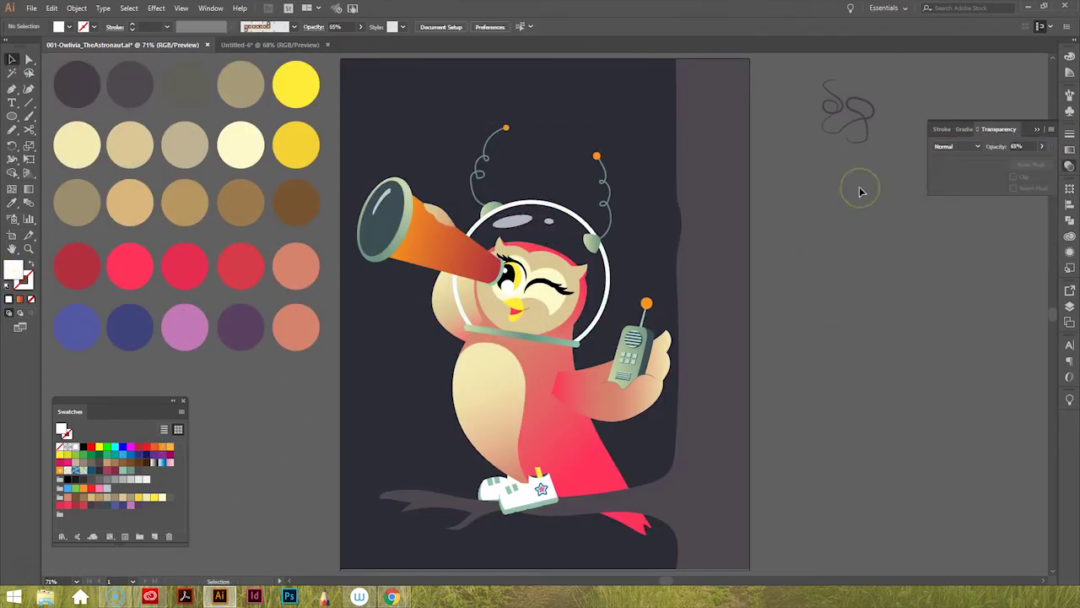
left_click(397, 221)
left_click_drag(988, 218, 991, 219)
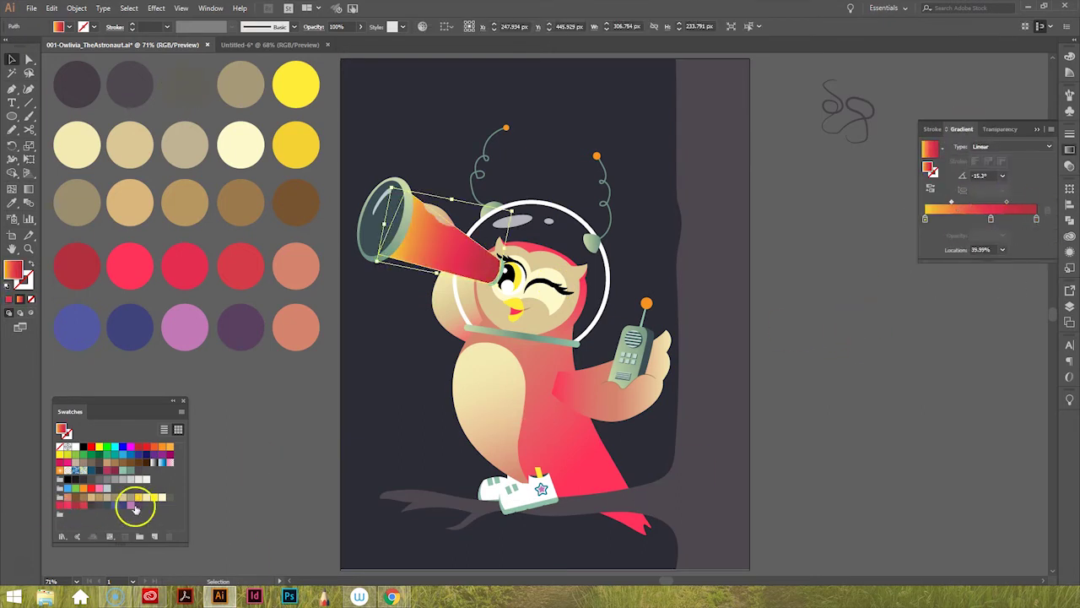
Recolour the lens ellipse by sampling the walkie-talkie's grey-blue
left_click(384, 218)
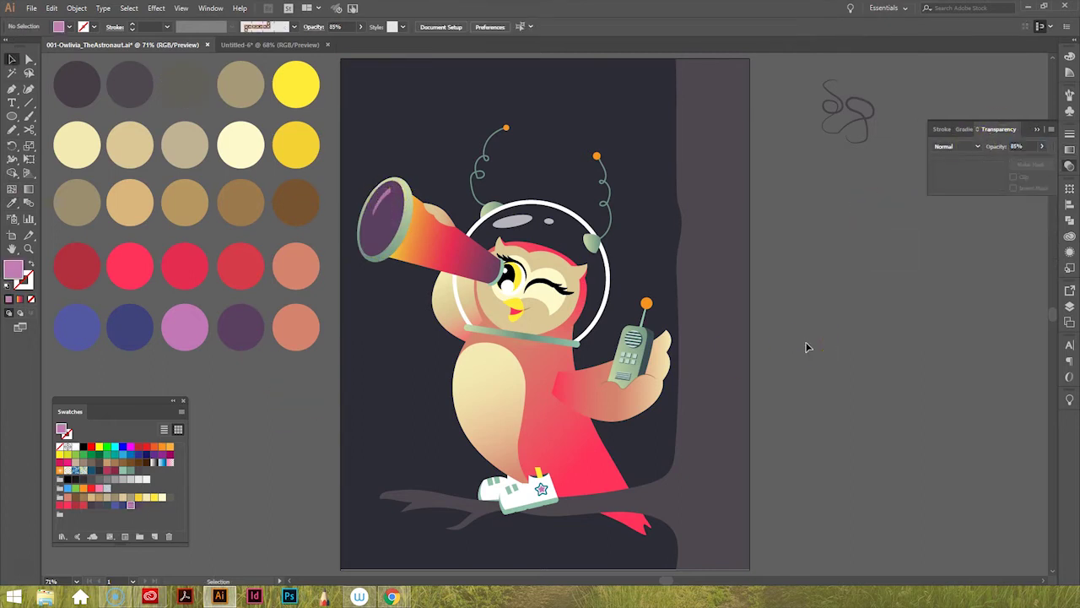
left_click(150, 498)
left_click(168, 497)
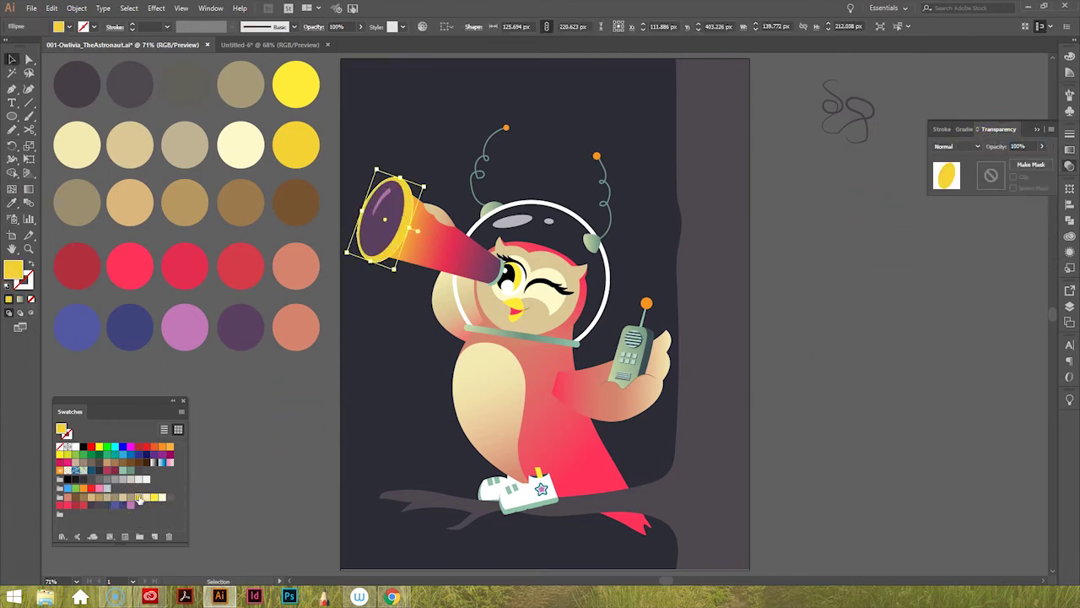
key("i")
left_click(619, 370)
left_click(964, 129)
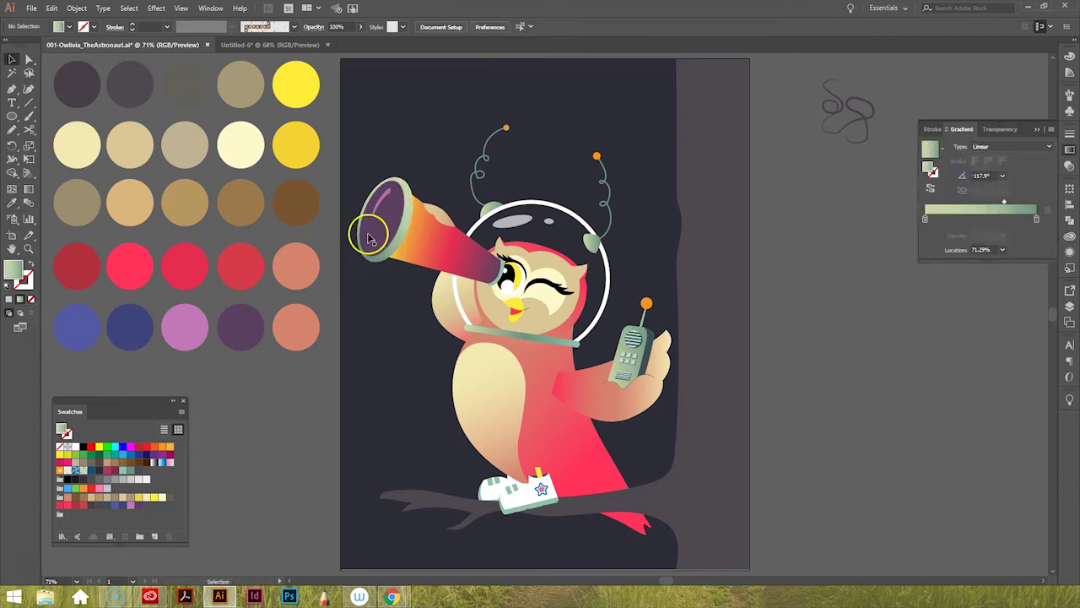
Reshape the lens's thin crescent highlight by dragging one of its anchors
key("a")
key("v")
left_click(378, 193)
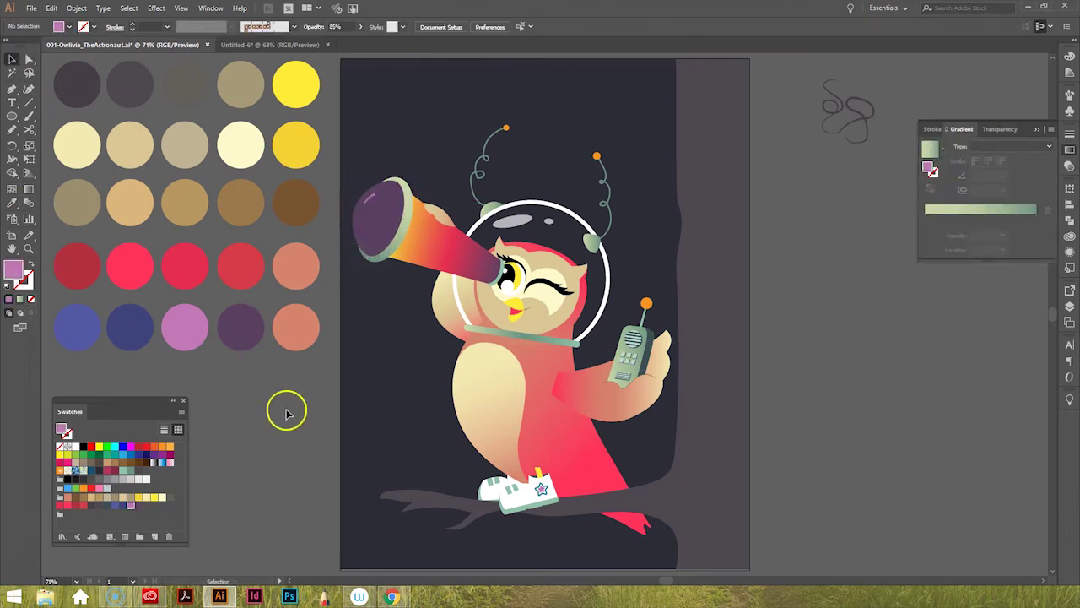
scroll(325, 156, "up", 5)
left_click_drag(495, 241, 442, 278)
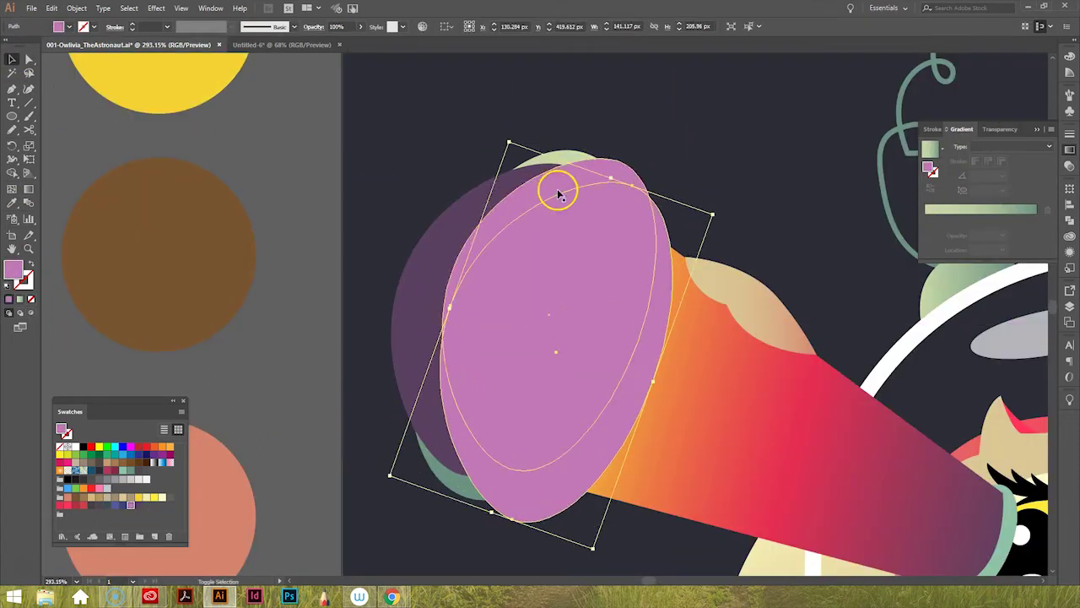
key("ctrl+z")
key("a")
mouse_move(422, 299)
left_mouse_down()
mouse_move(423, 277)
mouse_move(405, 295)
left_mouse_up()
key("v")
scroll(341, 194, "down", 5)
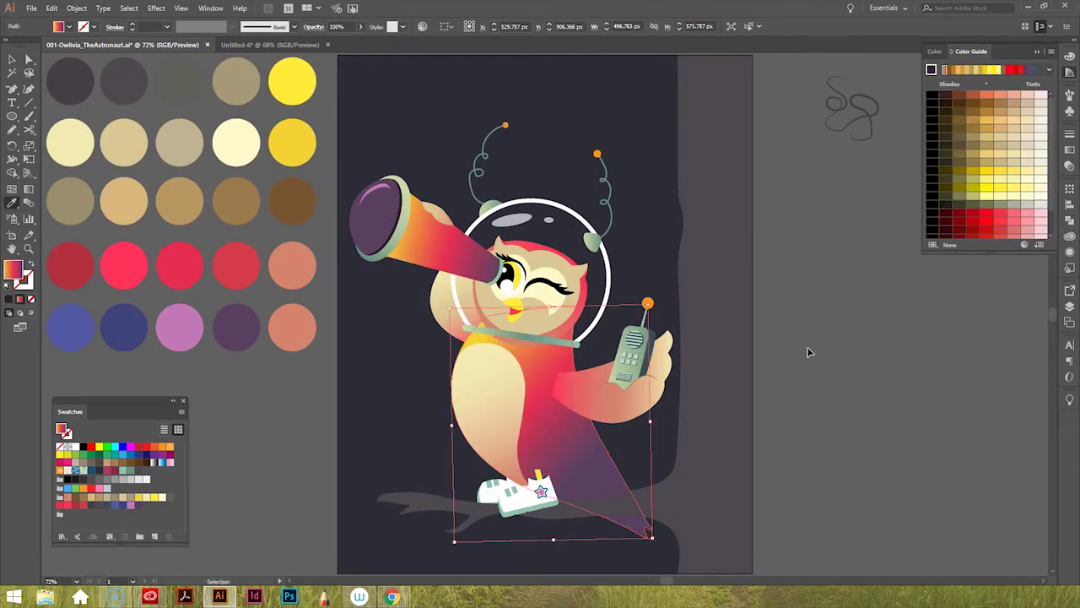
Angle the body gradient to the lower right and give the telescope a purple-to-navy gradient
left_click_drag(599, 448, 658, 533)
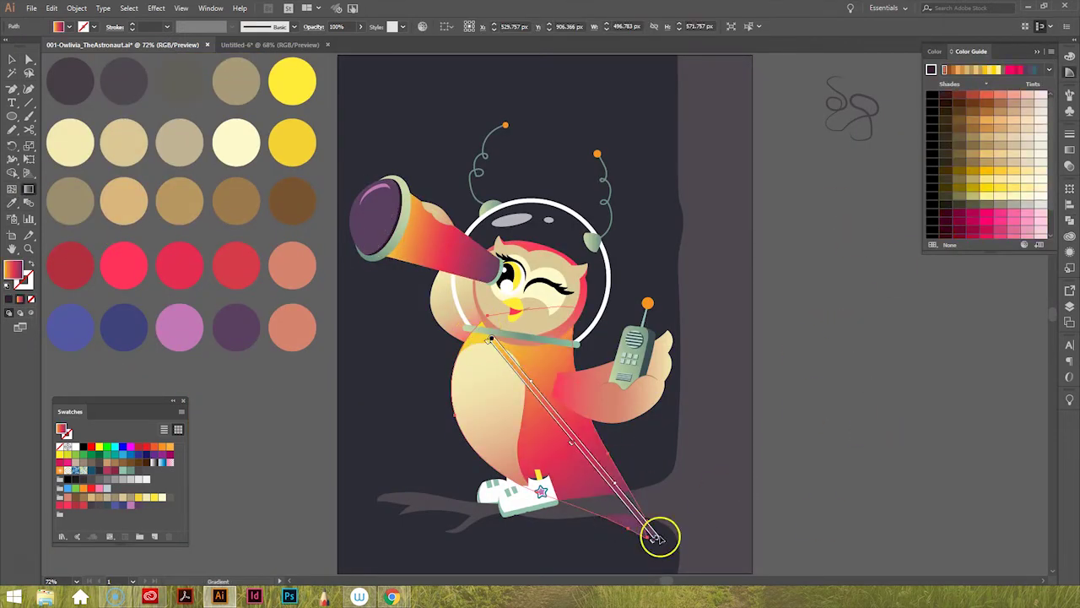
left_click(436, 252)
left_click(75, 501)
left_click(109, 475)
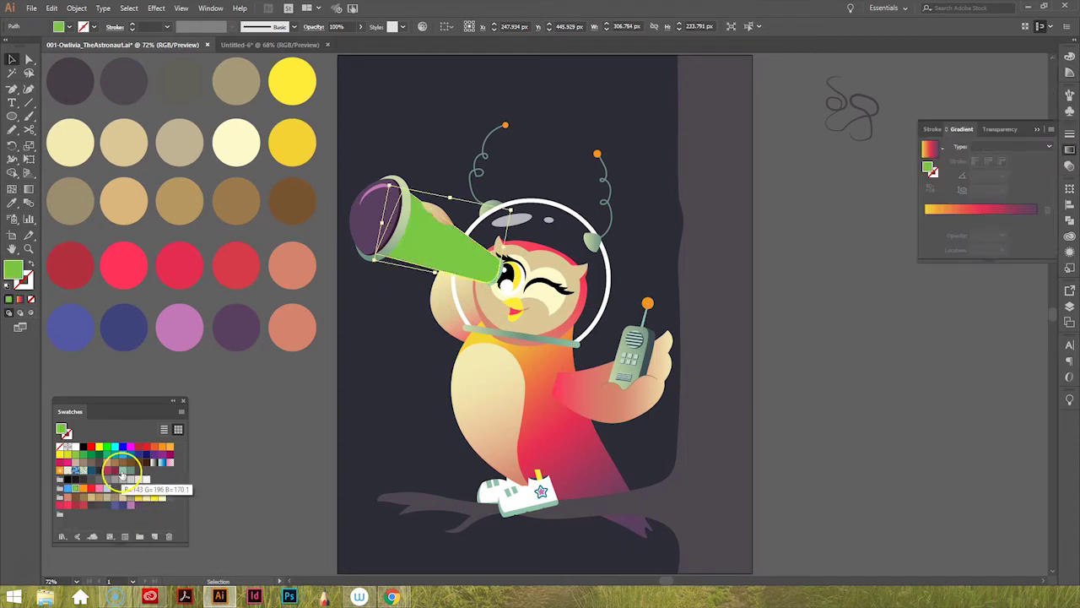
key("i")
key("g")
left_click(460, 240)
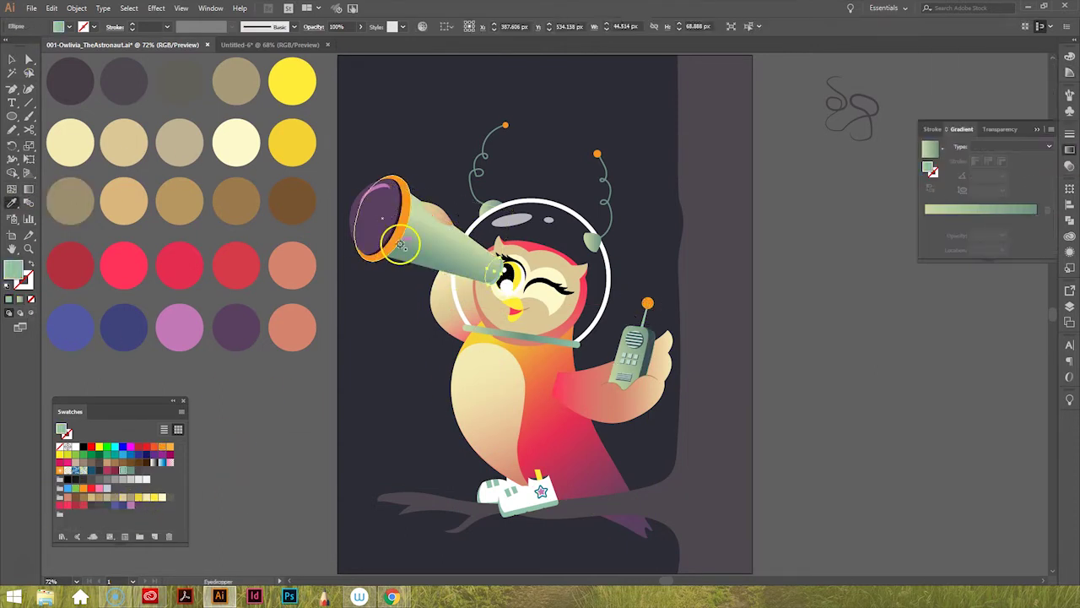
left_click(135, 503)
key("v")
left_click(854, 346)
left_click(1036, 217)
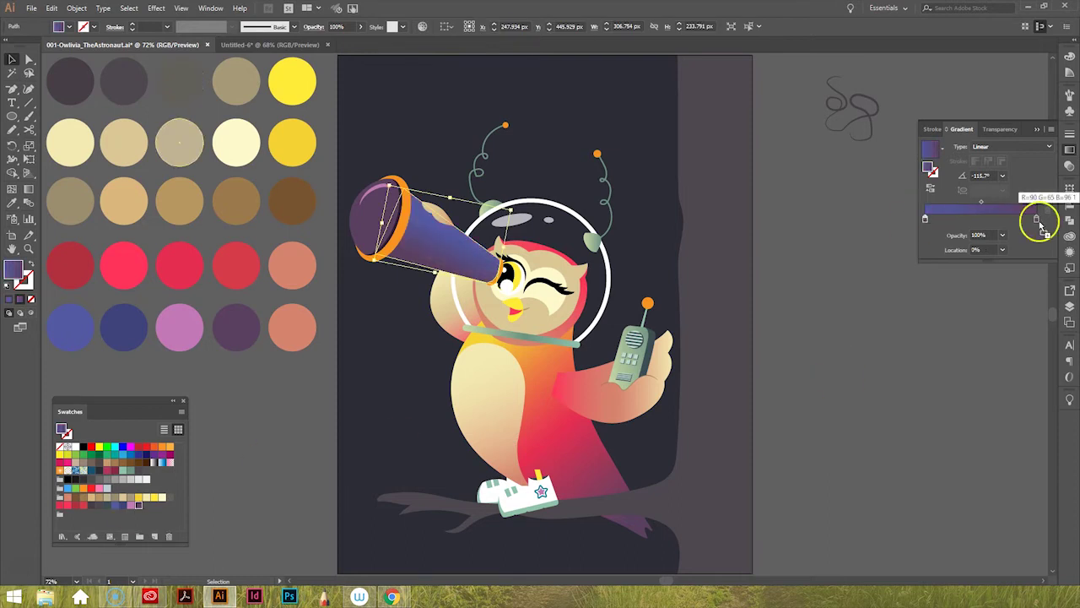
Set the owl's head to a beige-to-pink gradient, then deselect
left_click(13, 202)
left_click(604, 297)
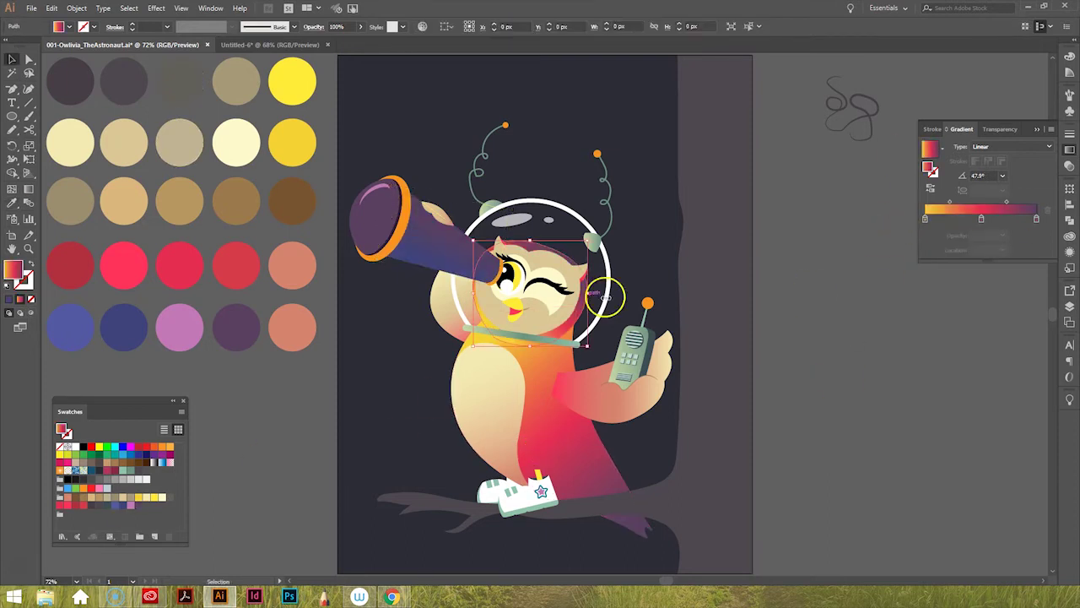
left_click(91, 500)
left_click(12, 59)
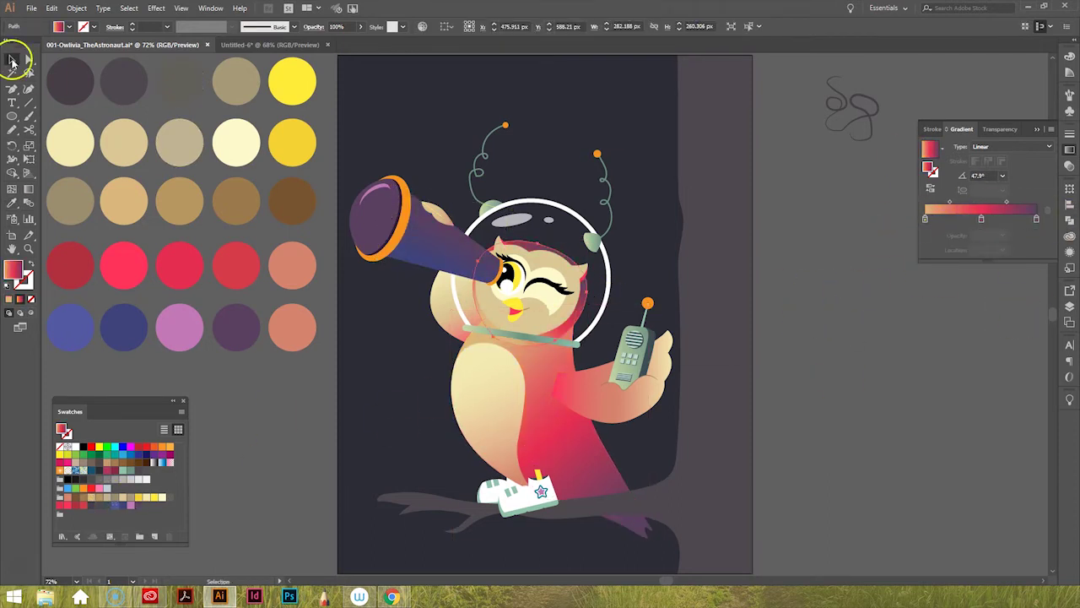
left_click(928, 388)
Recolour the telescope lens mint, then select the lens ellipse
left_click(85, 487)
left_click(11, 59)
double_click(615, 371)
double_click(314, 321)
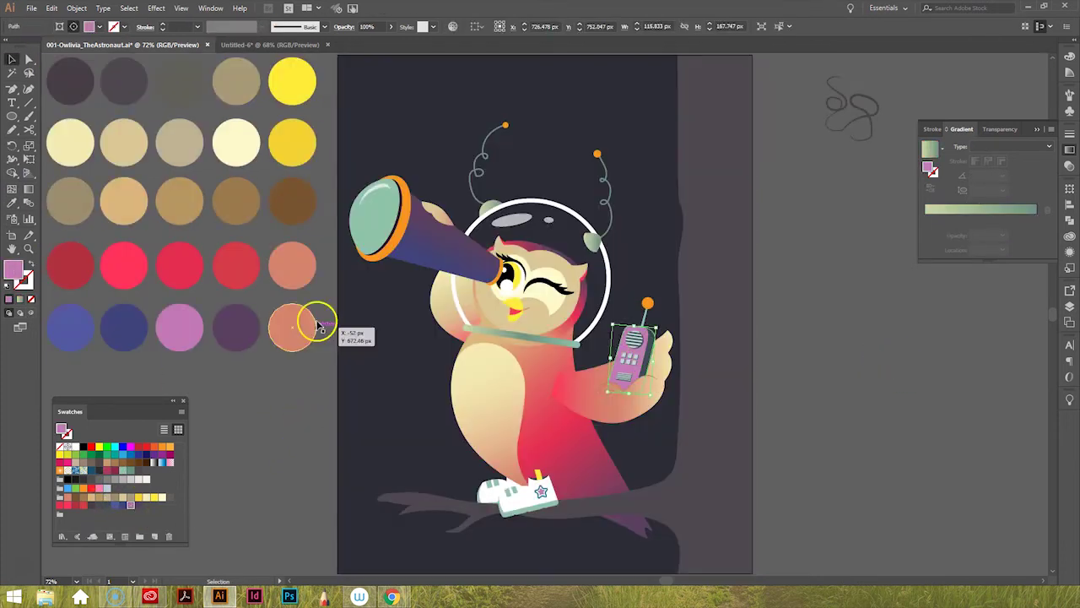
left_click(392, 253)
Try colours on the telescope rim, then undo the trial lens colours
left_click(75, 506)
left_click(68, 501)
left_click(73, 506)
left_click(249, 483)
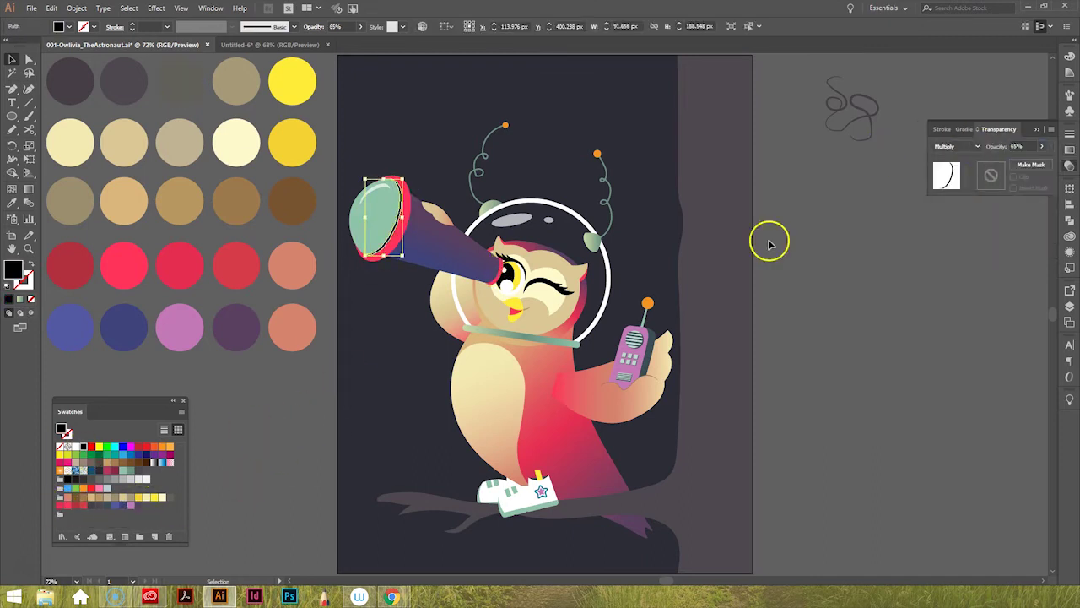
key("ctrl+z")
left_click(292, 378)
key("ctrl+z")
left_click(290, 405)
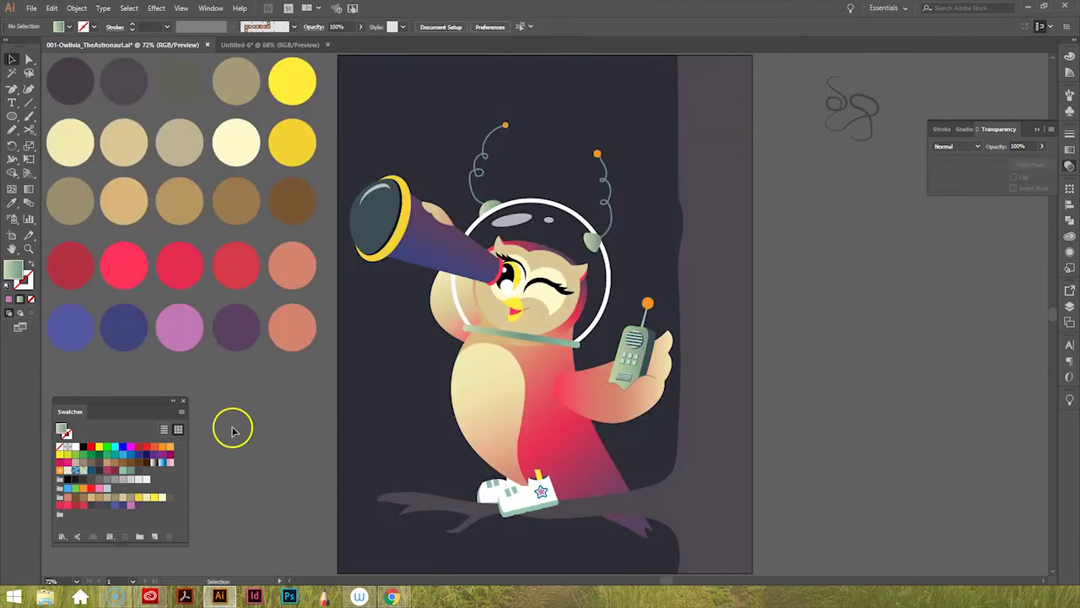
Sample the grey blob's colour onto the helmet reflection
left_click(604, 227)
left_click(795, 246)
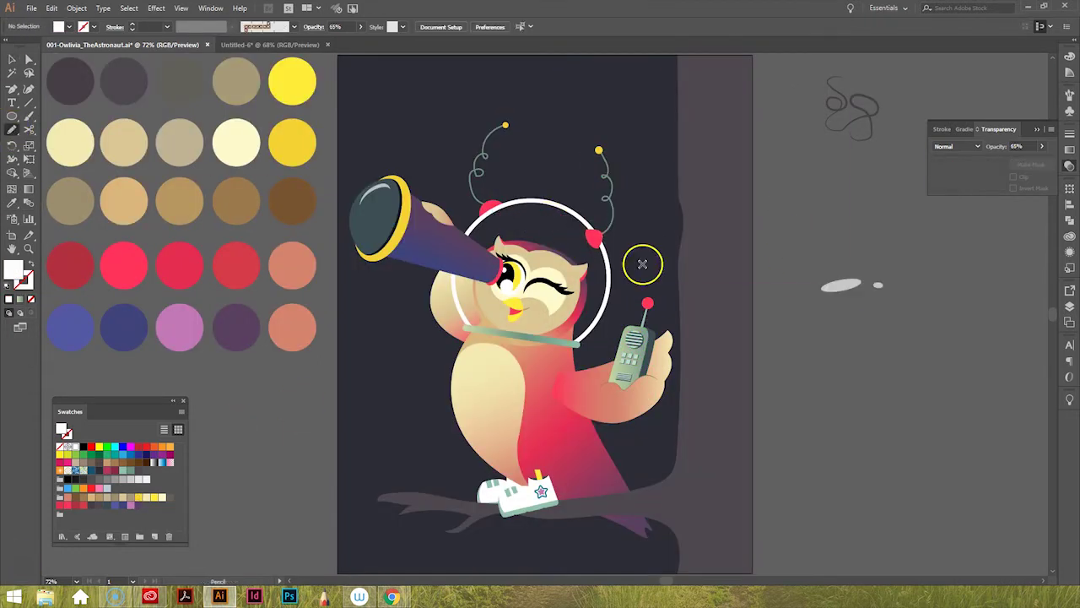
left_click(834, 284)
left_click(569, 229, "ctrl")
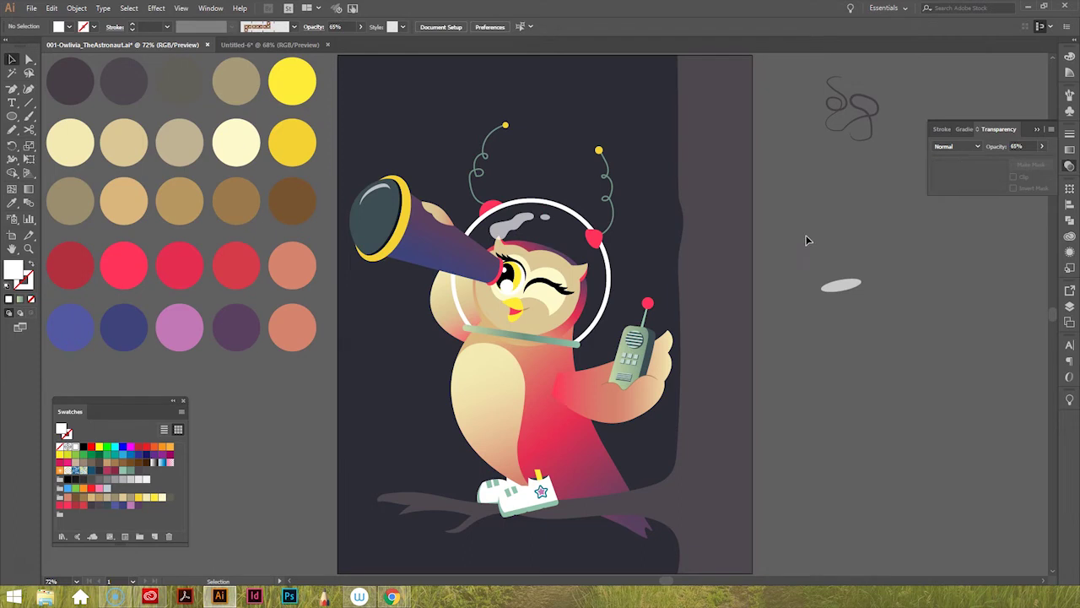
Sketch a short coloured freehand stroke off the artboard
left_click(12, 129)
left_click(108, 504)
mouse_move(689, 74)
left_mouse_down()
mouse_move(690, 147)
mouse_move(732, 84)
left_mouse_up()
left_click(166, 26)
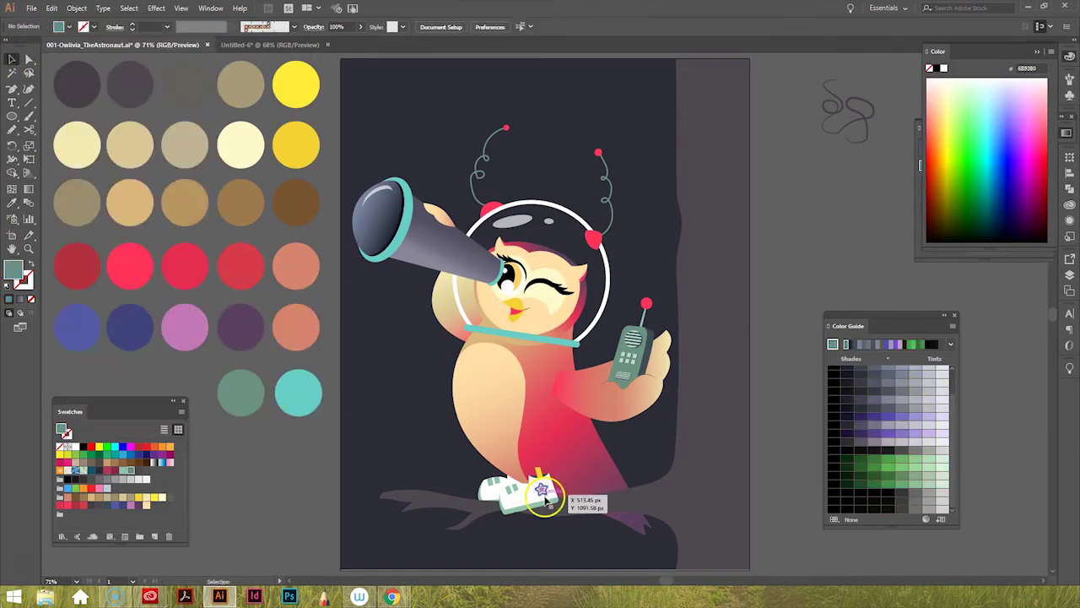
Make the shoe star pink and adjust the owl body's gradient direction
left_click_drag(544, 498, 482, 495)
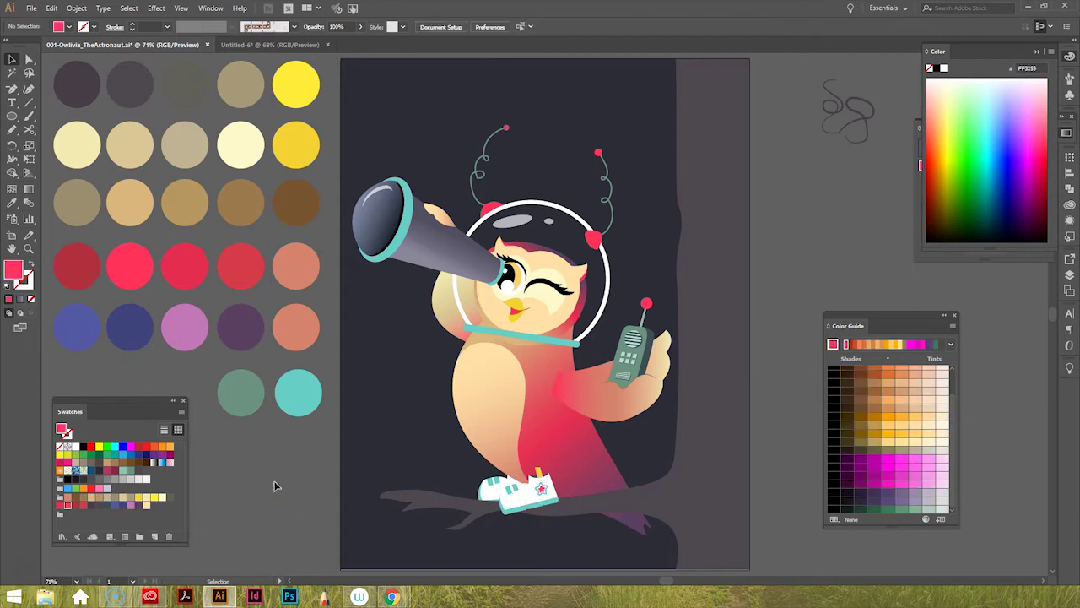
left_click_drag(487, 357, 627, 446)
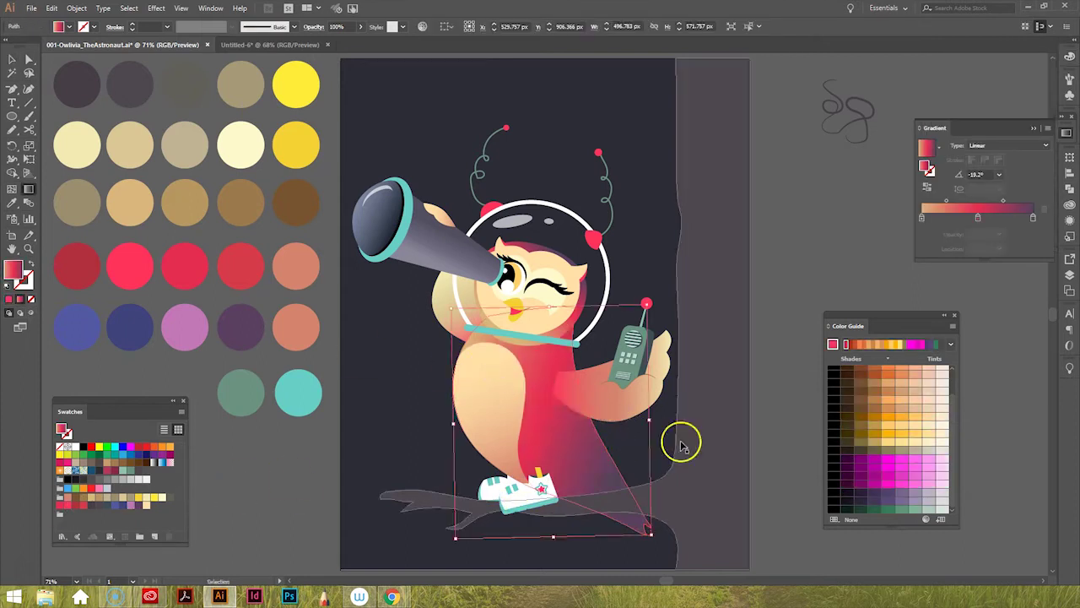
left_click(989, 219)
Check the owl head's anchor points and sample the cream palette colour
key("a")
left_click(518, 345)
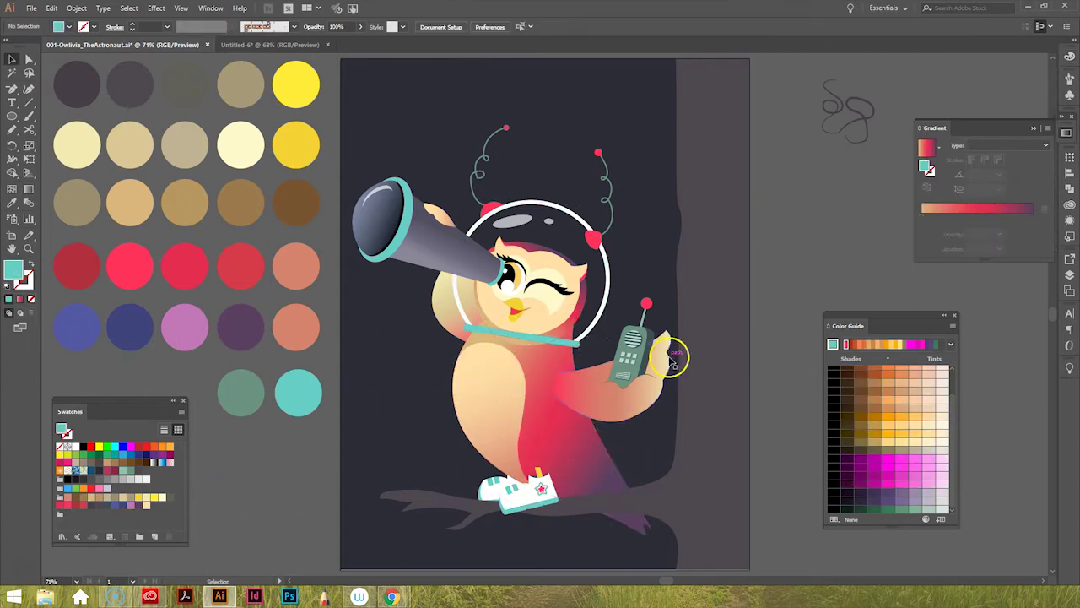
left_click(12, 59)
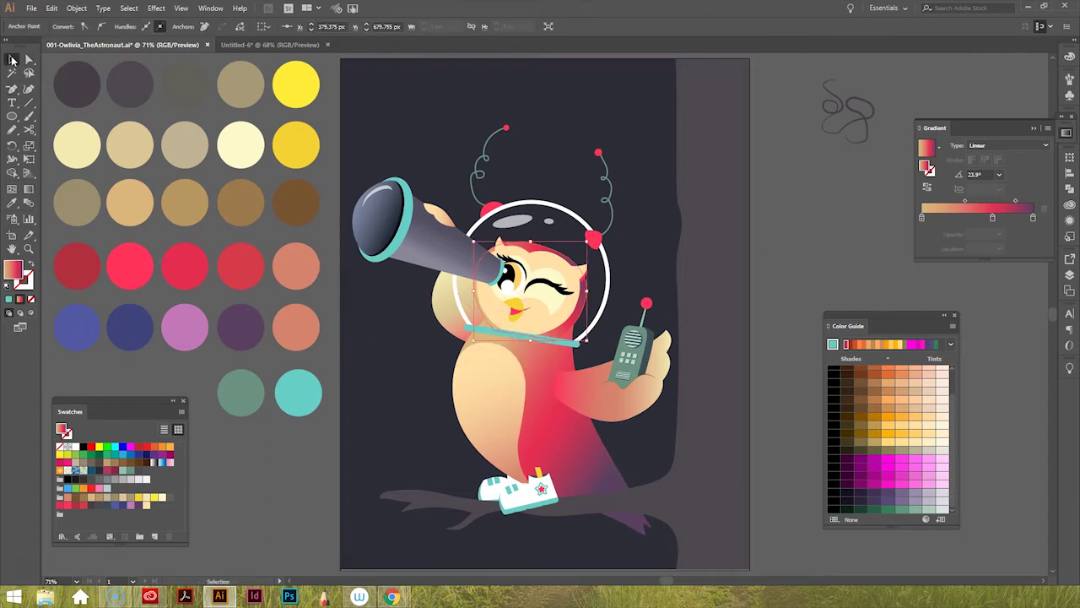
left_click(129, 145)
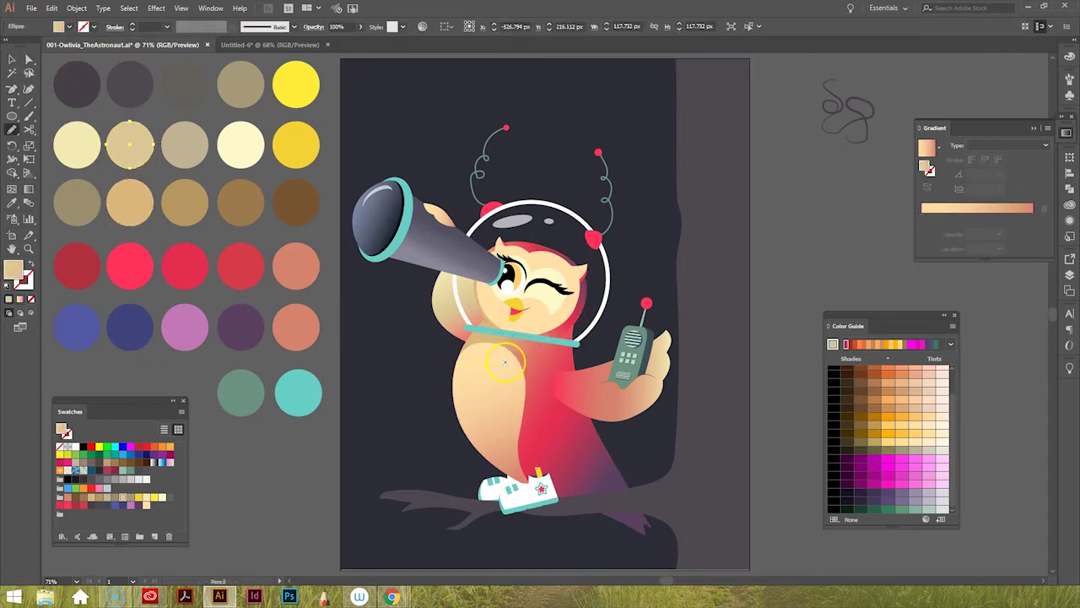
Duplicate the circle into a row of seven circles
scroll(148, 256, "up", 5)
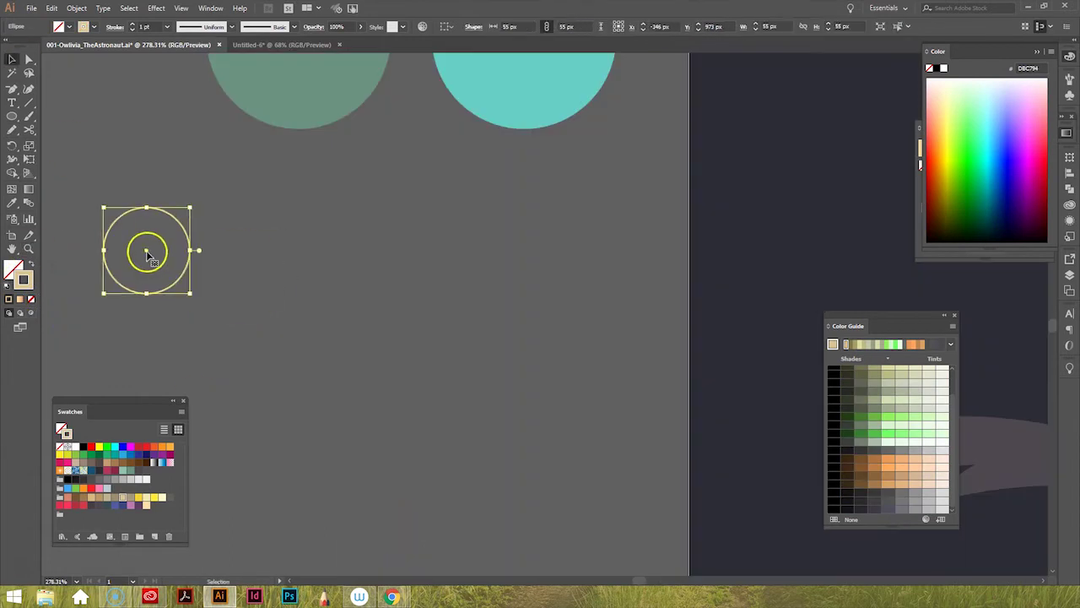
key("ctrl+d")
key("ctrl+d")
key("ctrl+d")
key("ctrl+a")
key("ctrl+g")
left_click(1063, 90)
left_click(945, 314)
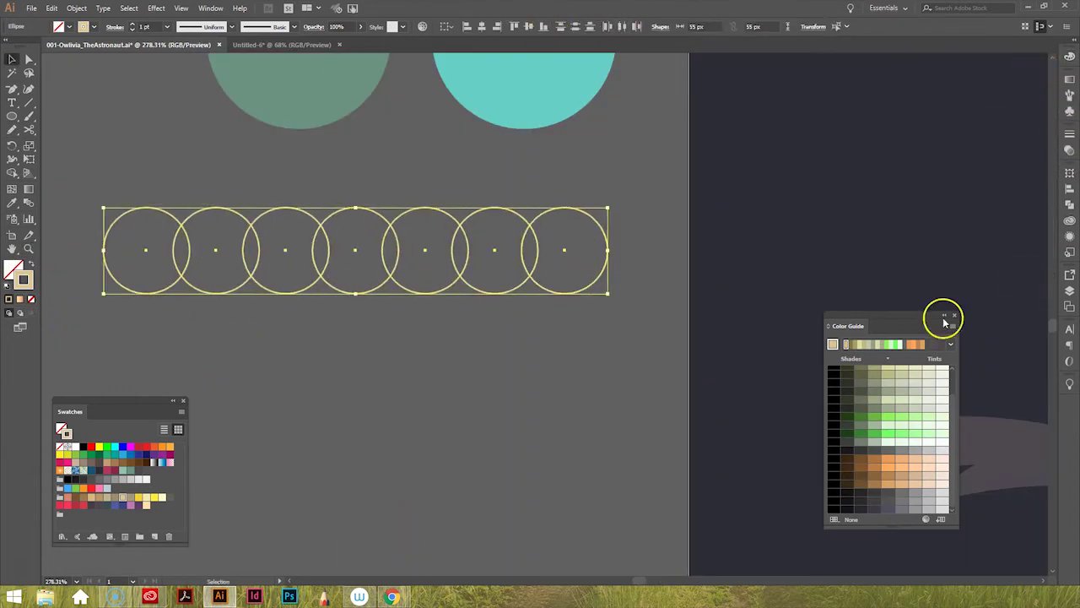
left_click(77, 8)
left_click(96, 63)
Cover the circles' tops with a rectangle and Divide them, then undo the split
left_click(195, 218)
left_click(12, 116)
left_click_drag(66, 157, 633, 276)
key("ctrl+a")
left_click(939, 224)
left_click_drag(180, 282, 180, 318)
key("ctrl+z")
key("ctrl+z")
key("ctrl+z")
key("ctrl+z")
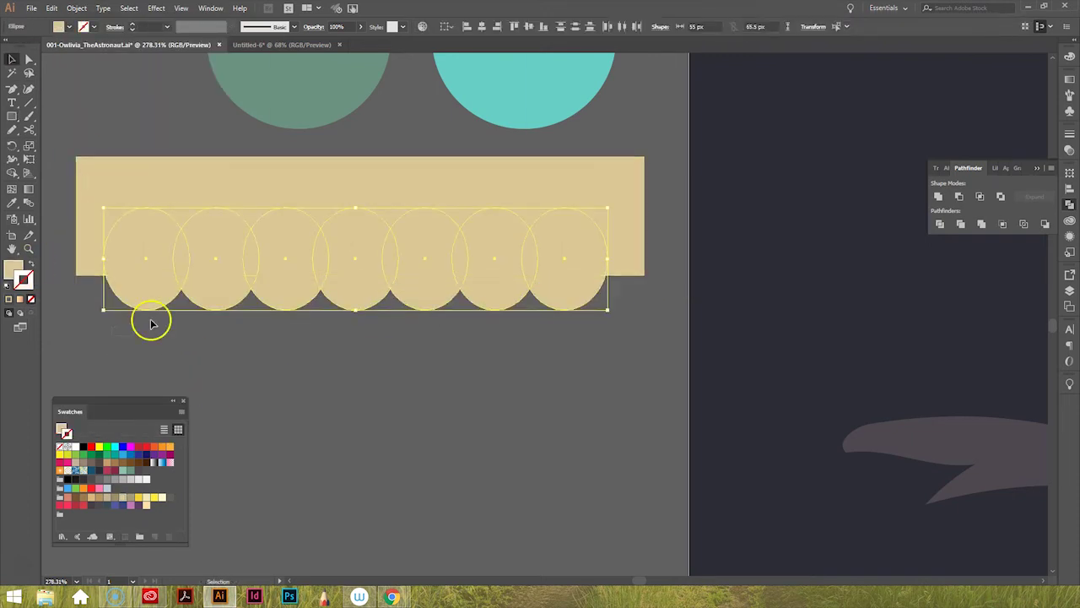
key("ctrl+z")
key("ctrl+z")
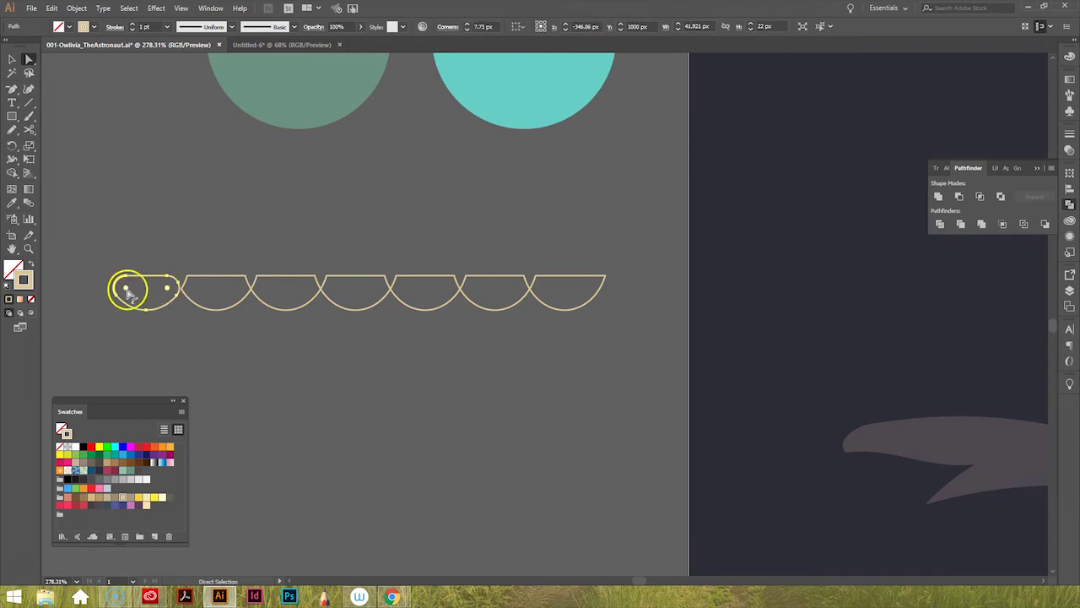
Cut and divide the scallop row, removing the extra straight segments
left_click(385, 275)
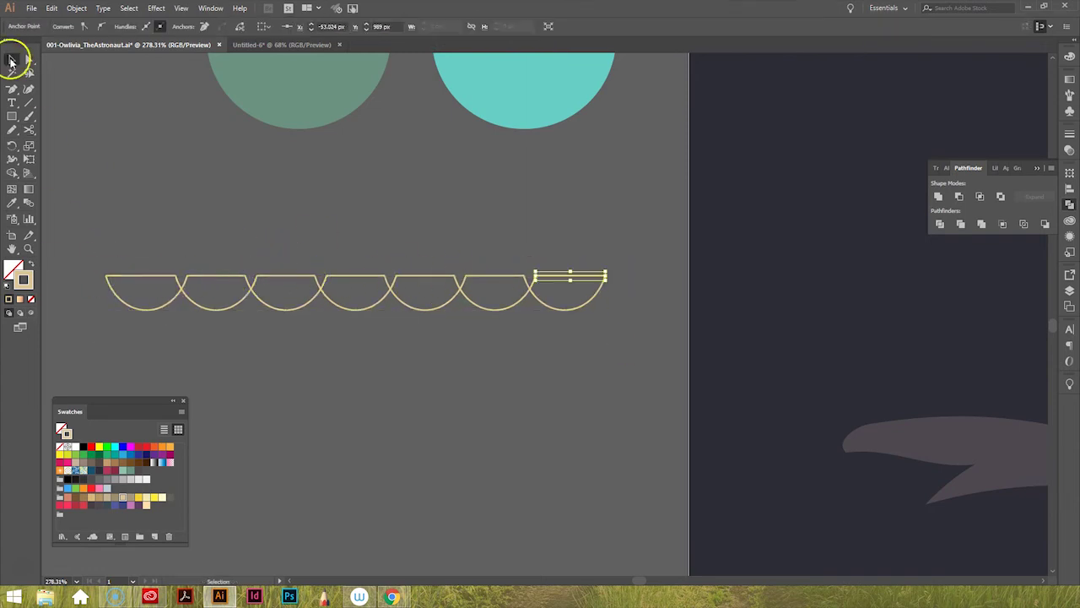
left_click(11, 61)
left_click(177, 278)
left_click(939, 224)
left_click(182, 291)
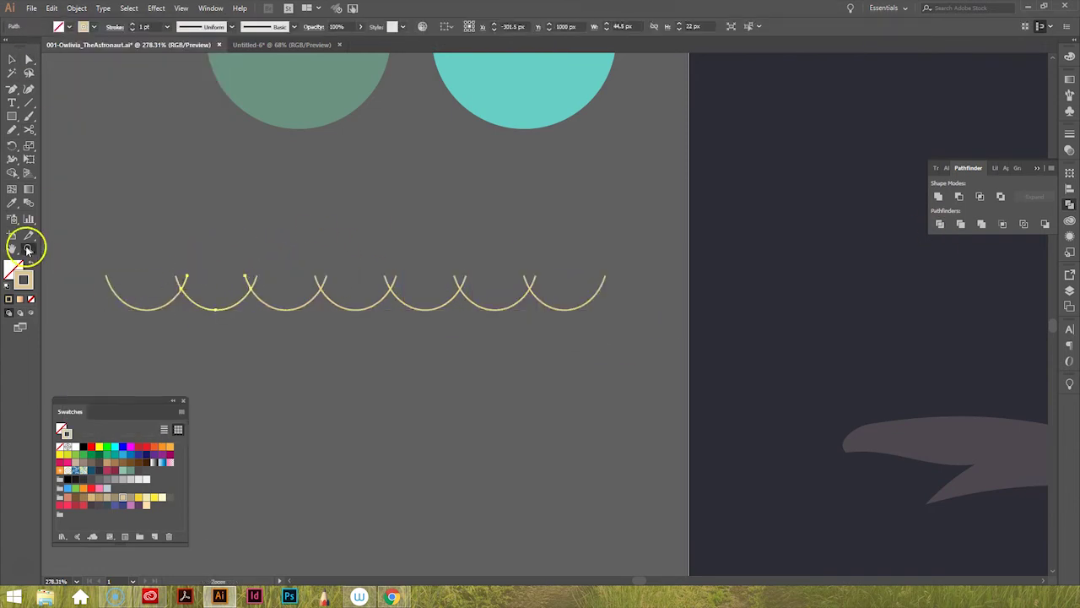
Place the cream scallop trim across the owl's chest
left_click_drag(133, 264, 591, 307)
key("v")
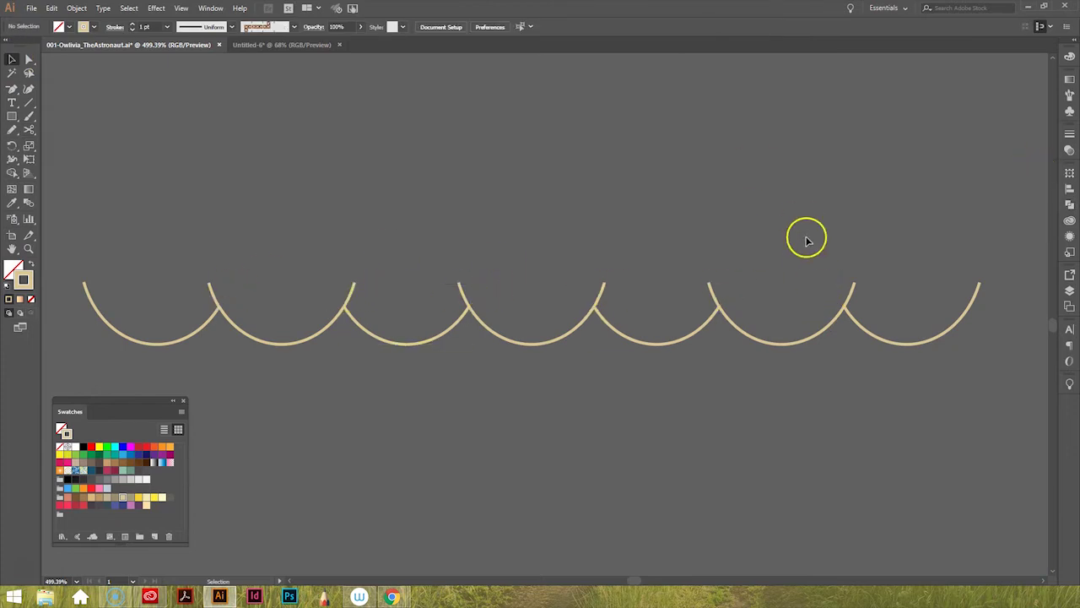
key("ctrl+0")
left_click_drag(496, 365, 494, 362)
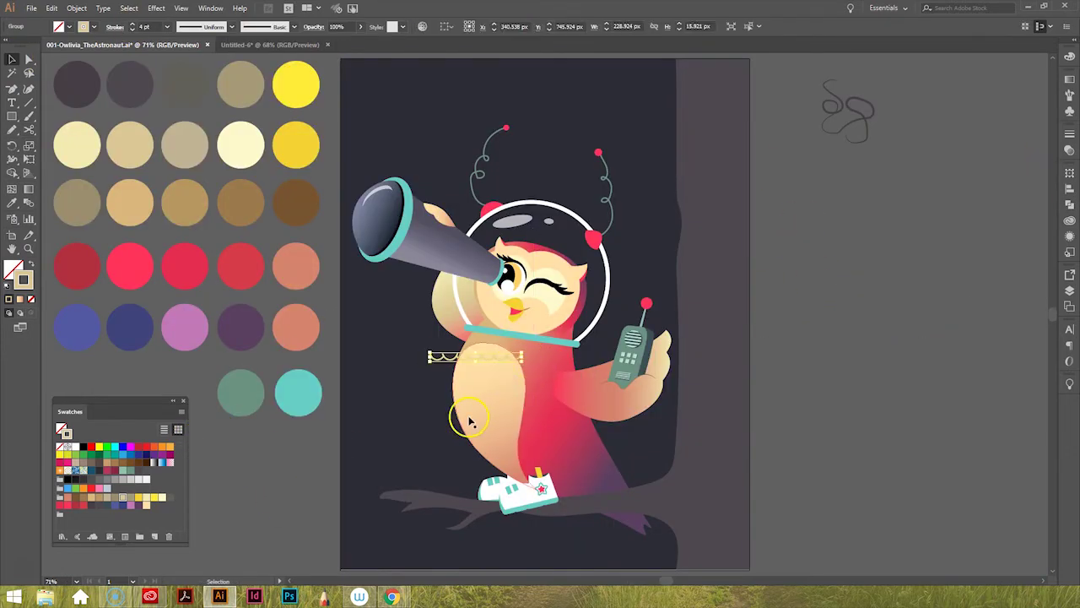
Add another scallop row and space all the rows evenly
key("ctrl+d")
key("ctrl+d")
left_click_drag(402, 466, 553, 353)
left_click(591, 32)
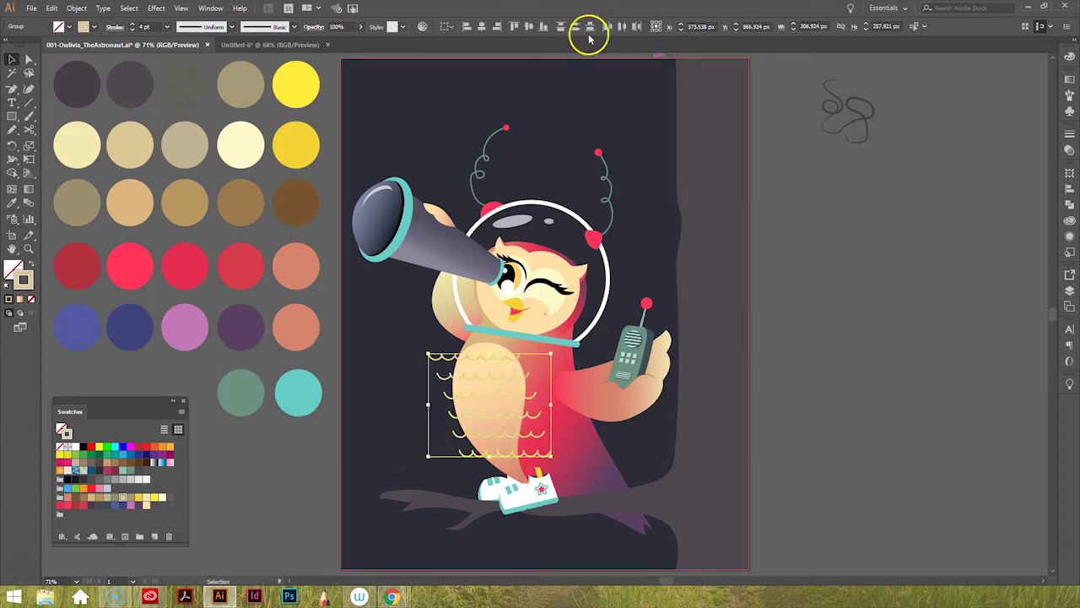
scroll(481, 458, "up", 5)
left_click(410, 394)
left_click(458, 453)
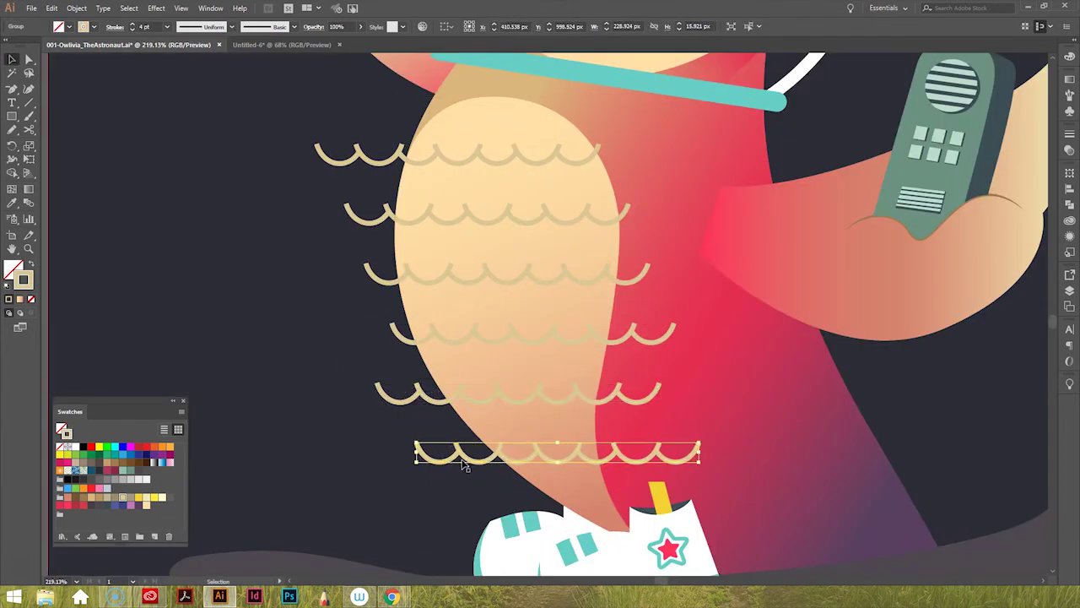
key("ctrl+0")
left_click(709, 321)
Position the scallop lines over the gradient teardrop
left_click(1069, 289)
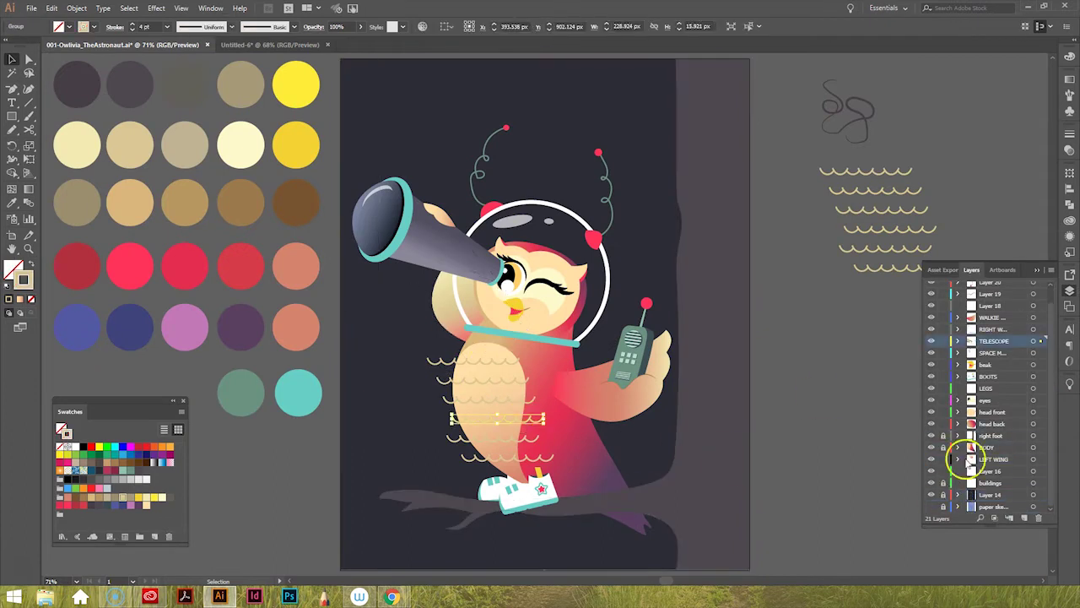
left_click(462, 418)
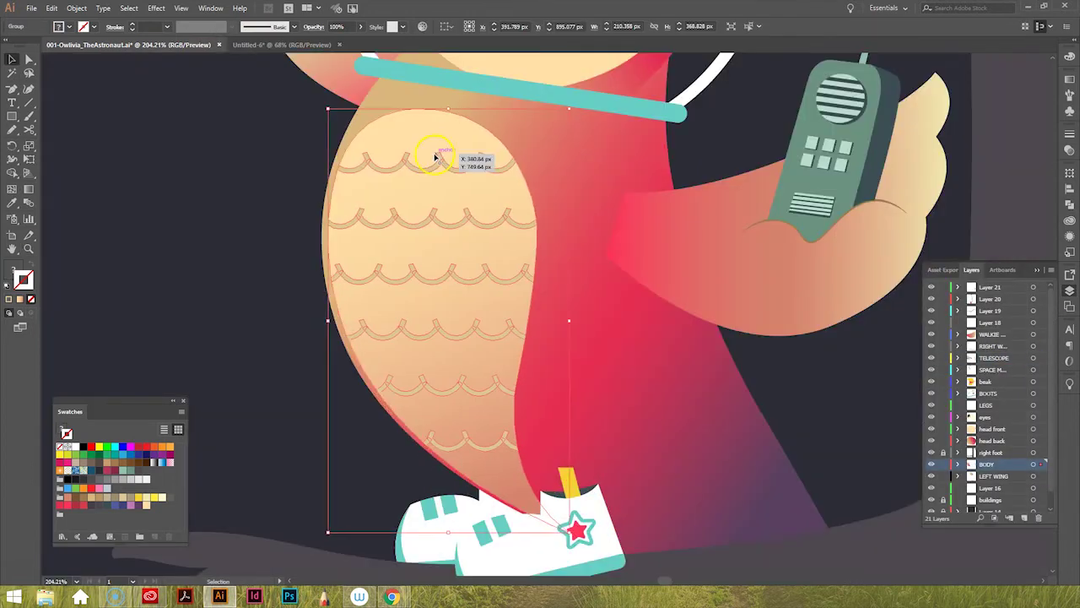
left_click_drag(435, 157, 488, 407)
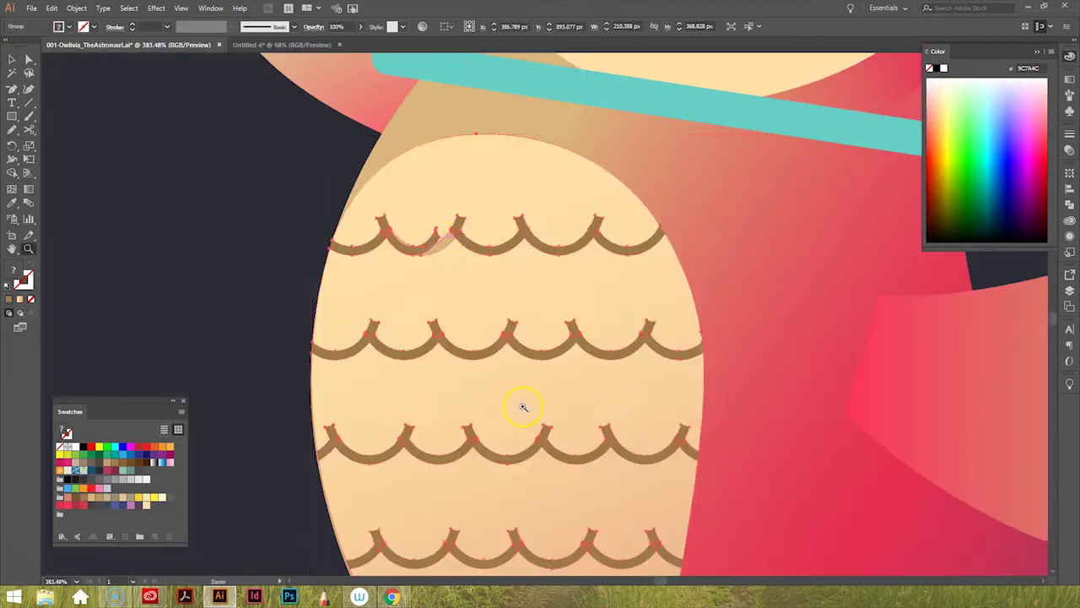
key("v")
left_click(434, 243)
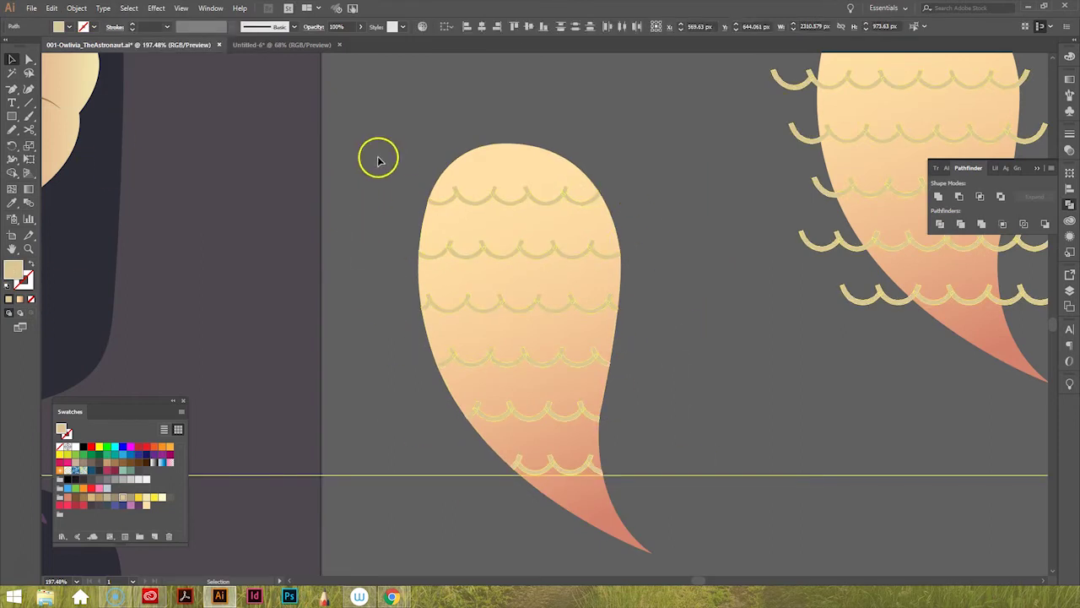
Clip the scallops inside the teardrop and move the scalloped wing onto the owl's body
left_click_drag(377, 160, 581, 285)
key("ctrl+x")
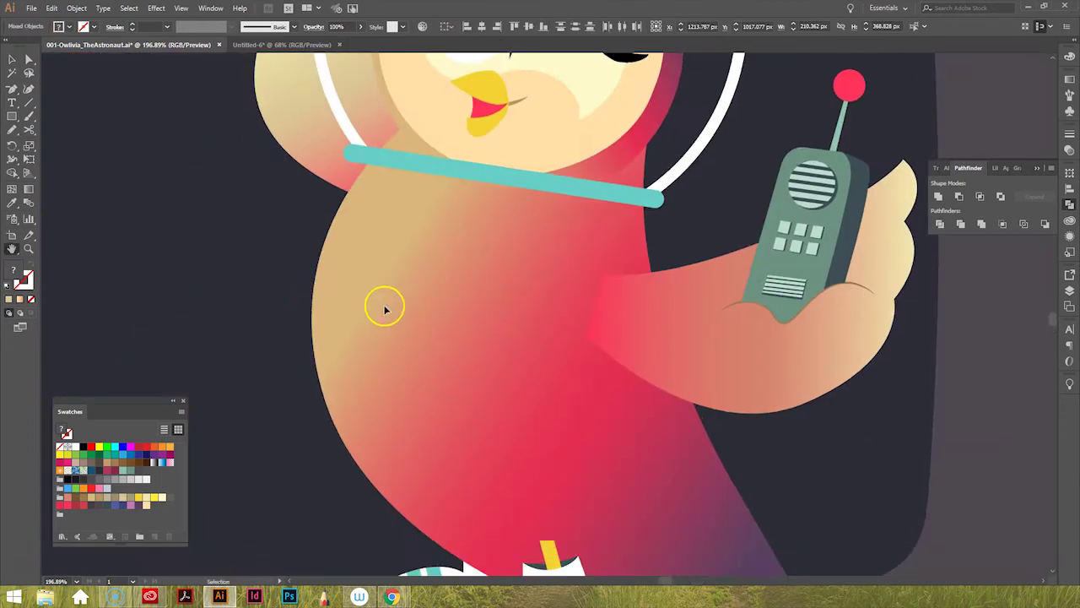
key("ctrl+v")
left_click_drag(464, 257, 344, 346)
Try new colours on the wing scallops
key("ctrl+0")
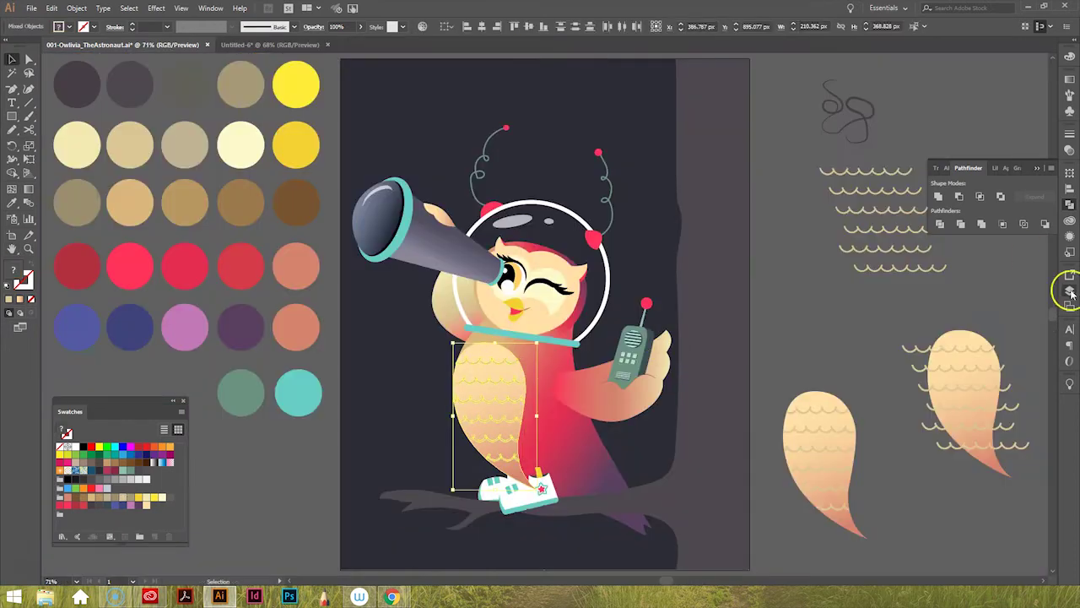
left_click(1069, 290)
left_click(96, 495)
left_click(140, 502)
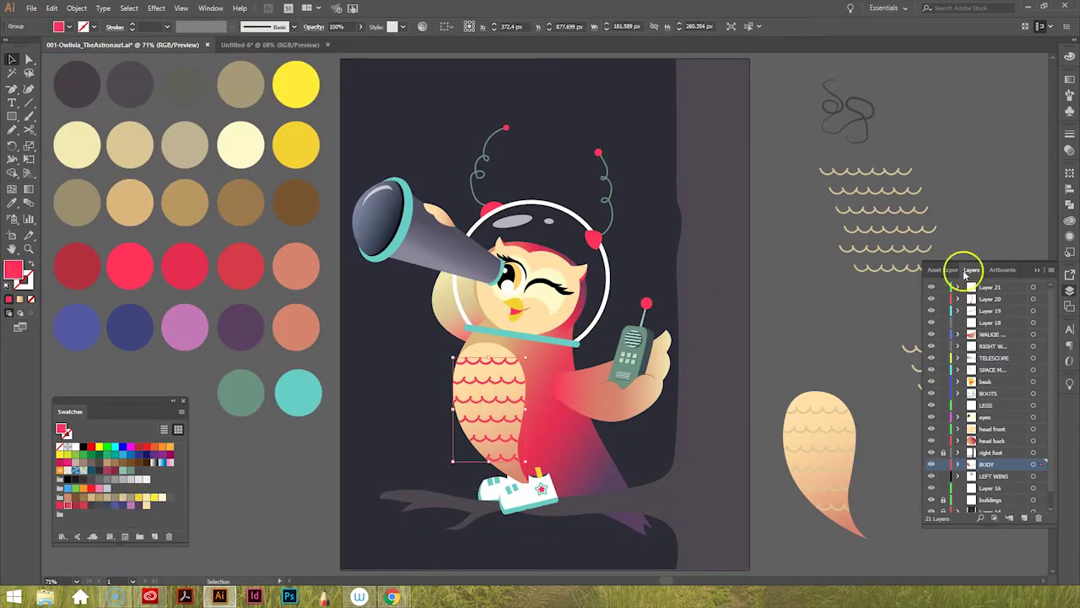
left_click(803, 323)
Inspect the telescope body's teal-to-purple gradient
left_click(1036, 146)
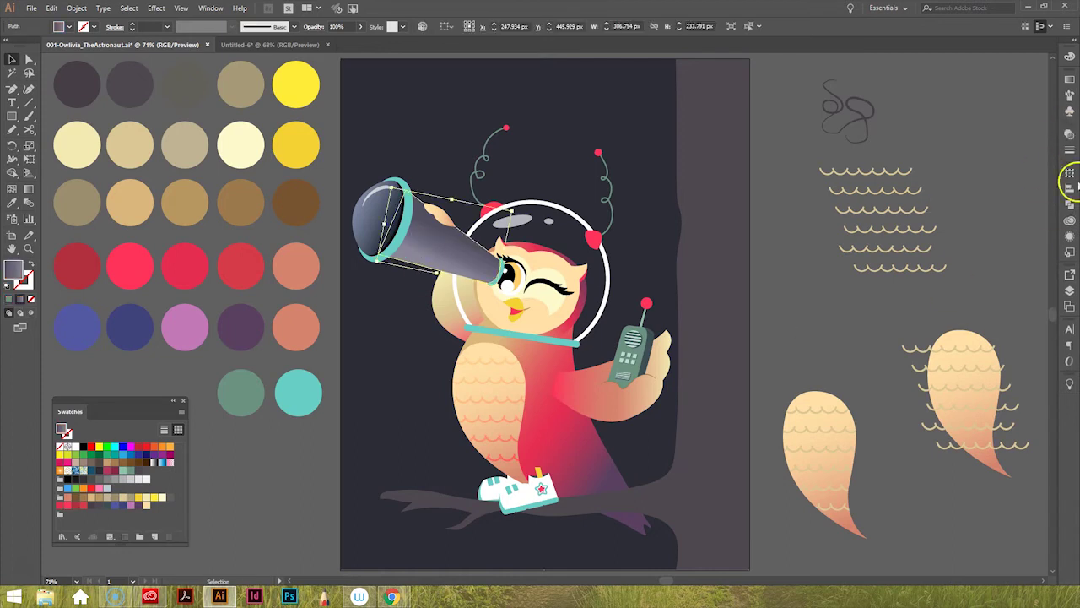
left_click(1068, 174)
left_click(240, 392)
left_click(780, 317)
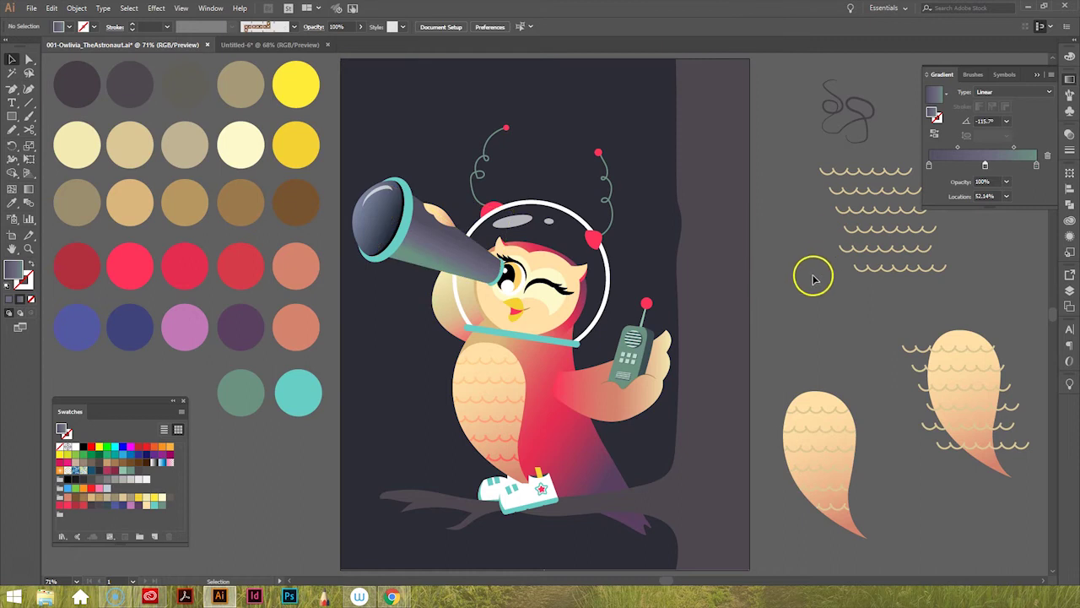
double_click(633, 359)
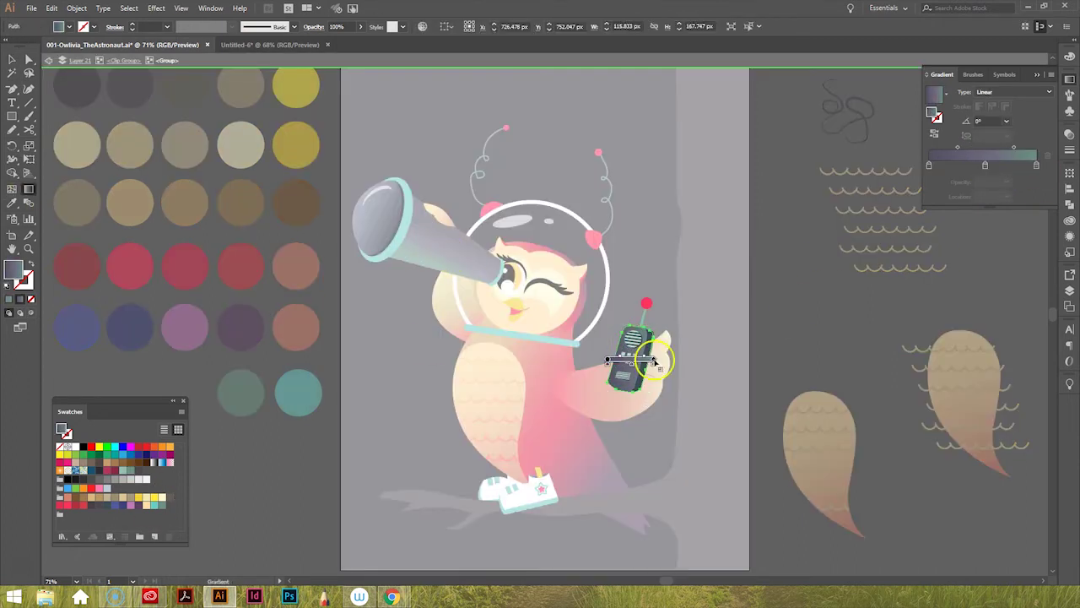
key("Escape")
Make the telescope rim yellow and turn the antenna knobs and collar grey-green
left_click(384, 220)
key("i")
left_click(93, 97)
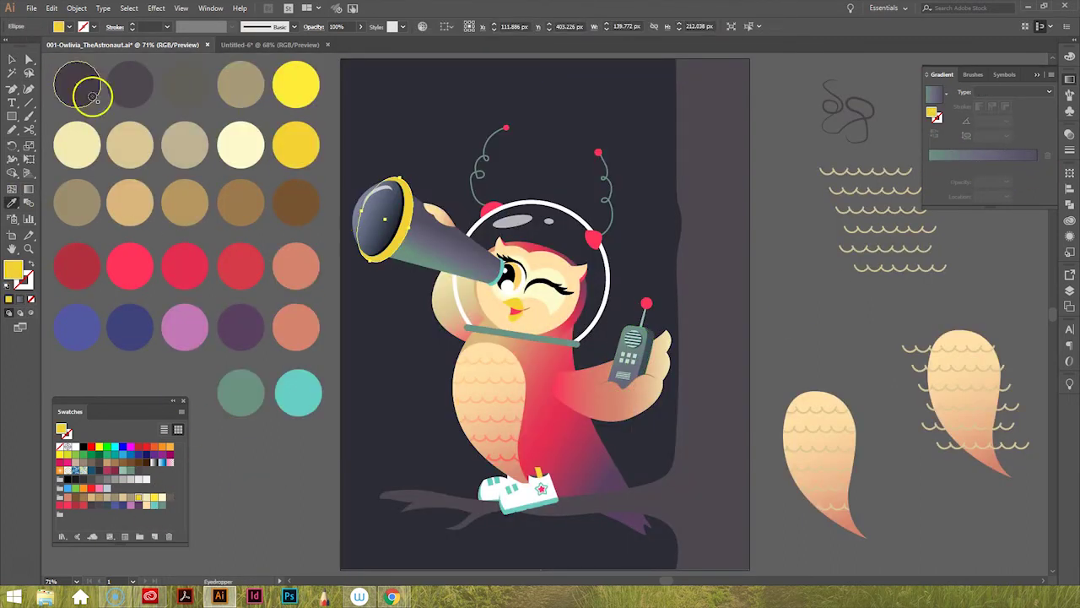
left_click(595, 244, "ctrl")
left_click(298, 393)
left_click(523, 338, "ctrl")
left_click(298, 393)
left_click(498, 268, "ctrl")
left_click(120, 334)
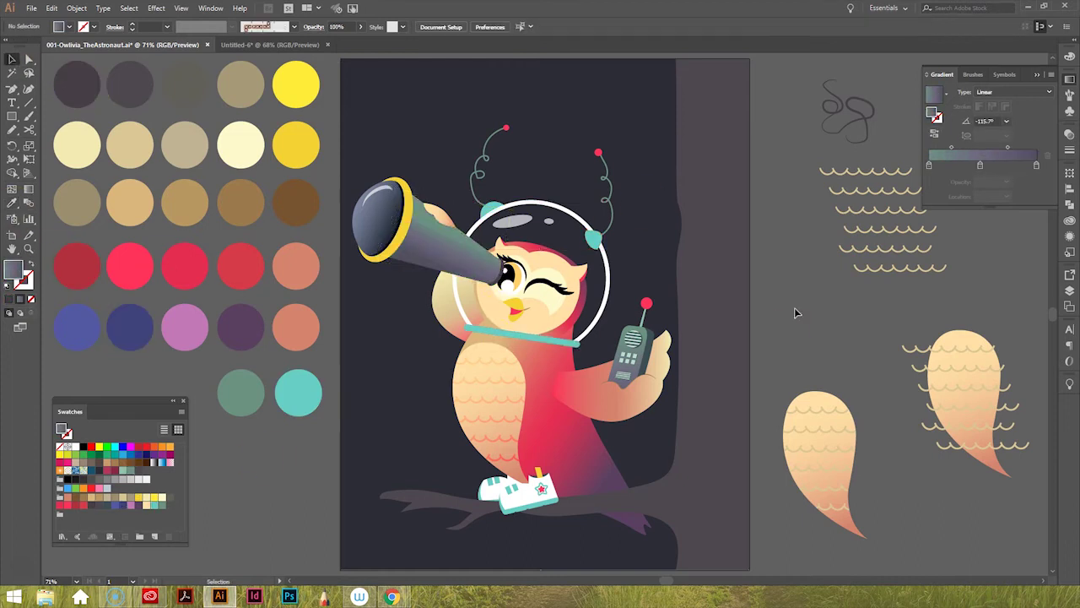
left_click(241, 393)
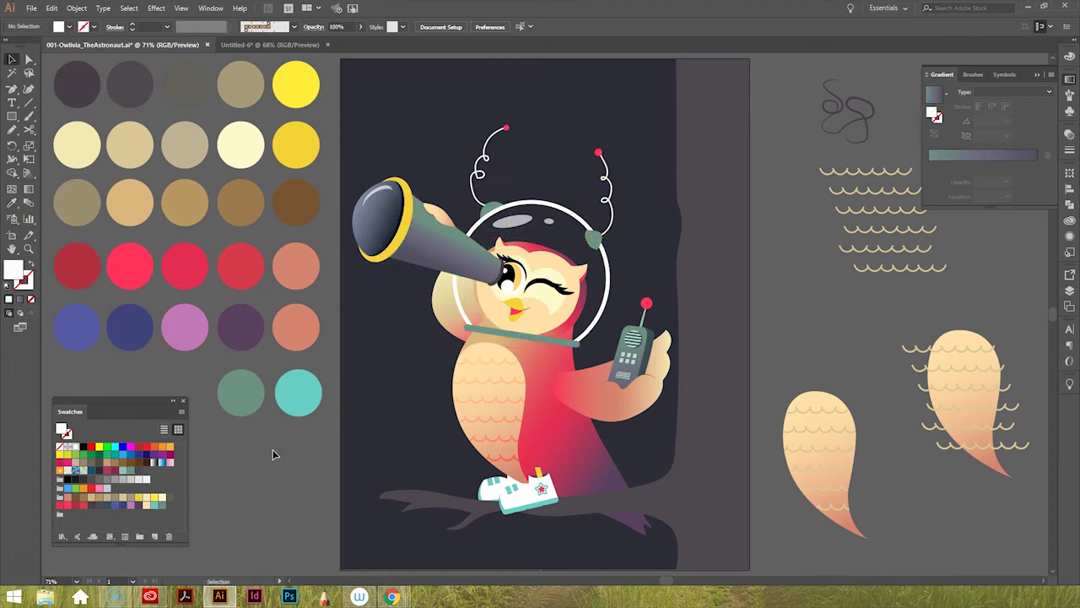
Colour the antenna curls grey-blue and the shoe's teal trim grey-green
left_click(504, 169, "ctrl")
left_click(126, 478)
left_click(261, 486, "ctrl")
left_click(245, 392)
left_click(69, 262, "ctrl")
Remove the light stop from the owl ear's gradient
scroll(506, 287, "up", 5)
left_click(707, 222, "ctrl")
key("ctrl+0")
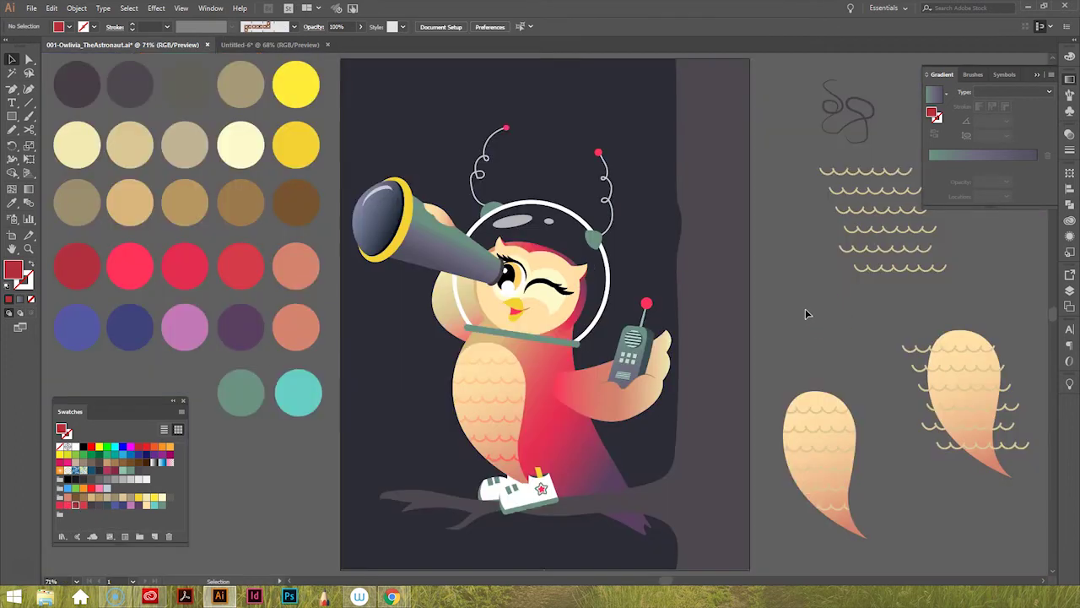
left_click(789, 295)
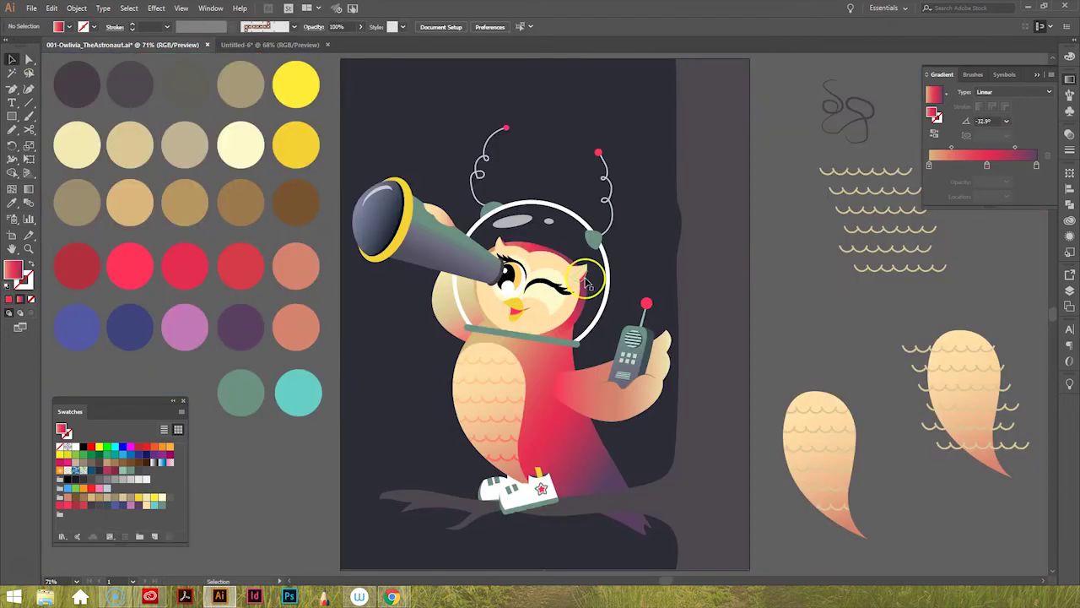
scroll(588, 285, "up", 8)
left_click(515, 287, "ctrl")
left_click(964, 154)
left_click_drag(964, 154, 509, 306)
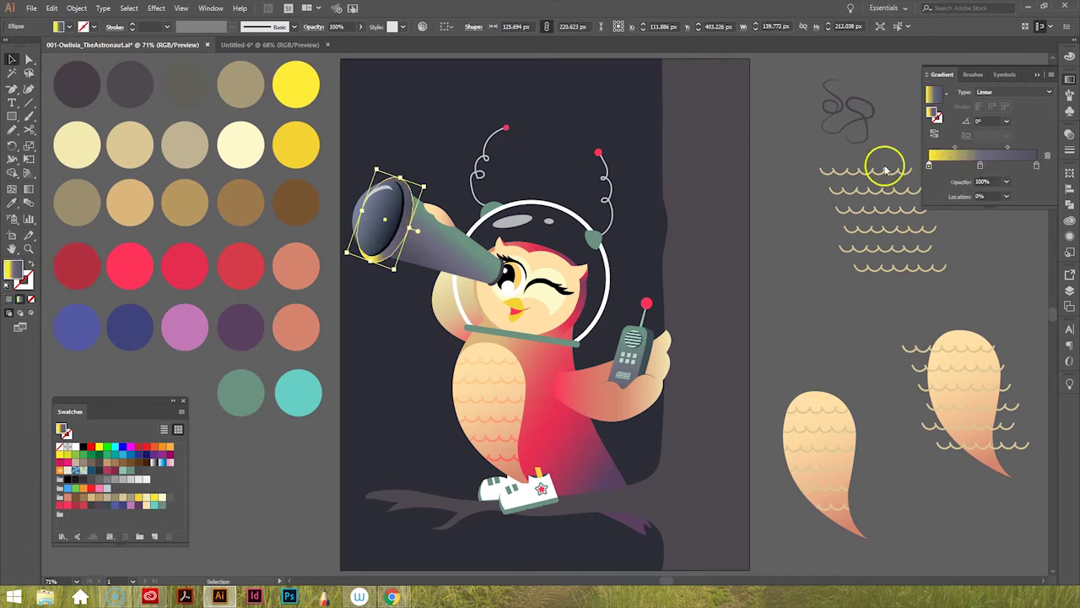
Angle the lens gradient diagonally and give the antenna base the green gradient
key("g")
left_click_drag(407, 195, 363, 245)
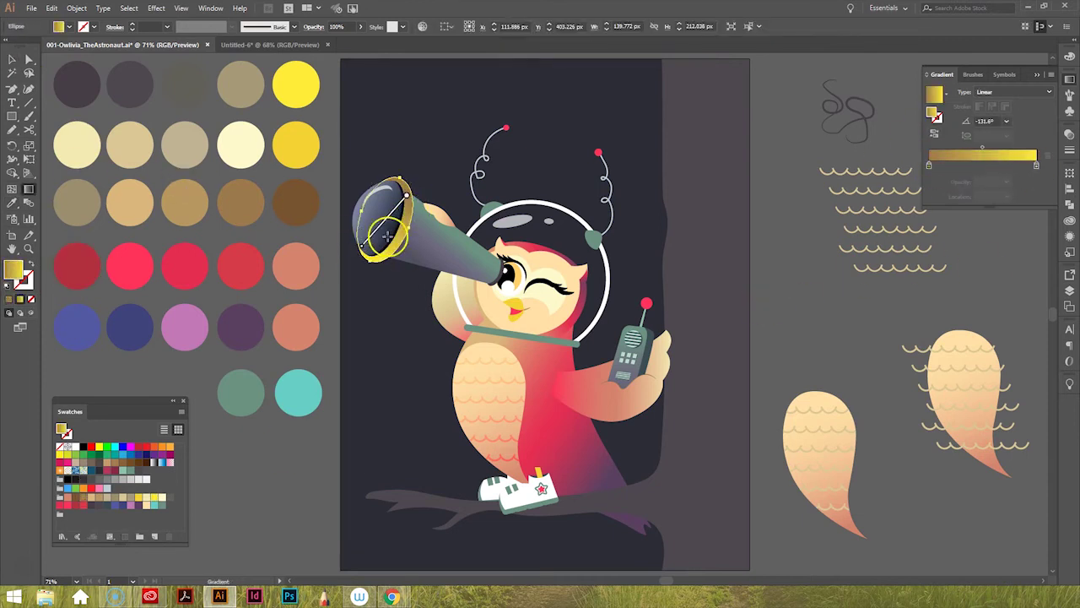
left_click(796, 290)
key("i")
left_click(453, 251)
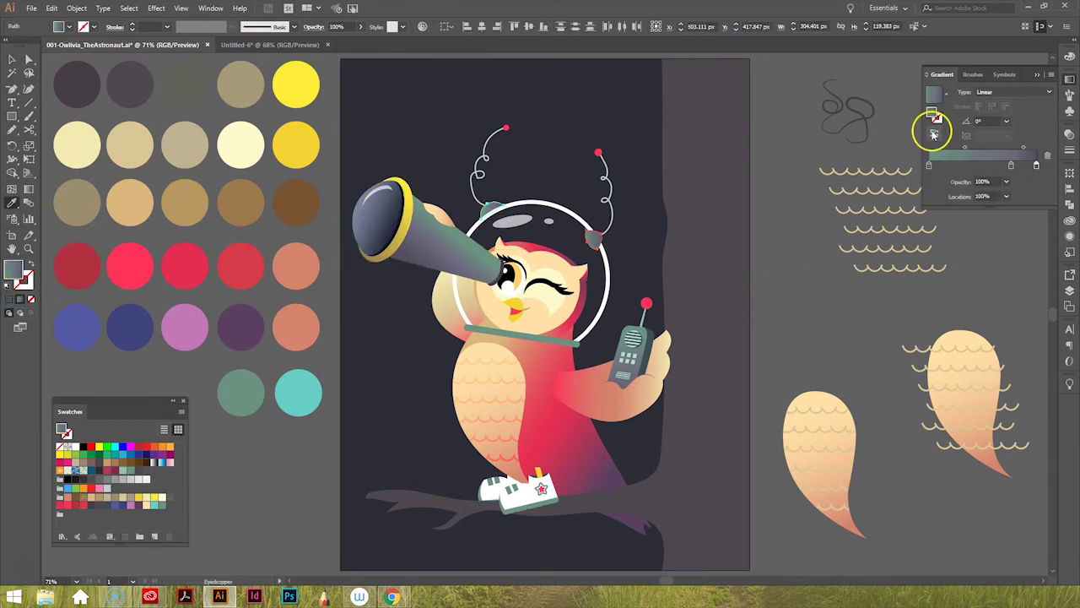
key("g")
left_click(594, 244)
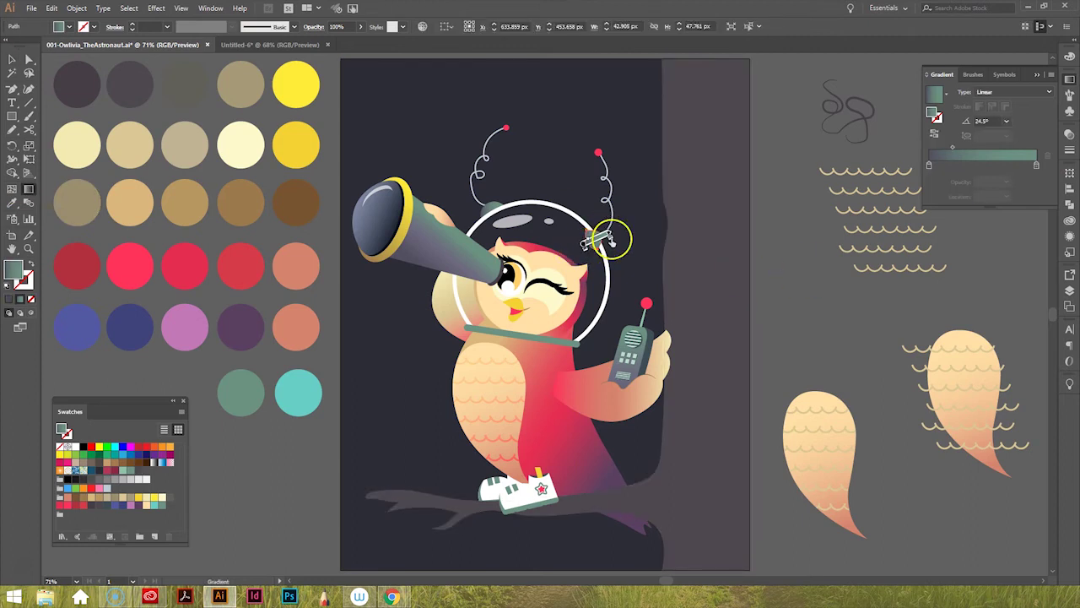
Slim the tree trunk's edges and give the telescope lens a red gradient
left_click(700, 309)
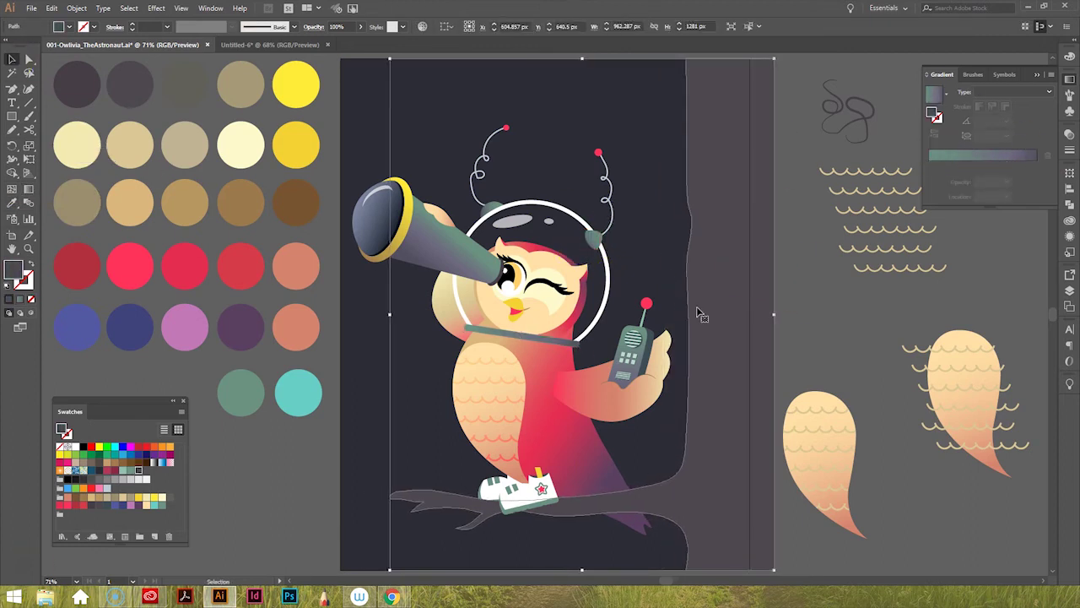
key("a")
left_click_drag(689, 572, 662, 572)
key("v")
left_click(409, 108)
left_click(707, 553)
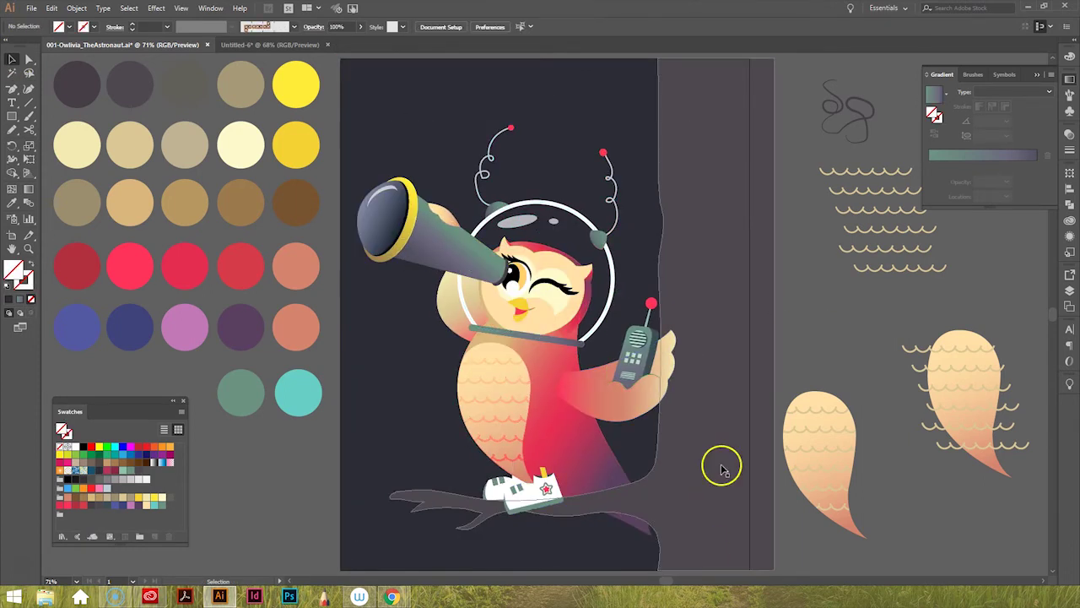
key("a")
left_click_drag(665, 219, 672, 218)
left_click(728, 126)
key("v")
left_click(823, 315)
left_click(384, 217)
left_click(983, 160)
Edit the lens gradient's middle stop and change the end stop to blue-purple
left_click(991, 165)
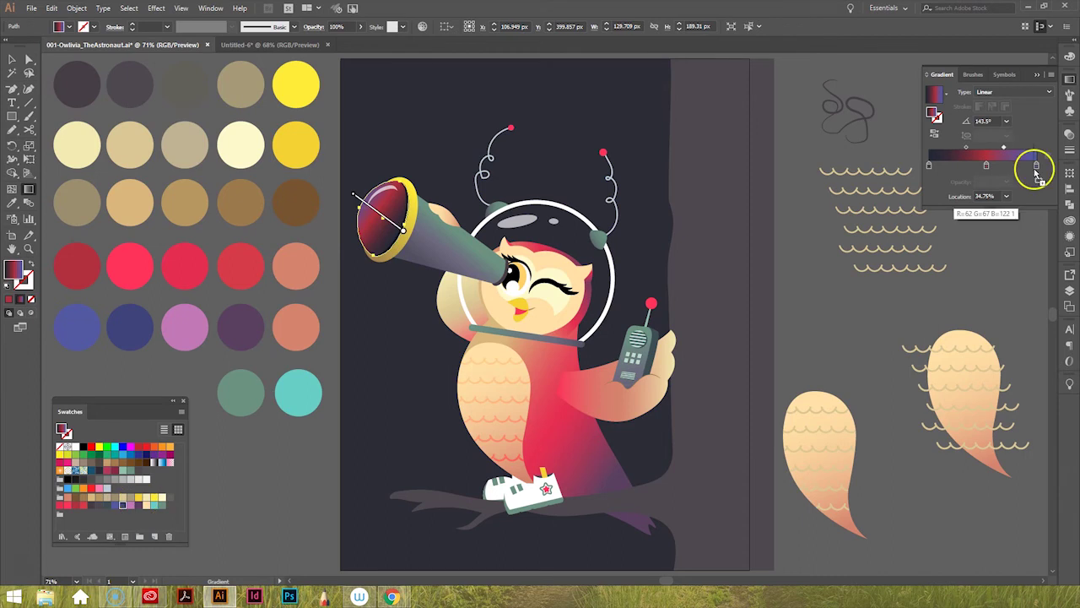
double_click(988, 166)
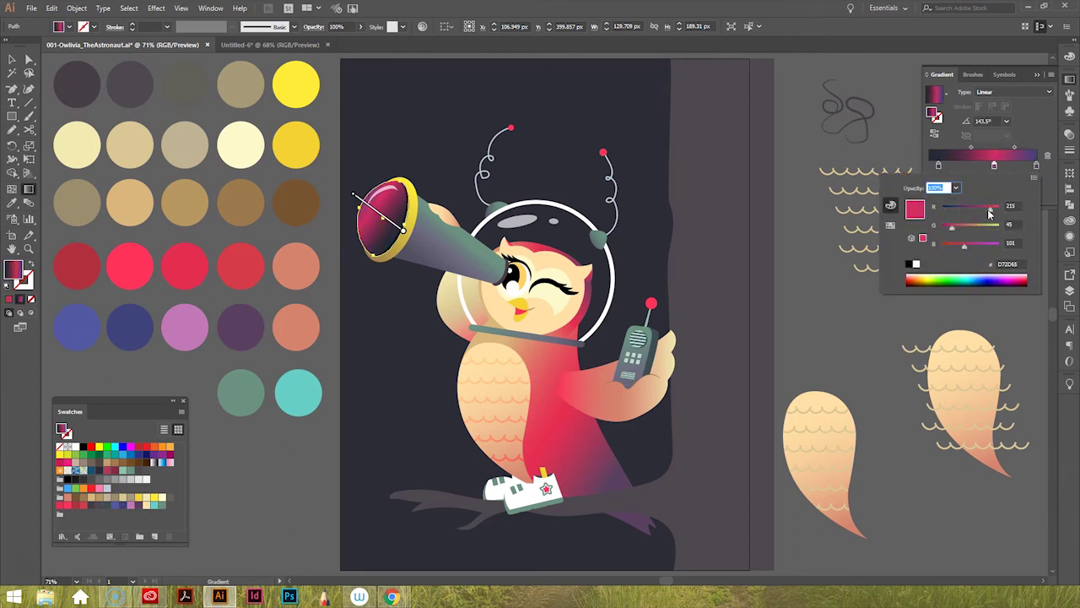
left_click(1019, 150)
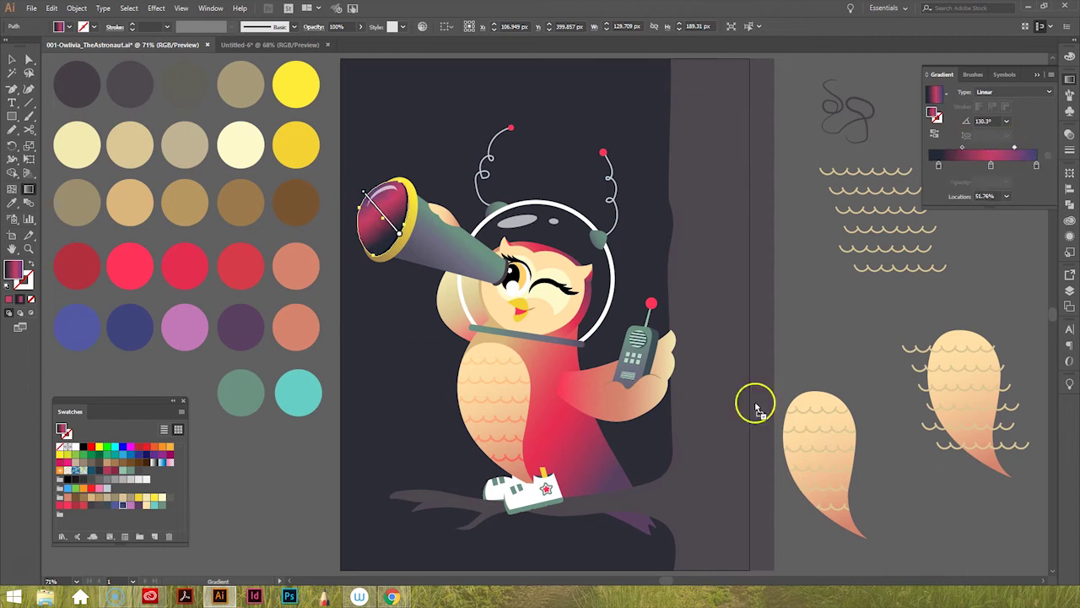
double_click(1036, 166)
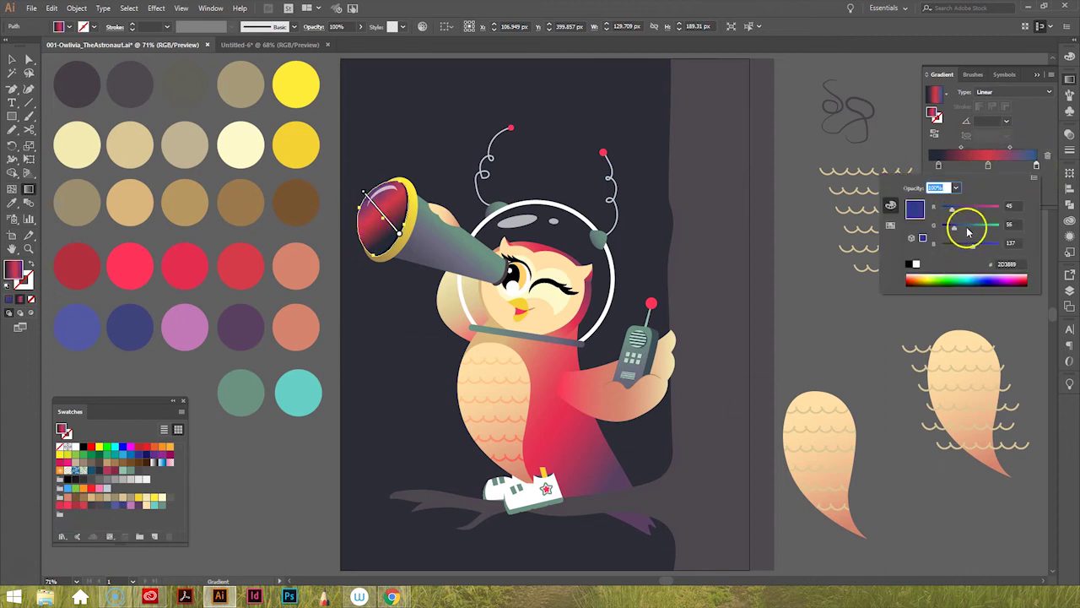
left_click(193, 477)
Try a thick curved white stroke above the collar bar, then revert it
left_click(820, 278)
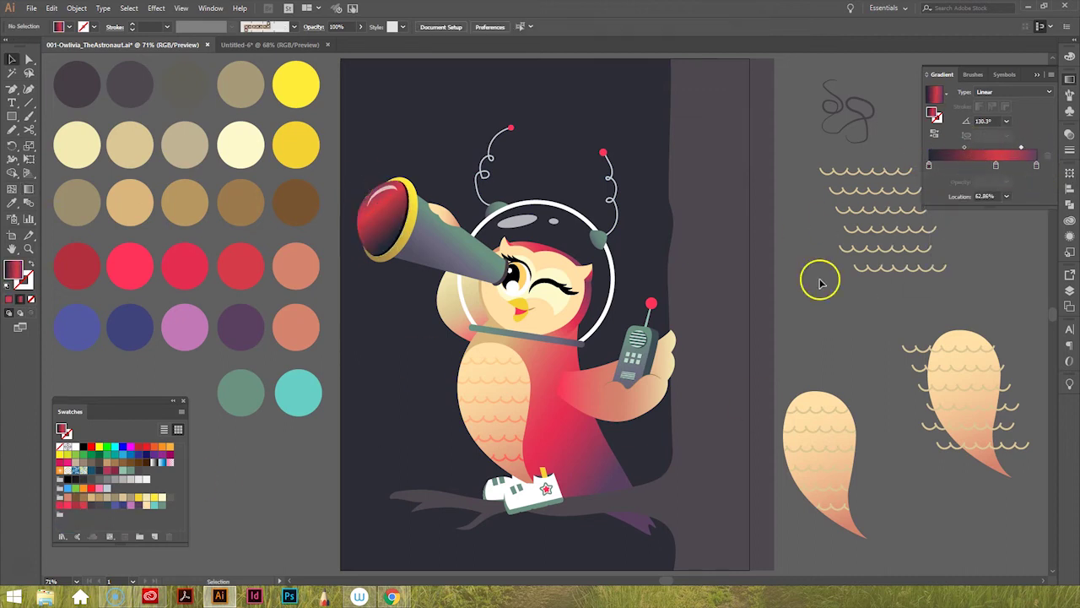
left_click_drag(460, 316, 590, 350)
key("p")
left_click(156, 278)
left_click(909, 386)
left_click(166, 26)
left_click(188, 157)
mouse_move(295, 346)
left_mouse_down()
mouse_move(229, 217)
mouse_move(374, 282)
left_mouse_up()
left_click(29, 295)
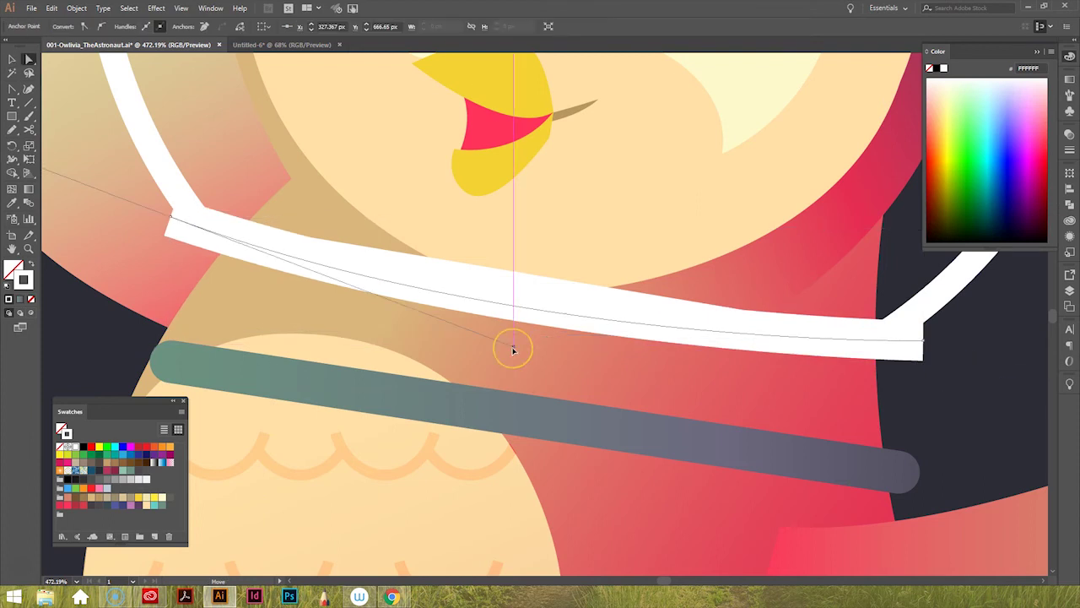
left_click(51, 7)
left_click(96, 34)
Stretch the grey collar bar further to the right
key("ctrl+0")
scroll(519, 359, "up", 5)
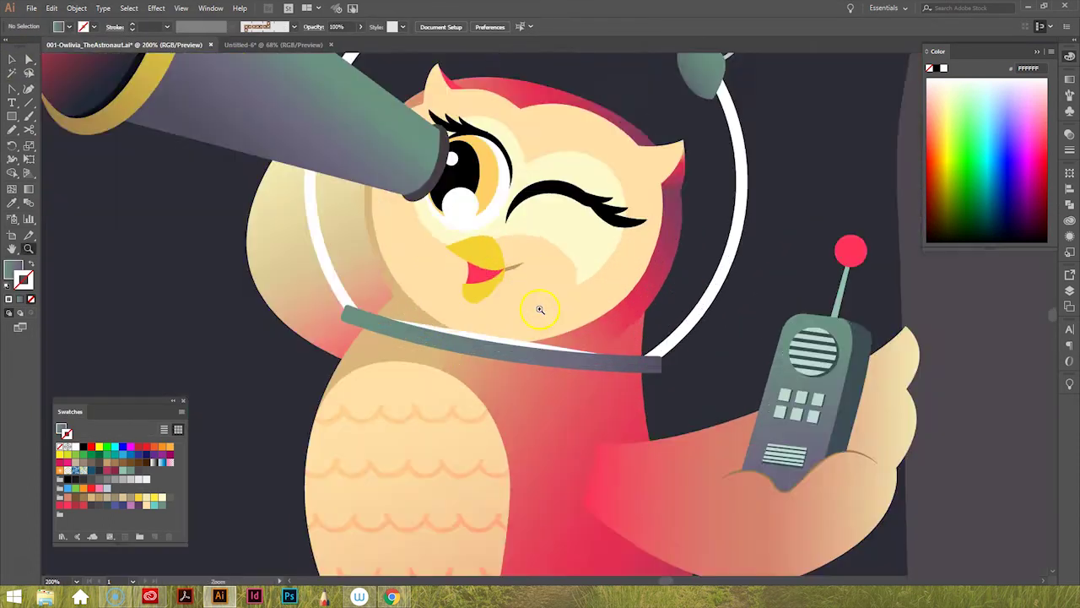
left_click(350, 345)
left_click_drag(724, 411, 825, 414)
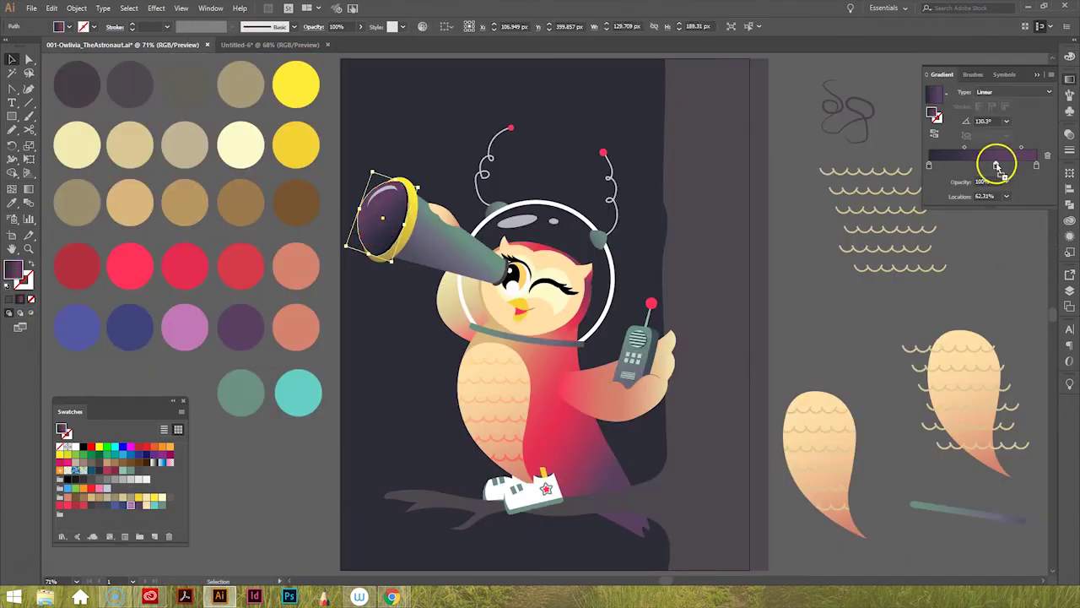
Restore the lens gradient stop to purple after trying teal
left_click(159, 504, "alt")
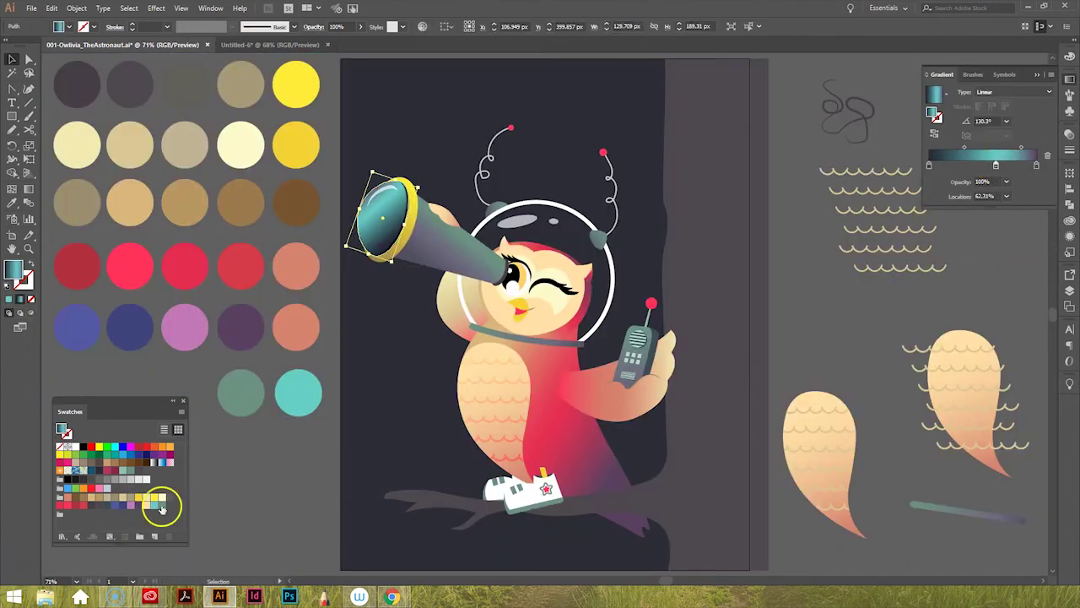
key("ctrl+z")
double_click(995, 165)
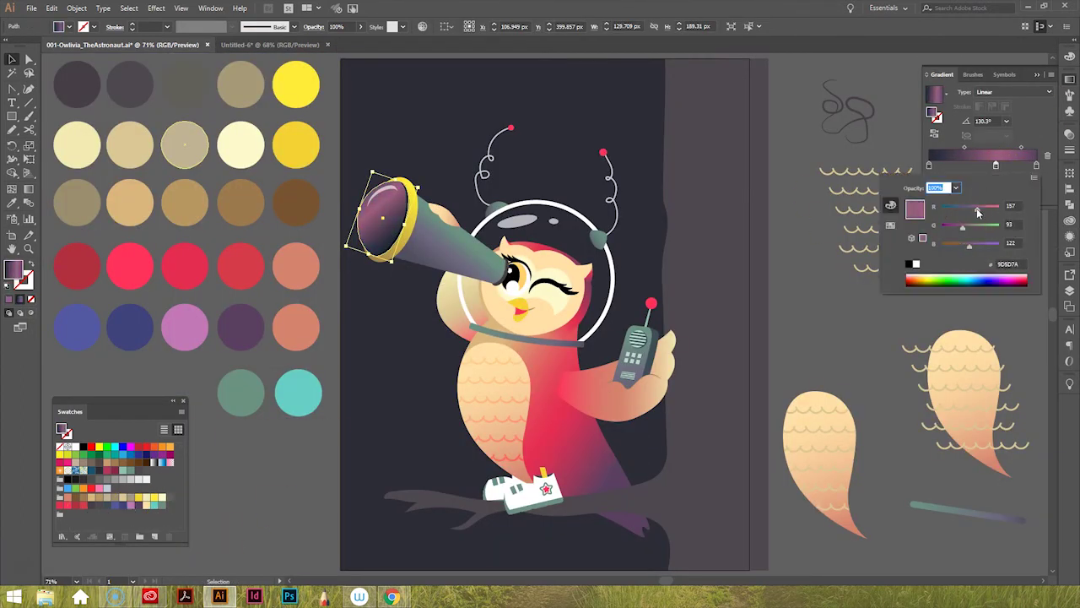
Pull a curve handle on the lens highlight with the Pen tool
left_click(376, 193)
scroll(421, 180, "up", 3)
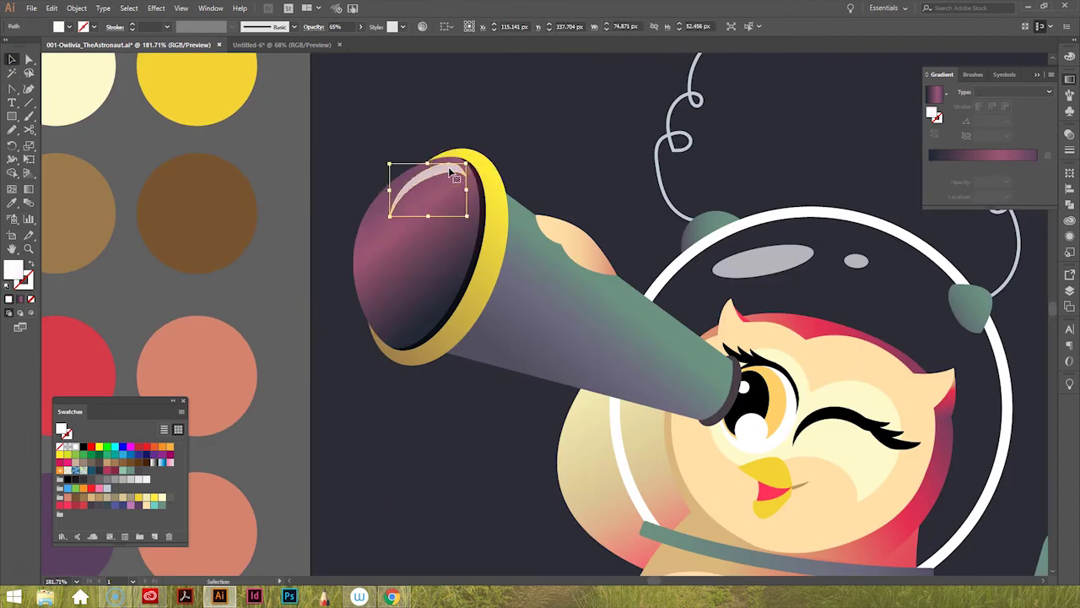
scroll(447, 169, "up", 2)
key("p")
mouse_move(349, 174)
left_mouse_down()
mouse_move(367, 142)
mouse_move(369, 153)
left_mouse_up()
Convert a highlight anchor to swell it into a fuller crescent
left_click(475, 198)
left_click(12, 88)
left_click_drag(12, 87, 60, 113)
left_click(395, 145)
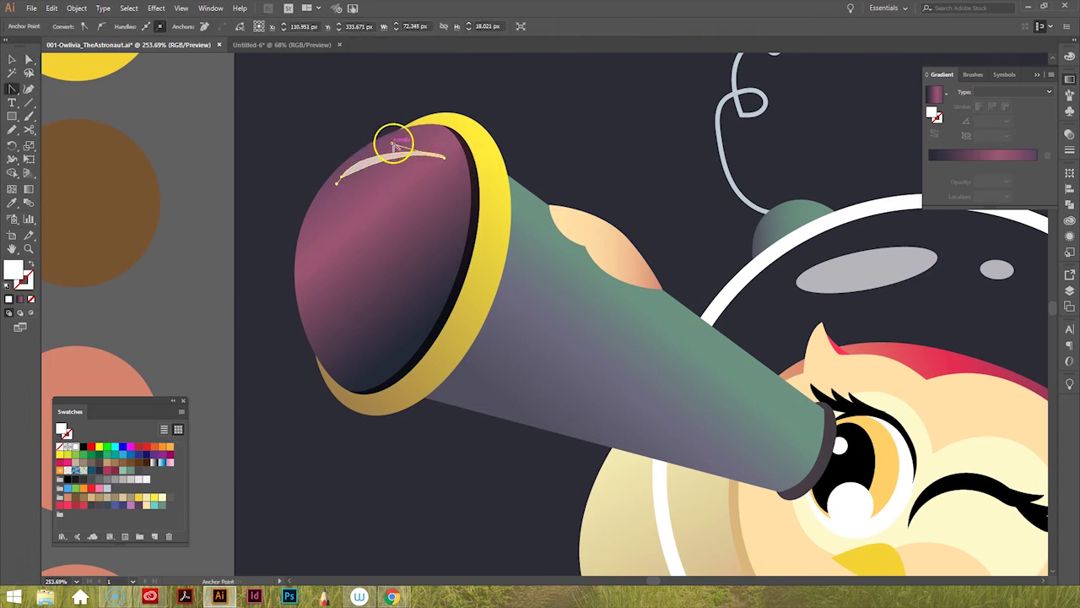
left_click_drag(369, 137, 370, 138)
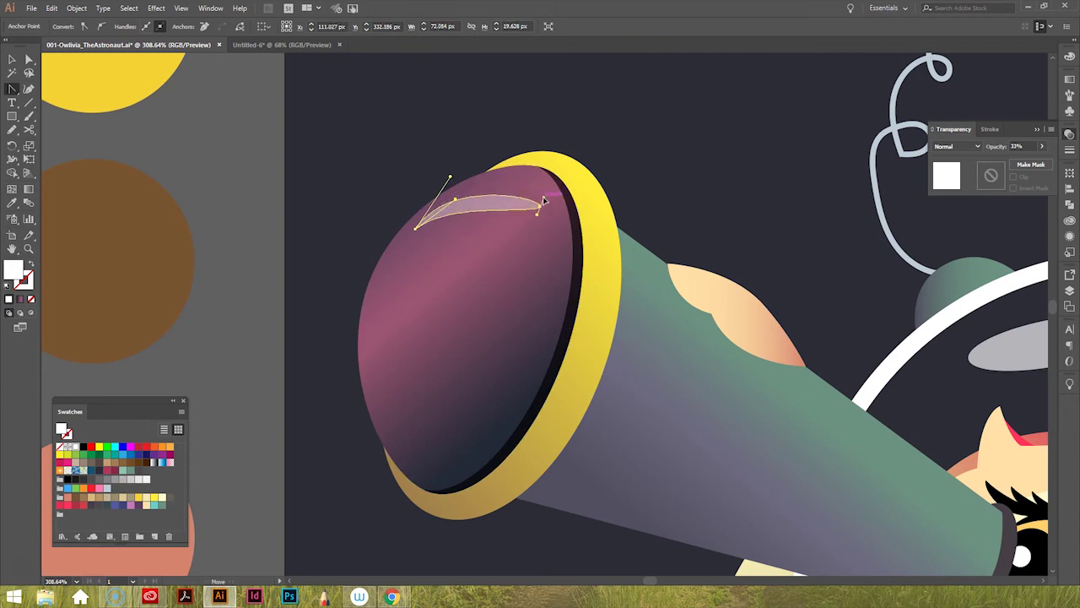
Drag a vertical gradient across the sky, dark navy overhead to purple glow below
left_click(28, 59)
left_click(410, 233)
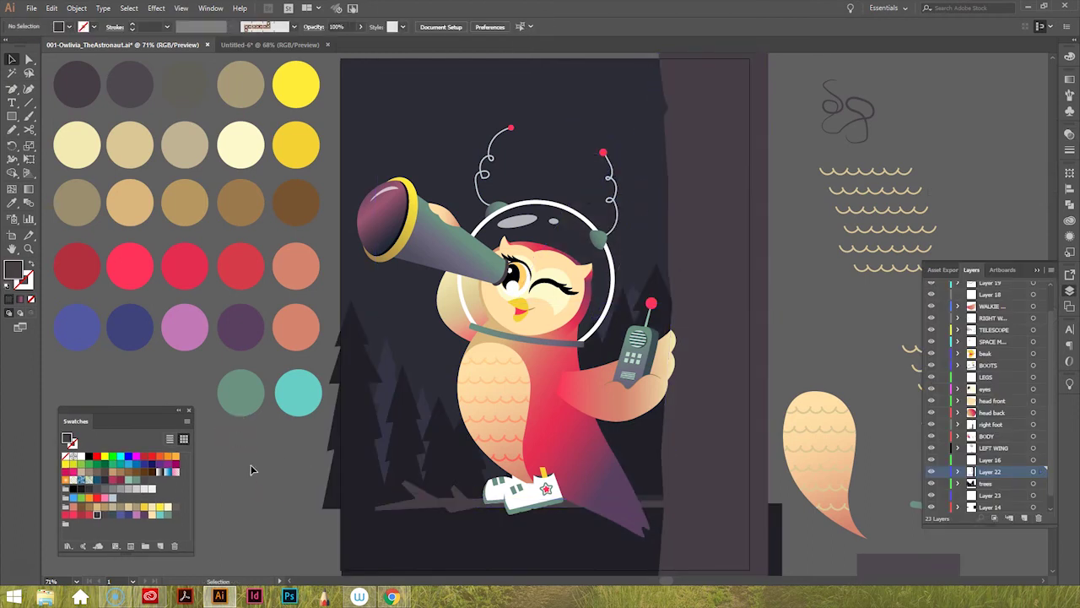
left_click(935, 91)
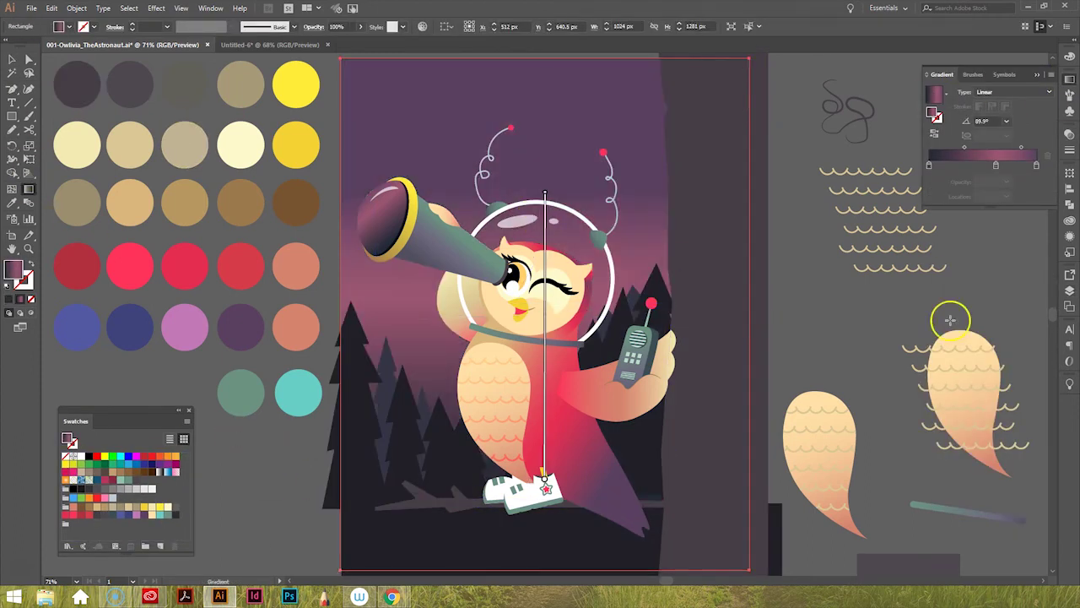
left_click_drag(544, 550, 547, 335)
left_click_drag(544, 575, 547, 252)
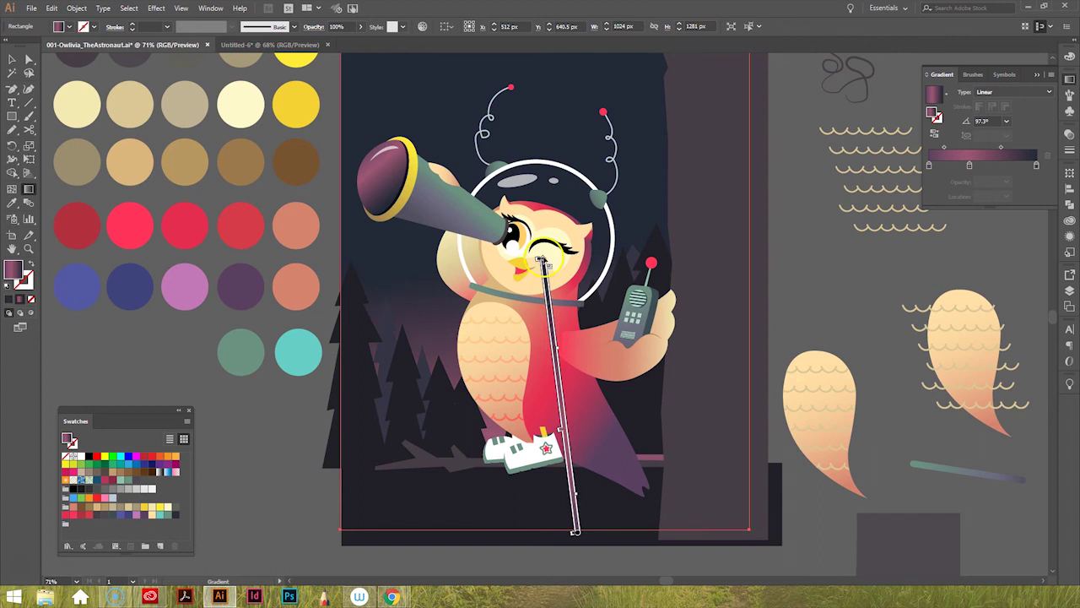
scroll(361, 277, "up", 1)
Reselect the sky rectangle and adjust its gradient direction
key("v")
left_click(424, 410)
left_click(217, 504)
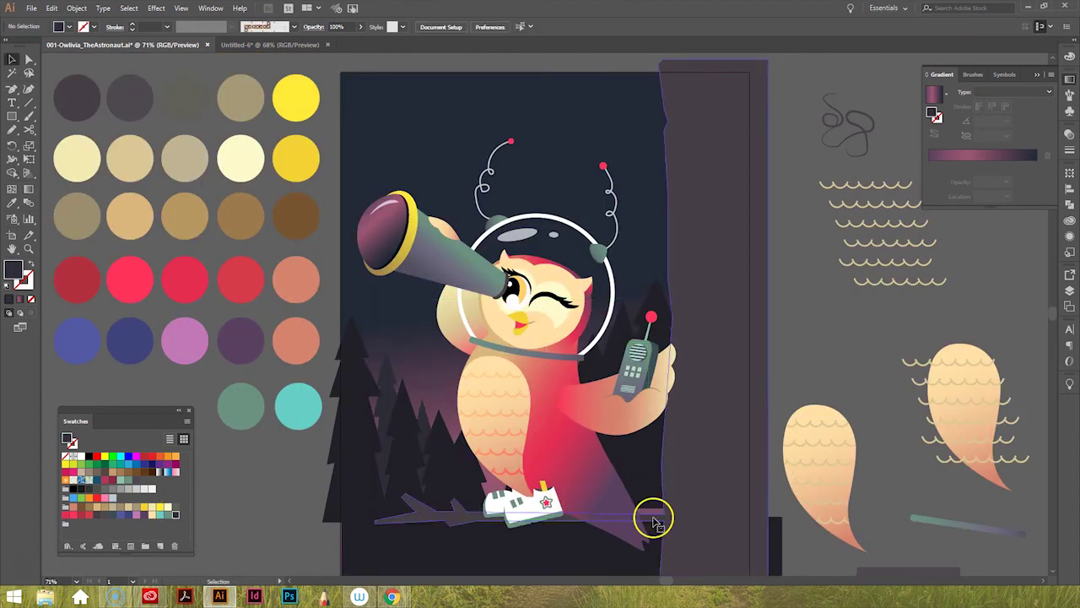
key("g")
left_click(576, 505)
Shift a pine tree group sideways
key("v")
left_click_drag(379, 427, 405, 458)
left_click(259, 481)
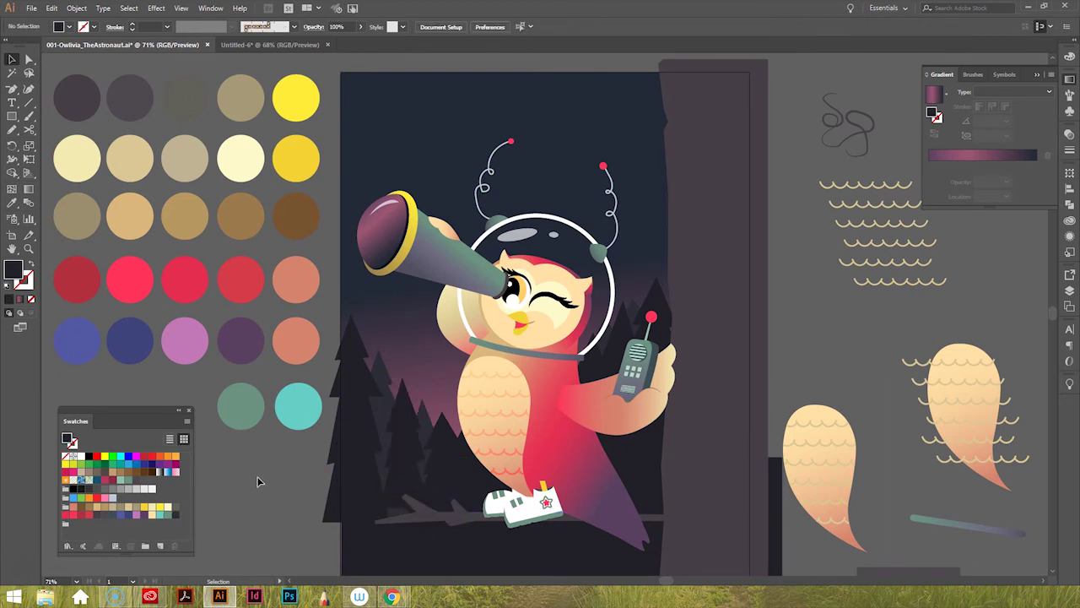
Paint a short brush texture stroke on the tree trunk
mouse_move(668, 121)
left_mouse_down()
mouse_move(719, 117)
mouse_move(696, 158)
left_mouse_up()
left_click(229, 26)
left_click(193, 85)
left_click(1070, 289)
key("v")
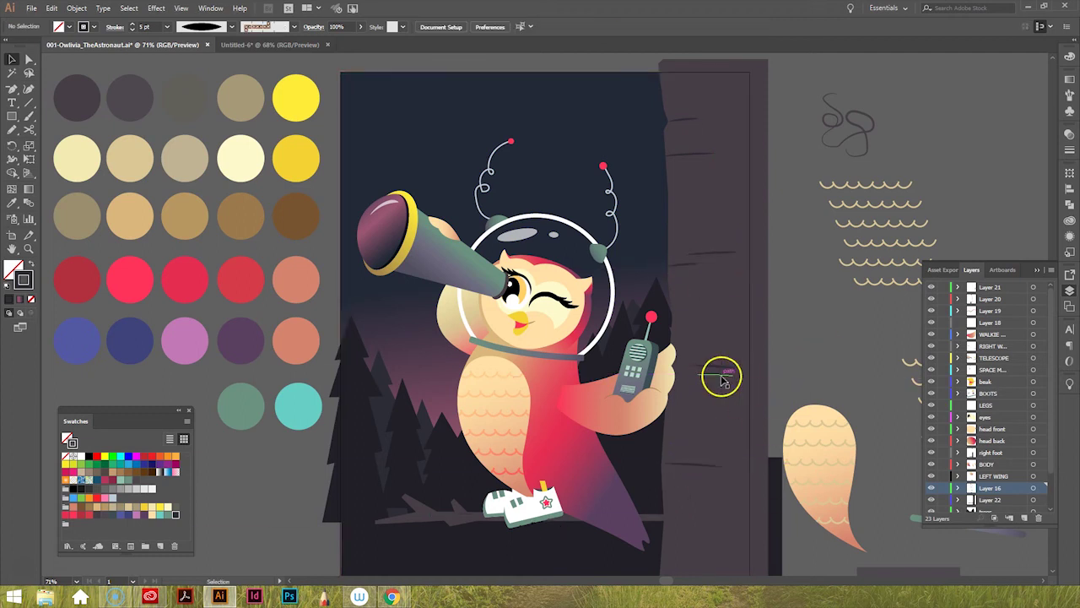
Reposition the shading strokes and dark ground rectangle, undoing the last move
left_click_drag(720, 480, 695, 525)
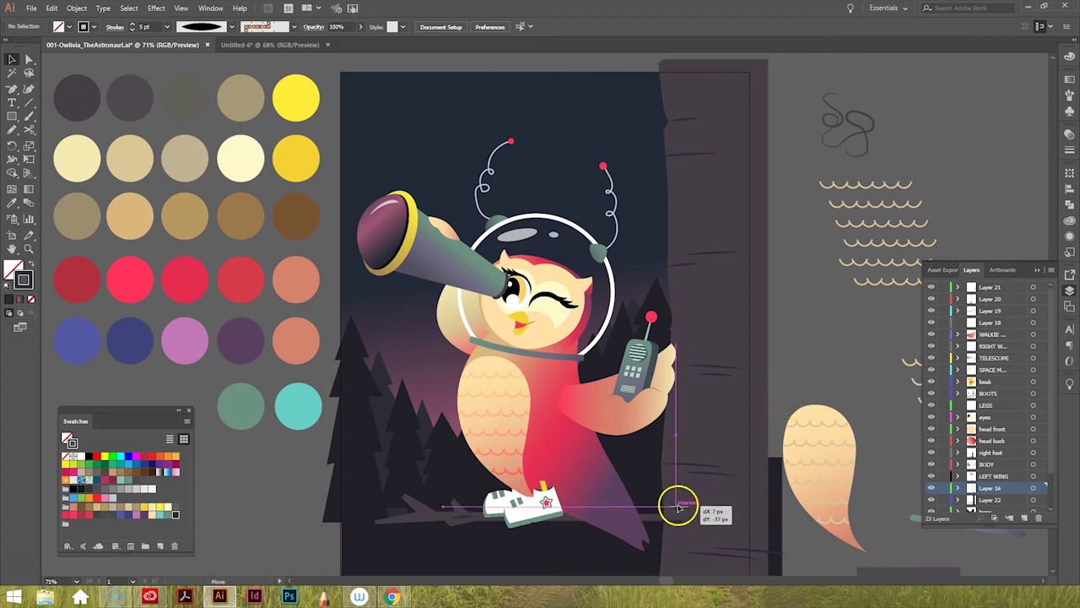
left_click_drag(679, 506, 369, 574)
left_click_drag(417, 522, 477, 519)
key("ctrl+z")
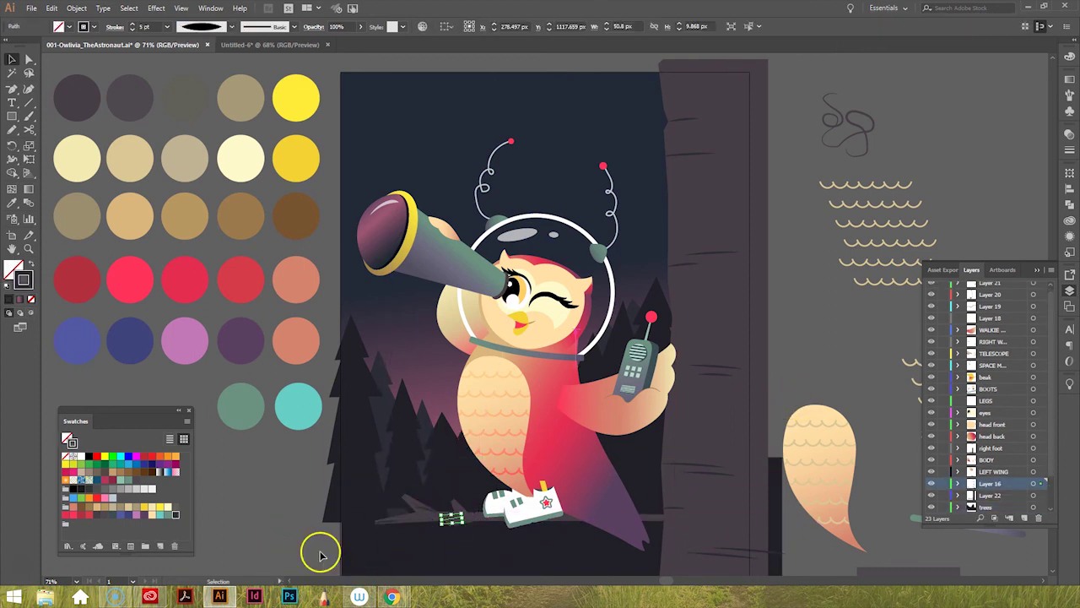
Select the small branch shading stroke and zoom in to check it
left_click(431, 516)
left_click_drag(472, 512, 473, 512)
scroll(473, 512, "up", 10)
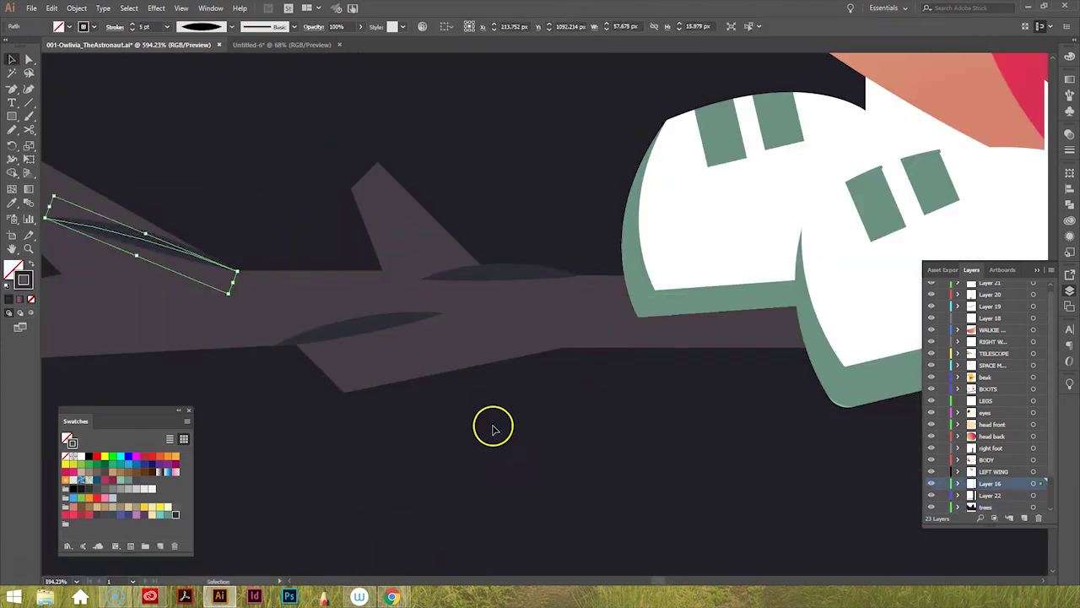
key("ctrl+0")
Enlarge and reposition the small tree shape
mouse_move(635, 276)
left_mouse_down()
mouse_move(646, 464)
mouse_move(615, 300)
left_mouse_up()
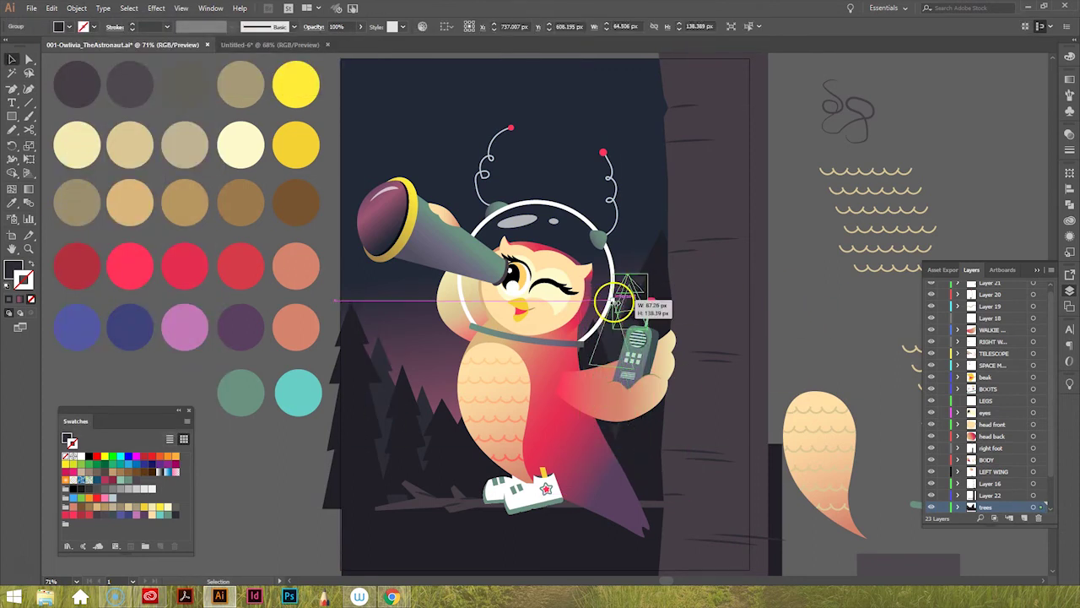
left_click(631, 293)
left_click_drag(639, 301, 685, 297)
left_click_drag(617, 304, 637, 299)
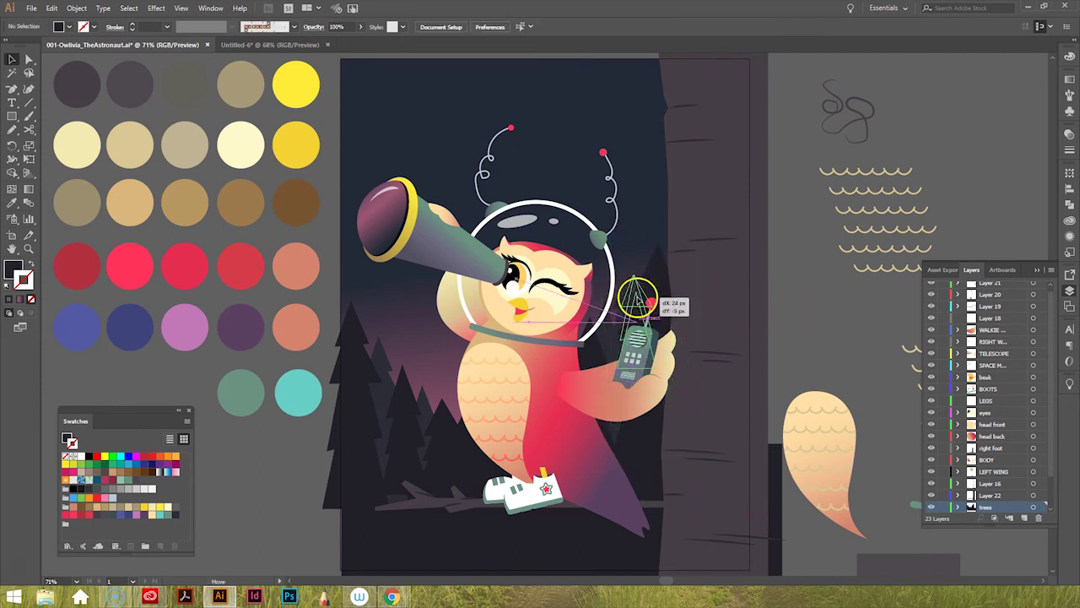
left_click_drag(596, 352, 464, 460)
Try the small tree beside the owl's feet, then delete it
left_click_drag(341, 441, 776, 579)
mouse_move(466, 441)
left_mouse_down()
mouse_move(488, 456)
mouse_move(470, 446)
mouse_move(445, 459)
mouse_move(444, 448)
left_mouse_up()
left_click(295, 567)
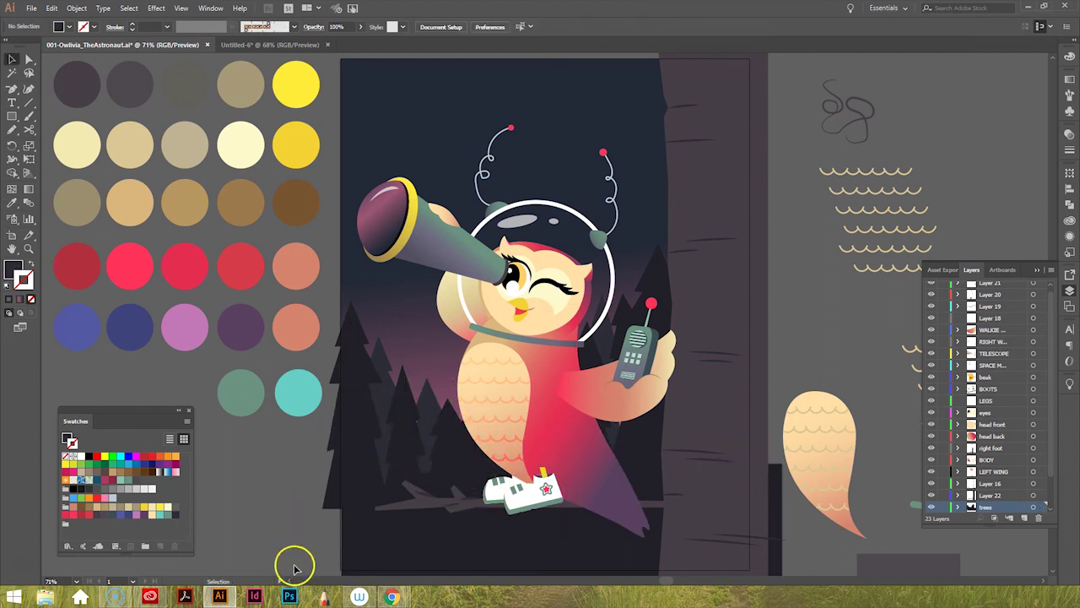
key("ctrl+z")
left_click_drag(430, 403, 438, 426)
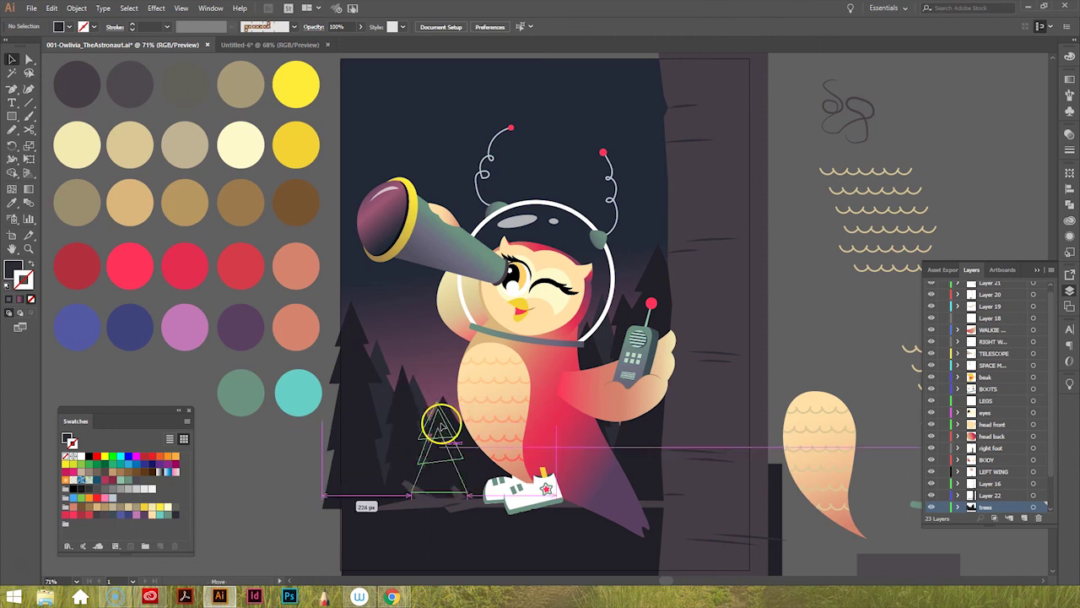
key("Delete")
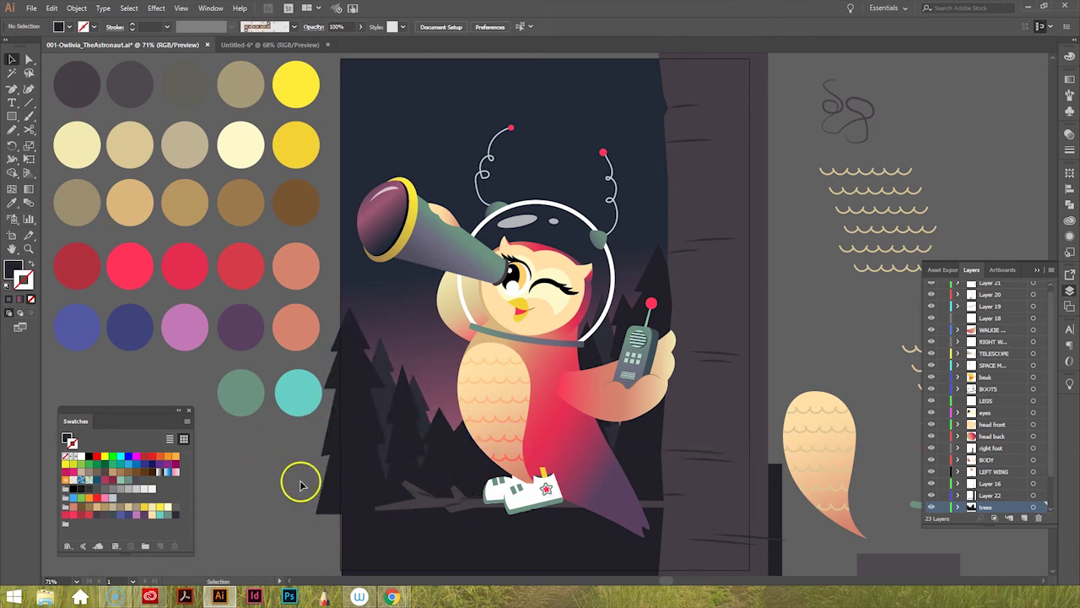
scroll(834, 364, "up", 5)
Shape a lightning bolt, move it beside the antenna and fill it yellow
key("a")
left_click_drag(788, 211, 742, 249)
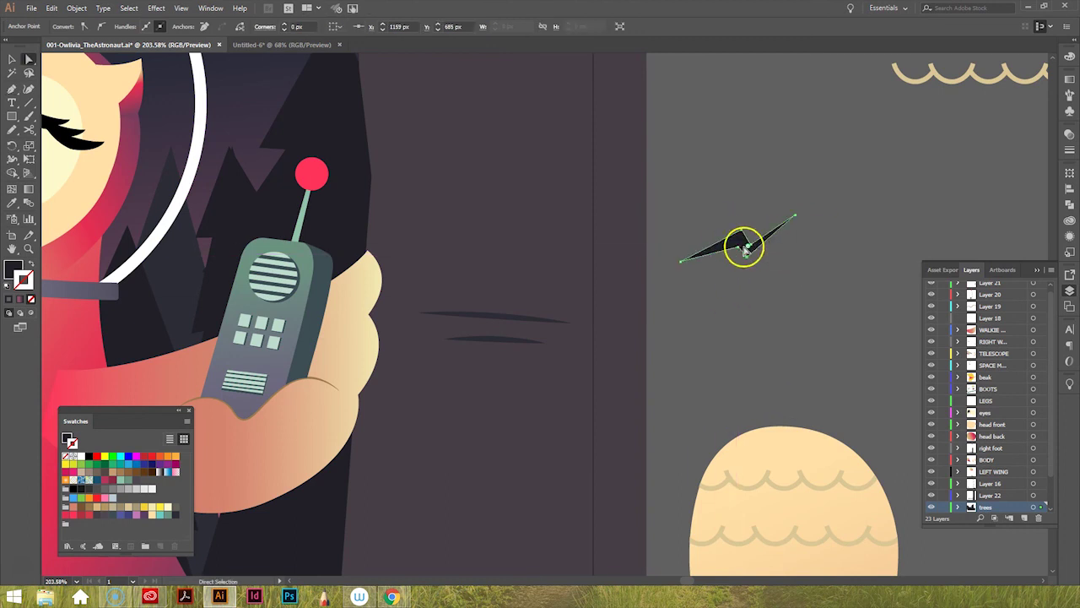
left_click(148, 509)
left_click_drag(742, 241, 379, 218)
key("a")
left_click(430, 194)
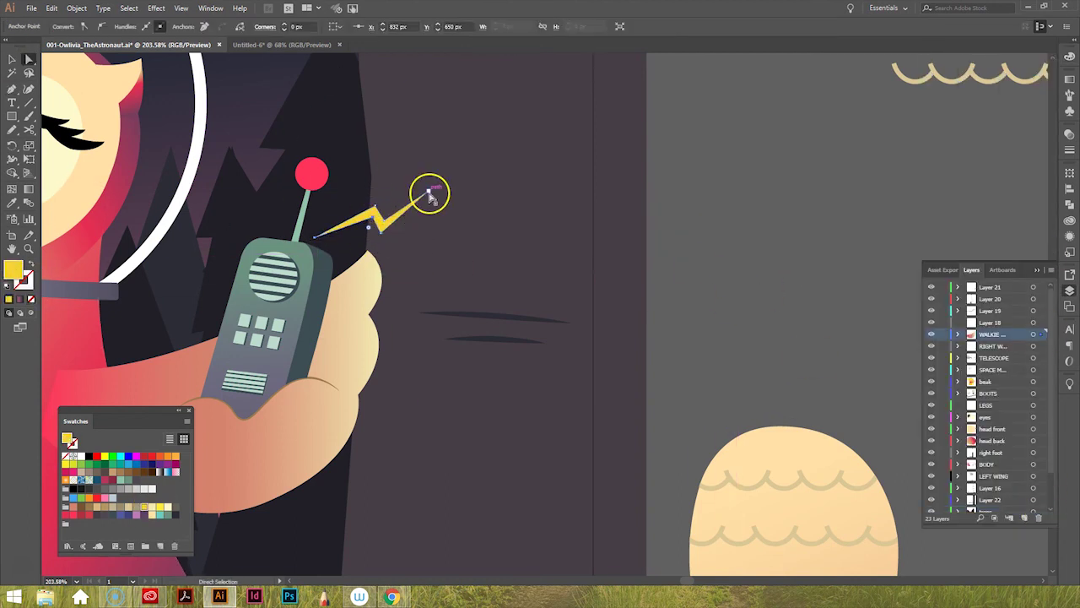
Duplicate and flip the bolt, placing the copy left of the antenna
key("ctrl+c")
key("ctrl+v")
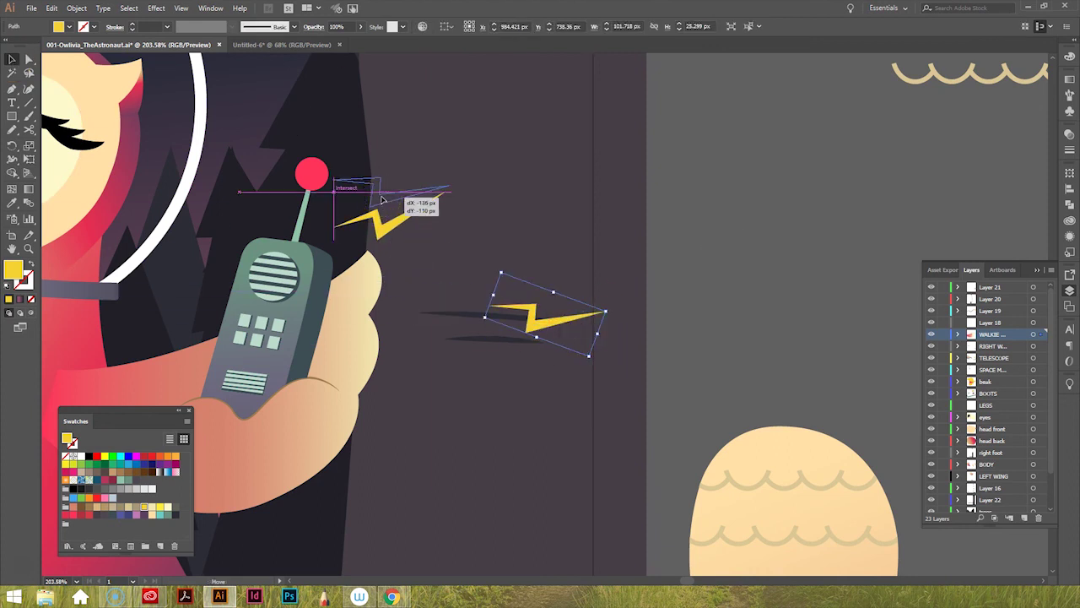
left_click_drag(422, 192, 387, 270)
key("v")
left_click_drag(429, 211, 245, 203)
left_click(77, 7)
left_click_drag(390, 238, 371, 232)
Fine-tune the bolt's position right of the walkie-talkie antenna
key("ctrl+0")
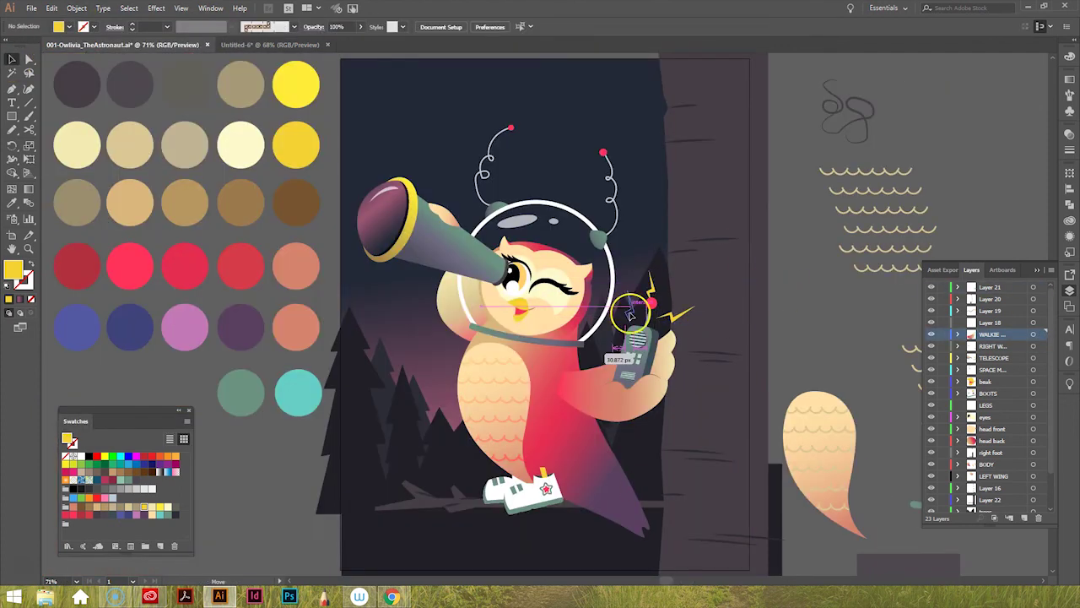
left_click_drag(673, 344, 768, 323)
mouse_move(665, 321)
left_mouse_down()
mouse_move(675, 326)
mouse_move(669, 297)
left_mouse_up()
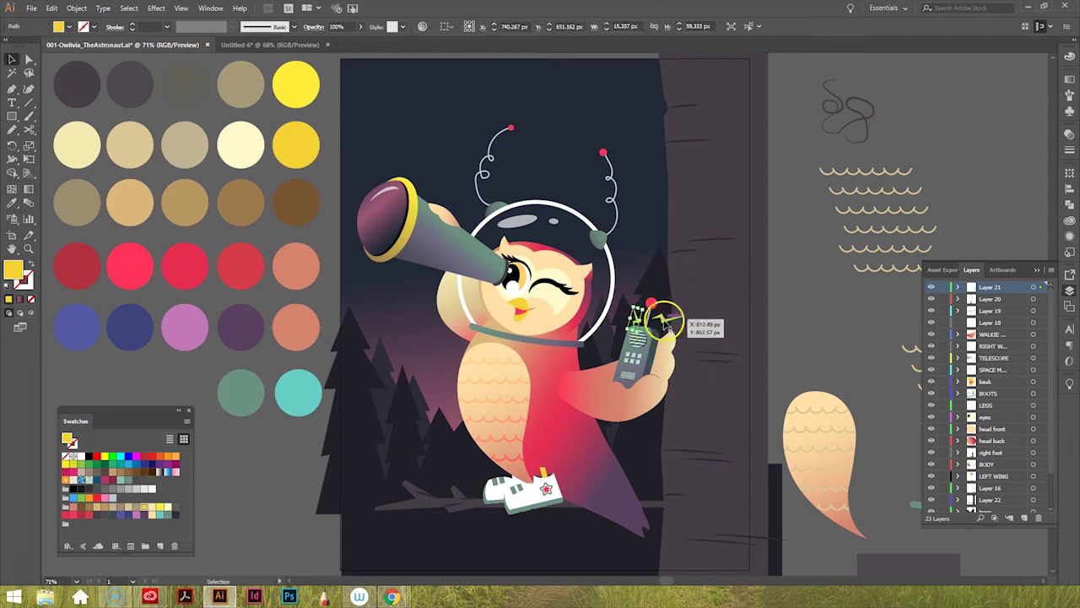
left_click_drag(667, 320, 636, 321)
Replace the left antenna with a thicker curly Pencil stroke
scroll(644, 275, "up", 5)
key("Delete")
key("n")
mouse_move(418, 370)
left_mouse_down()
mouse_move(362, 301)
mouse_move(434, 217)
mouse_move(419, 192)
mouse_move(385, 211)
mouse_move(379, 189)
left_mouse_up()
left_click(169, 26)
left_click(193, 109)
Paste a copy of the curly antenna, make it a compound path and rotate it
key("v")
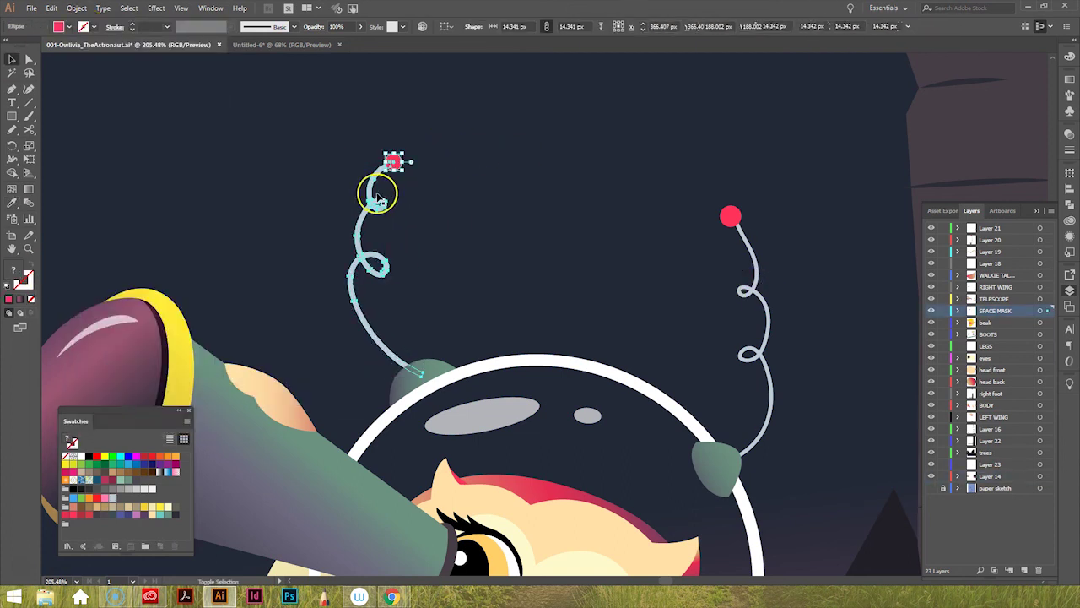
key("ctrl+0")
scroll(488, 280, "up", 5)
key("ctrl+v")
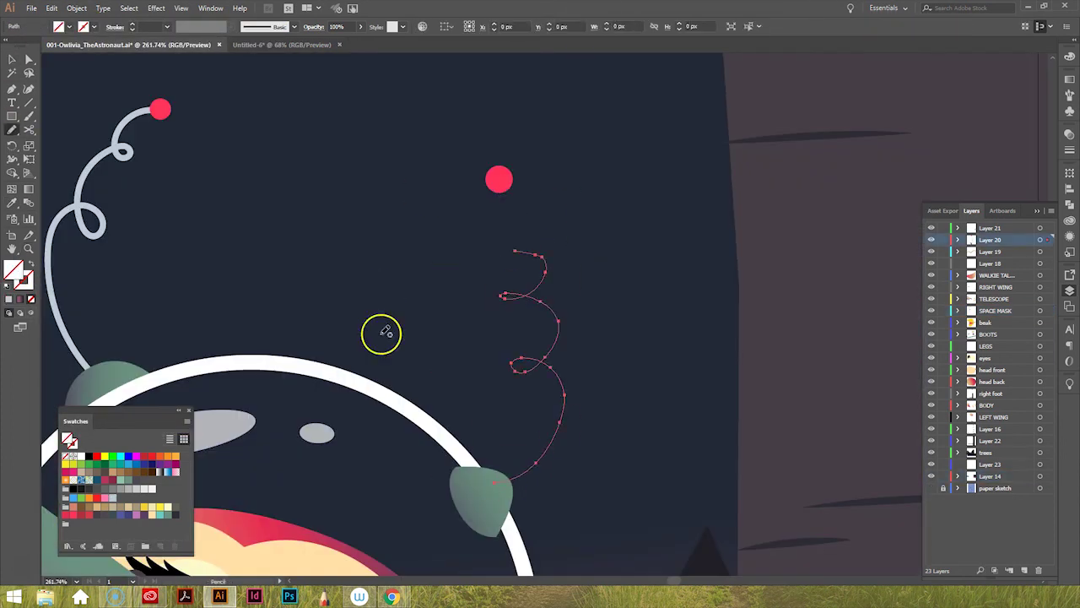
left_click(77, 7)
left_click(132, 144)
left_click_drag(553, 435, 535, 212)
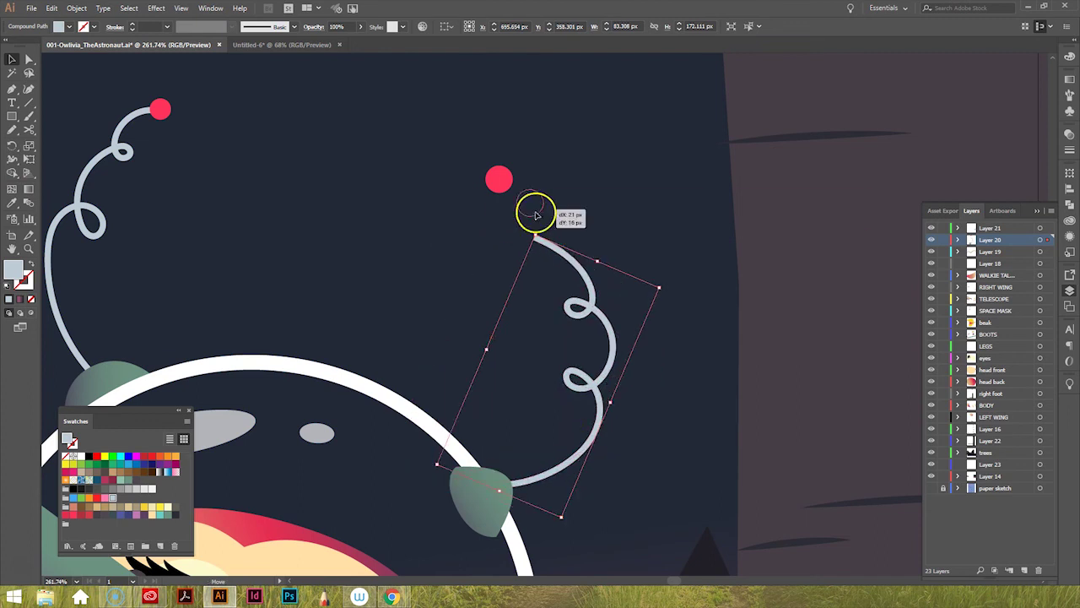
Place the antenna copy on the helmet's right and group both antennas
key("ctrl+0")
mouse_move(446, 115)
left_mouse_down()
mouse_move(692, 318)
mouse_move(634, 192)
mouse_move(629, 207)
left_mouse_up()
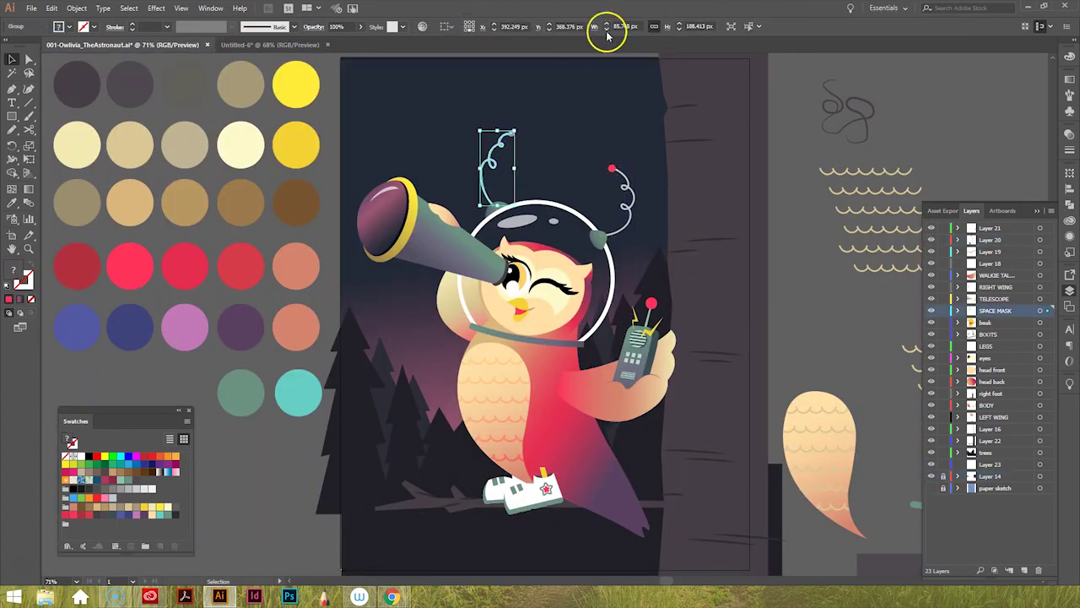
left_click(761, 226)
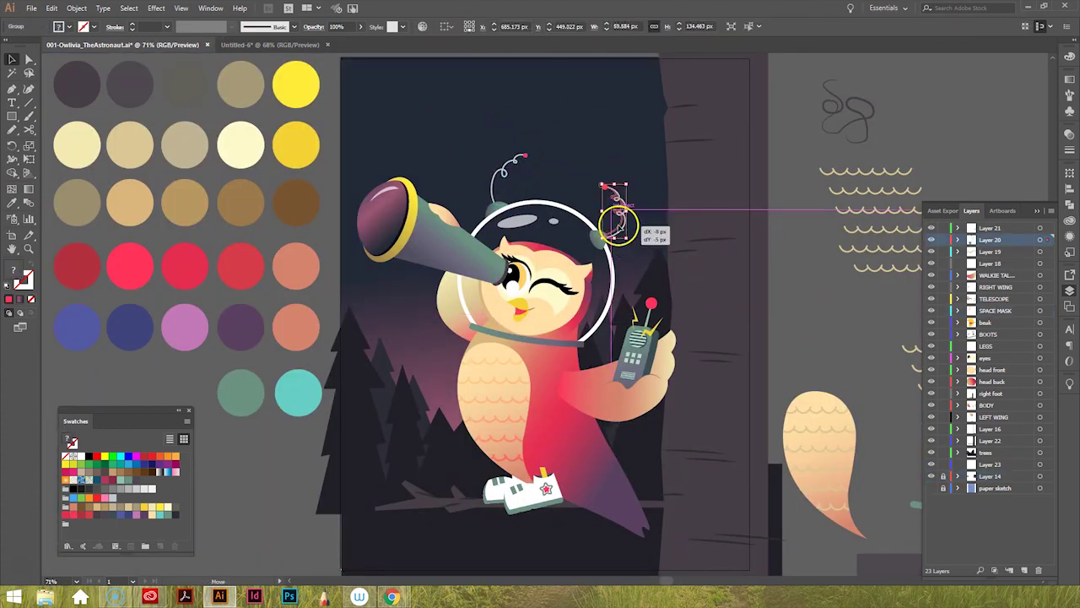
left_click(616, 185)
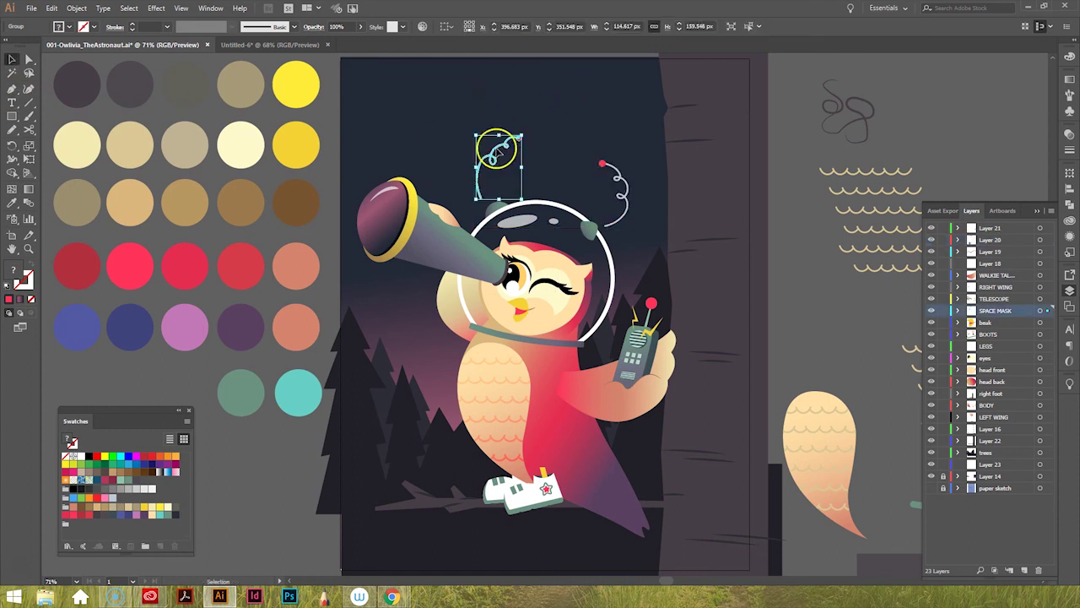